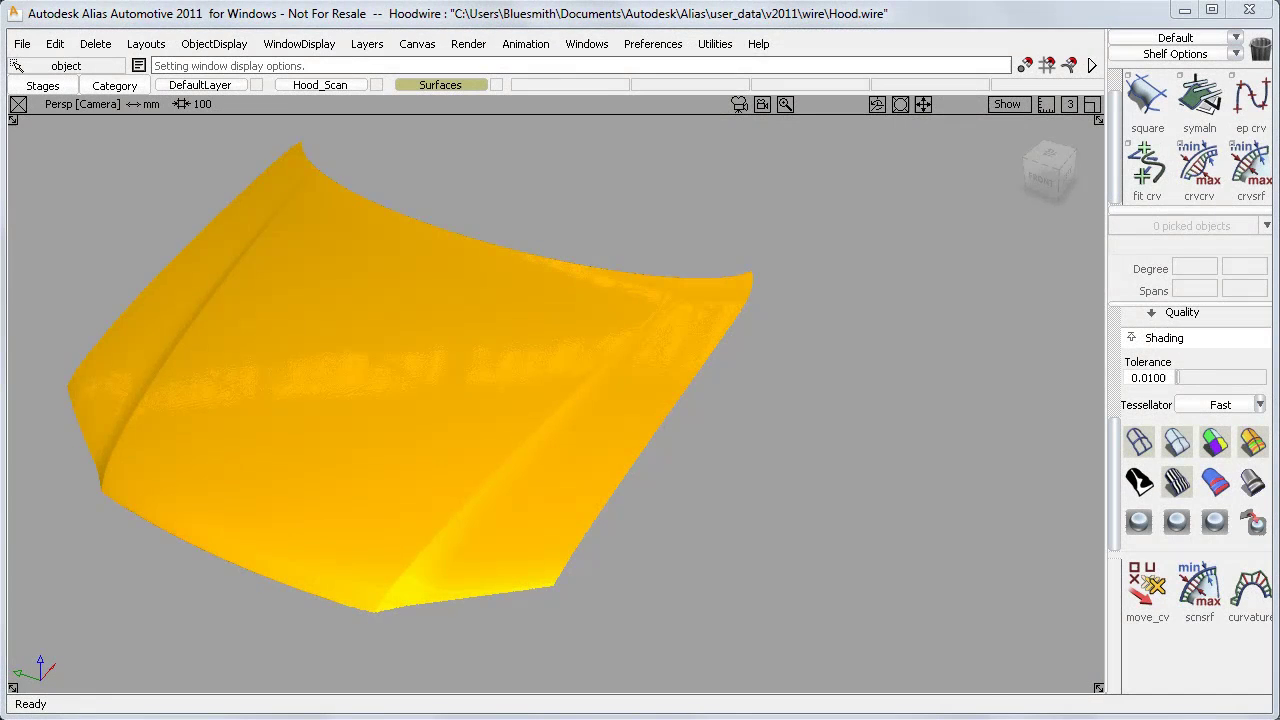
Open the Cross Section Editor beside the hood, close it and reopen it.
click(586, 44)
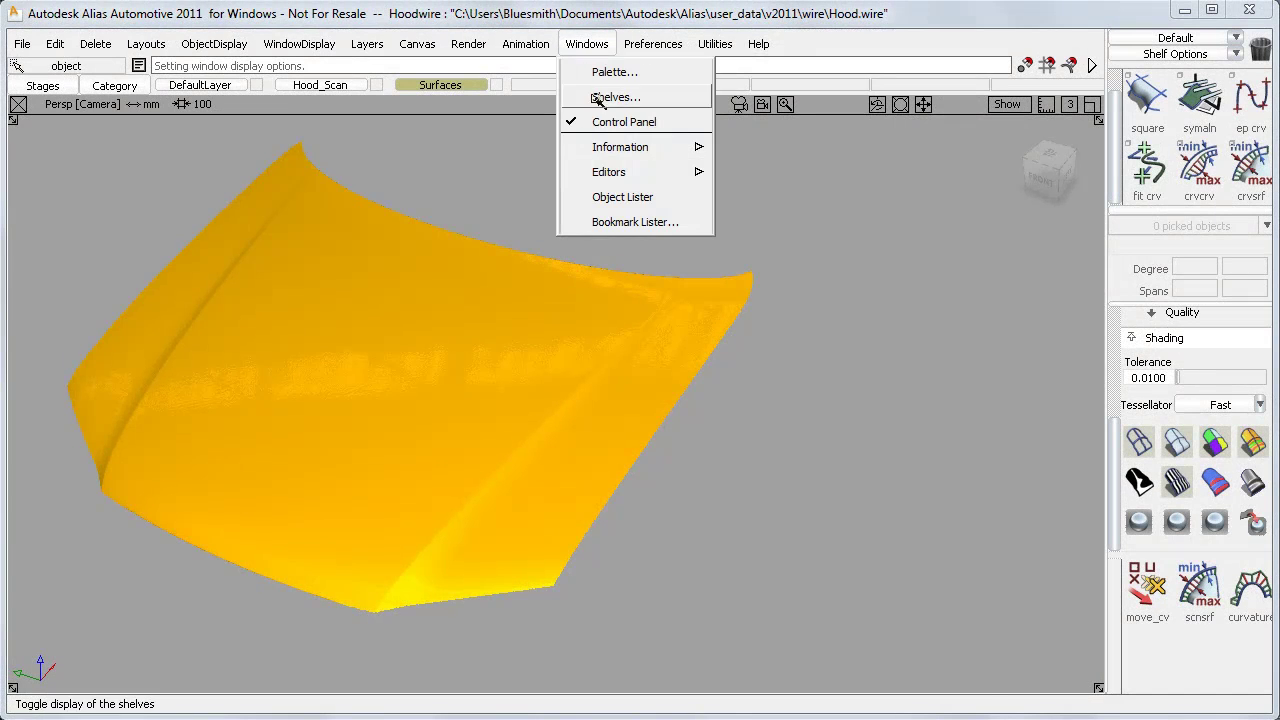
mouse_move(590, 172)
click(814, 298)
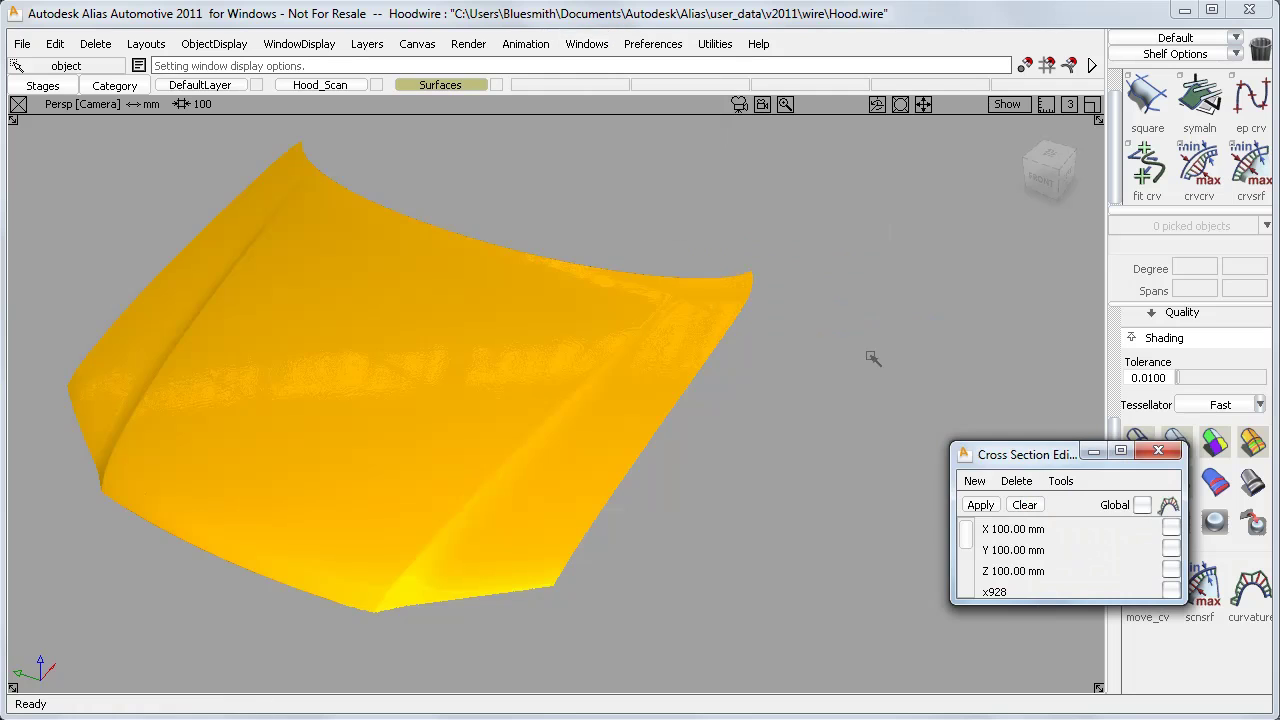
drag(1063, 451, 943, 472)
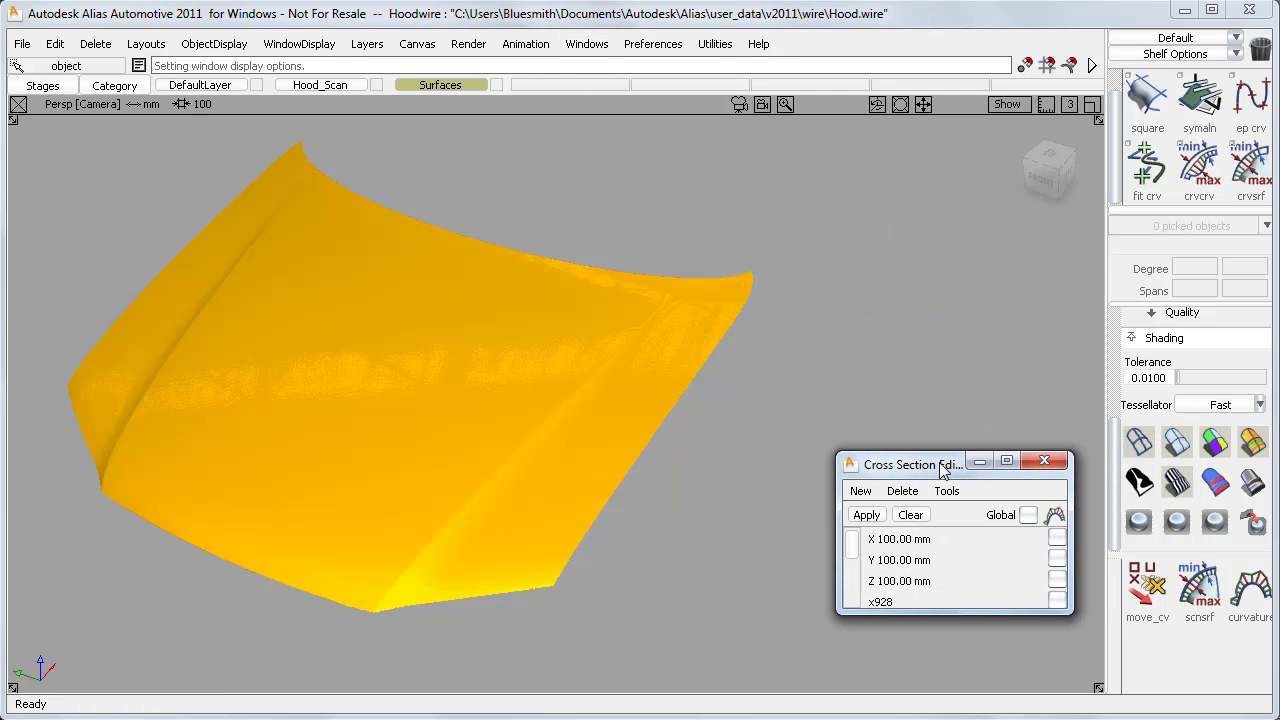
key(alt+F4)
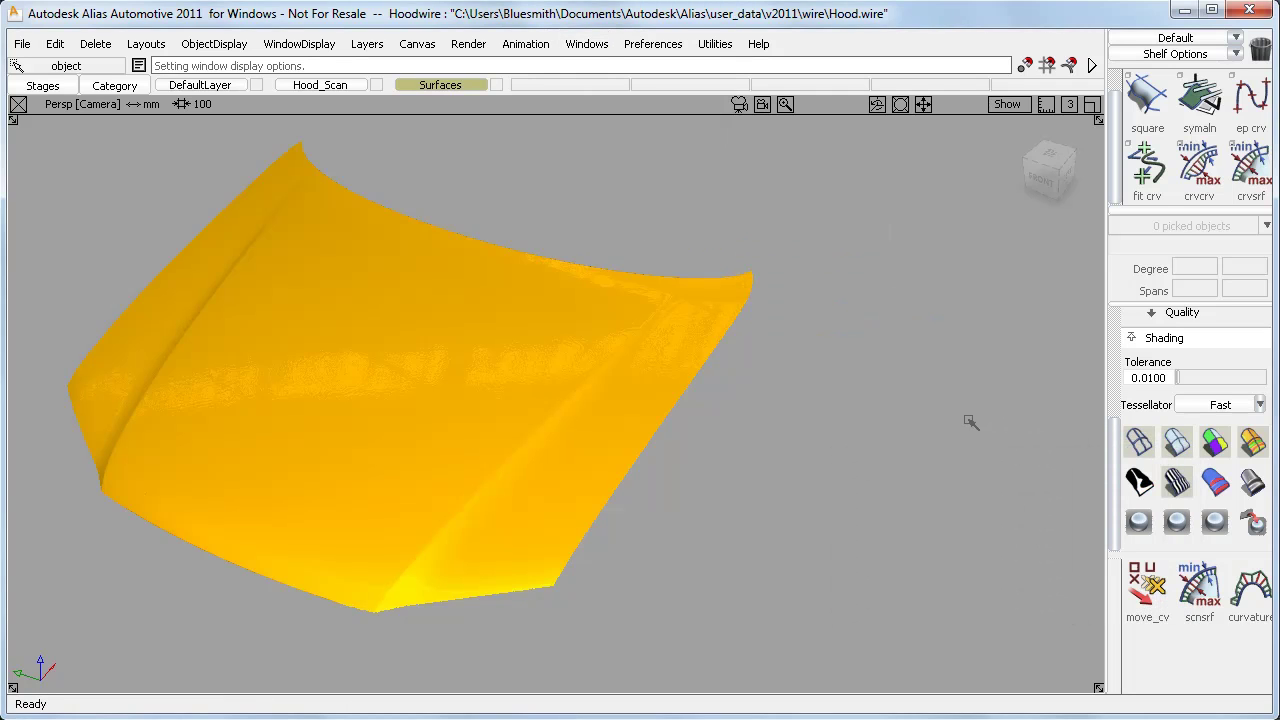
key(ctrl+6)
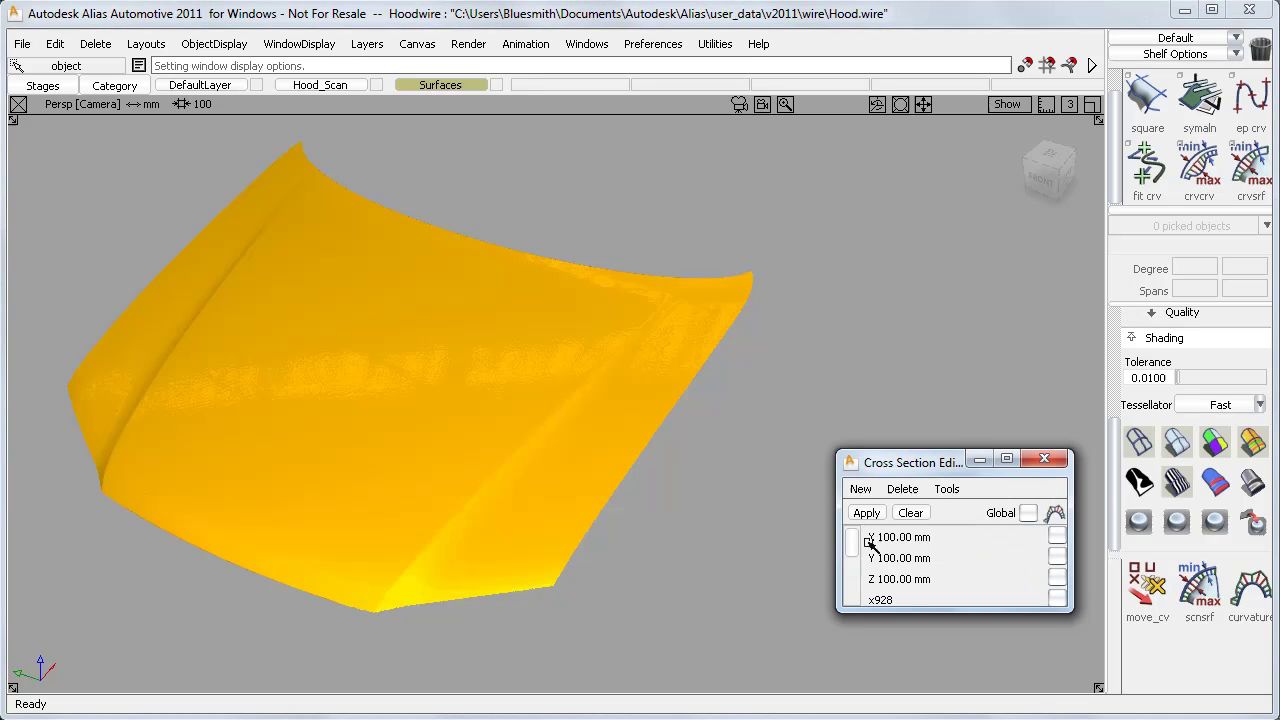
Enlarge the Cross Section Editor vertically to show the whole list of section groups, down to Ref_Hood.
mouse_move(852, 545)
mouse_down()
mouse_move(850, 595)
mouse_move(852, 570)
mouse_up()
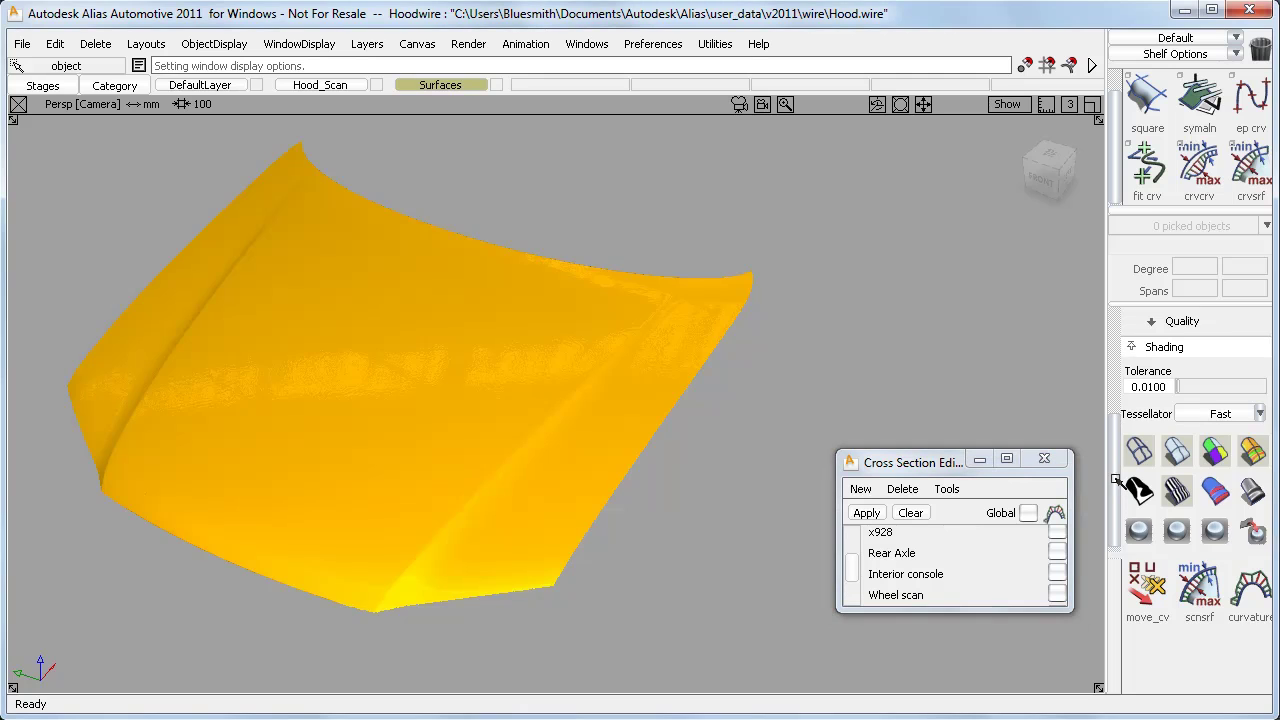
mouse_move(1116, 487)
mouse_down()
mouse_move(1117, 355)
mouse_move(1114, 510)
mouse_up()
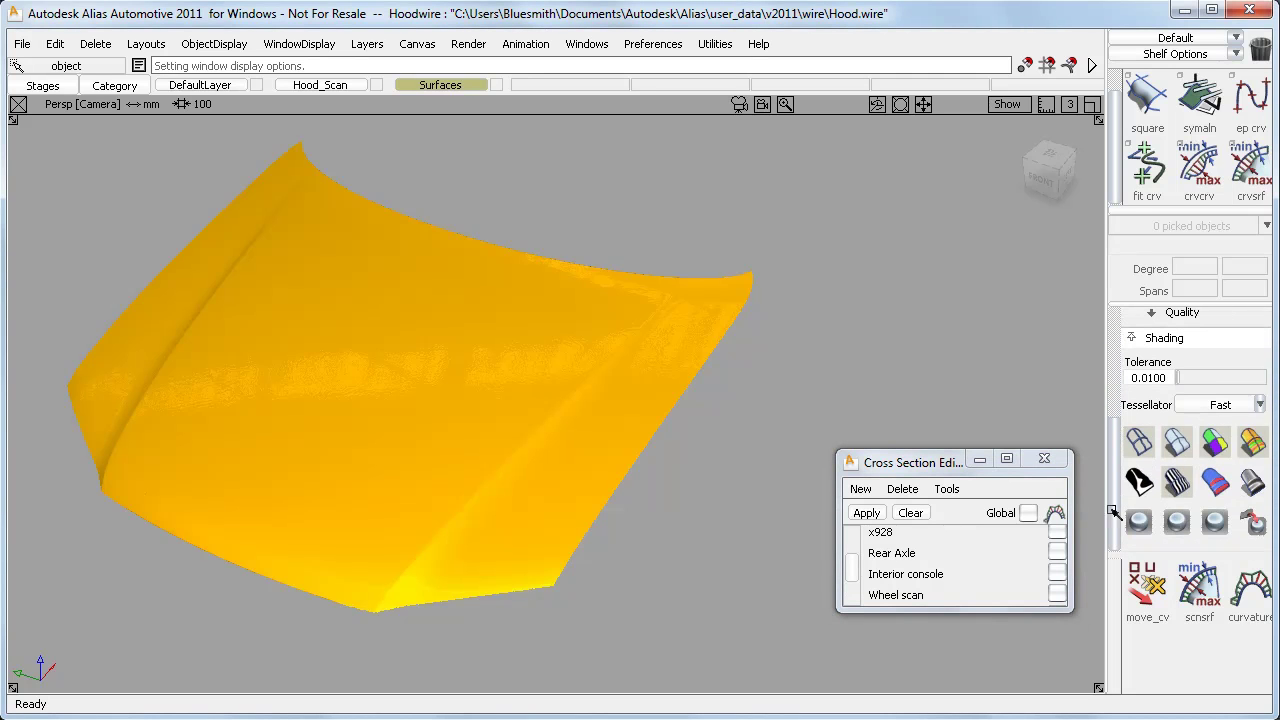
drag(940, 464, 940, 429)
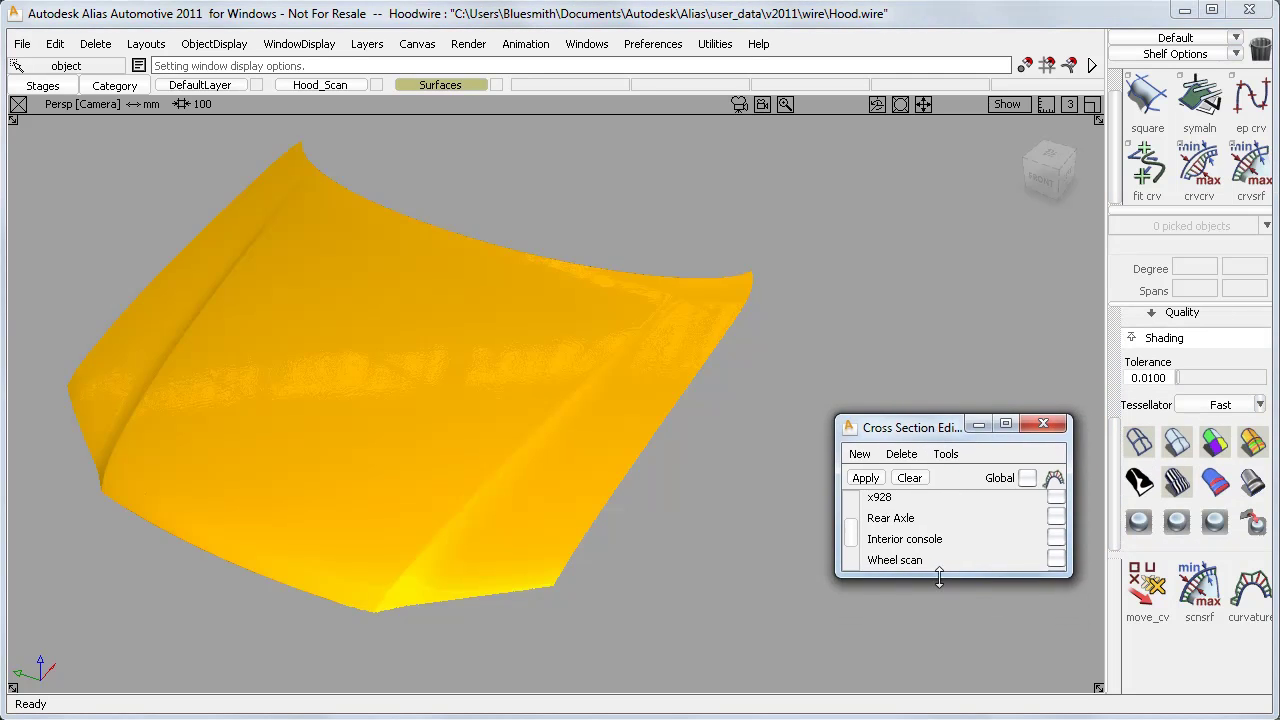
drag(940, 575, 940, 696)
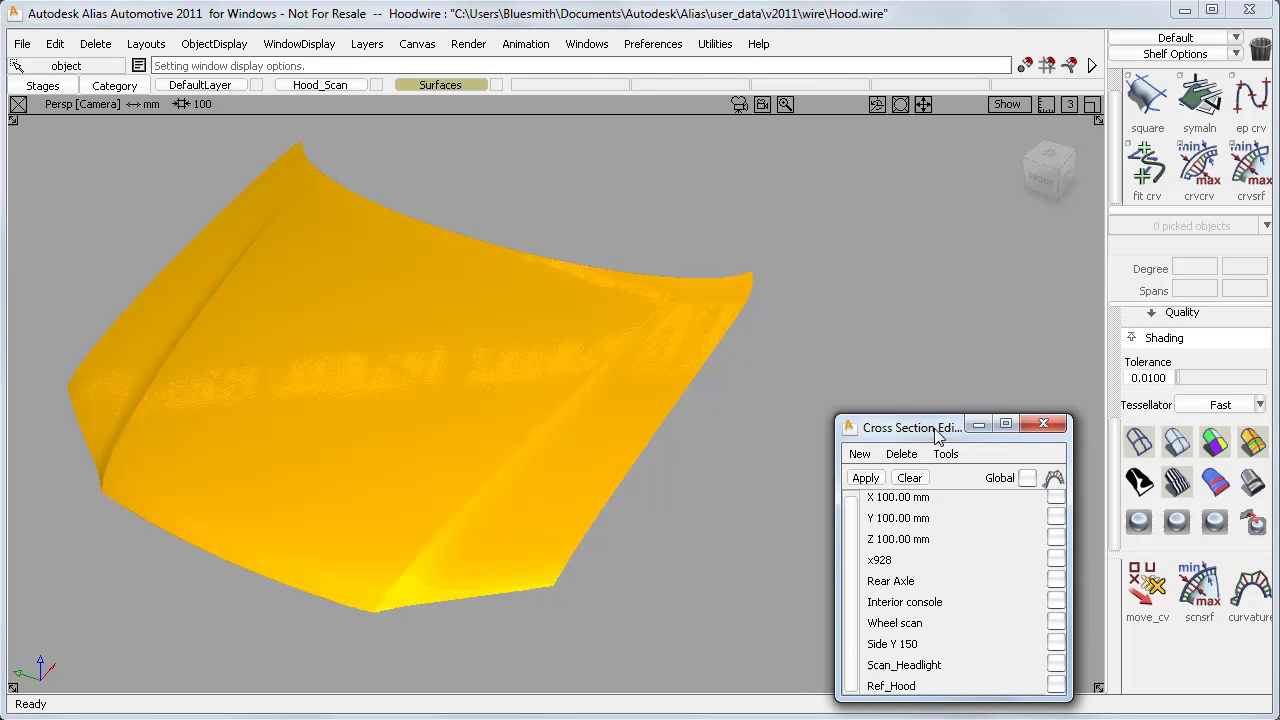
drag(936, 429, 933, 422)
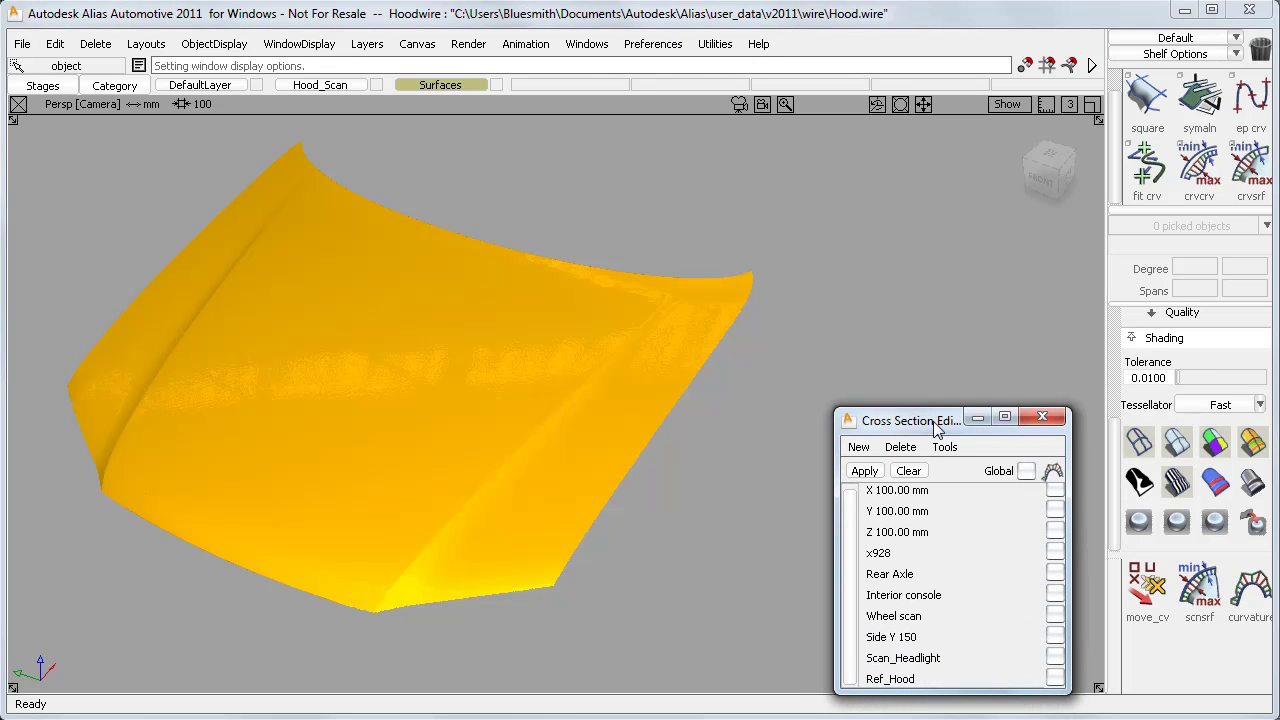
Delete the x928 and Wheel scan section groups from the Cross Section Editor.
click(896, 555)
click(913, 614)
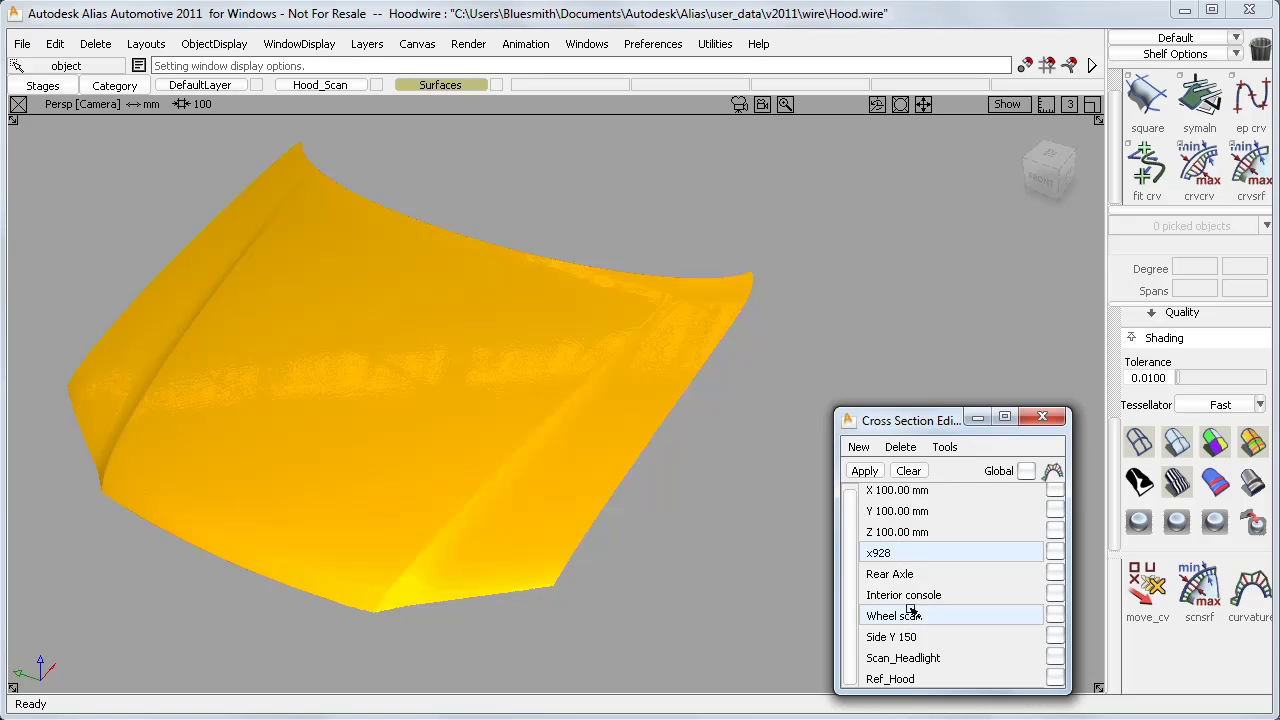
click(911, 455)
click(910, 469)
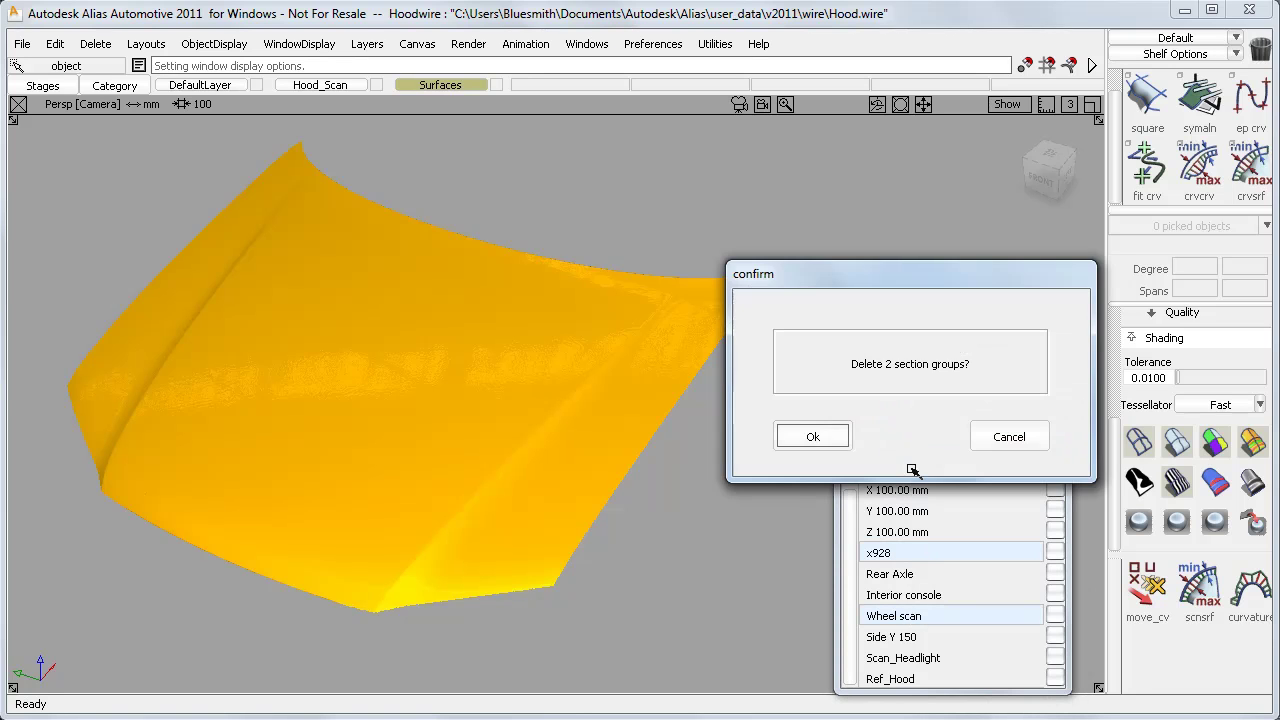
click(813, 438)
Delete the section groups from Rear Axle through Ref_Hood and shrink the Cross Section Editor around the remaining entries.
click(892, 558)
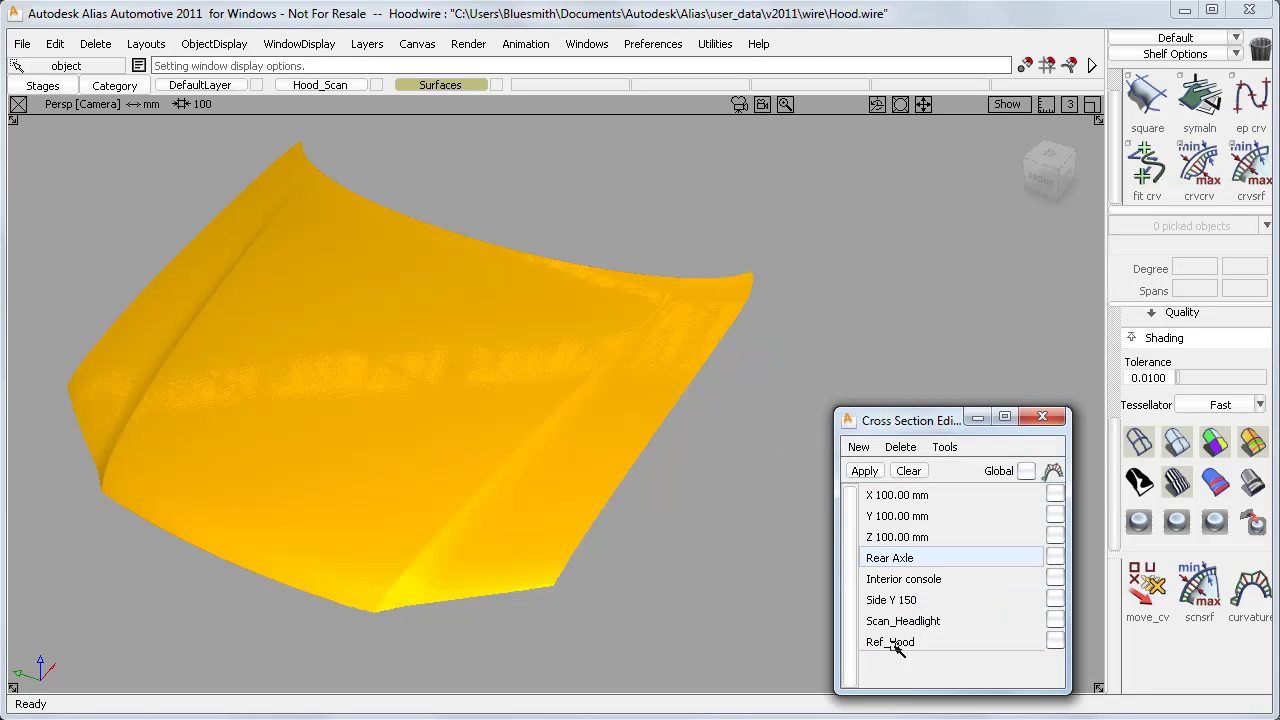
shift+click(899, 643)
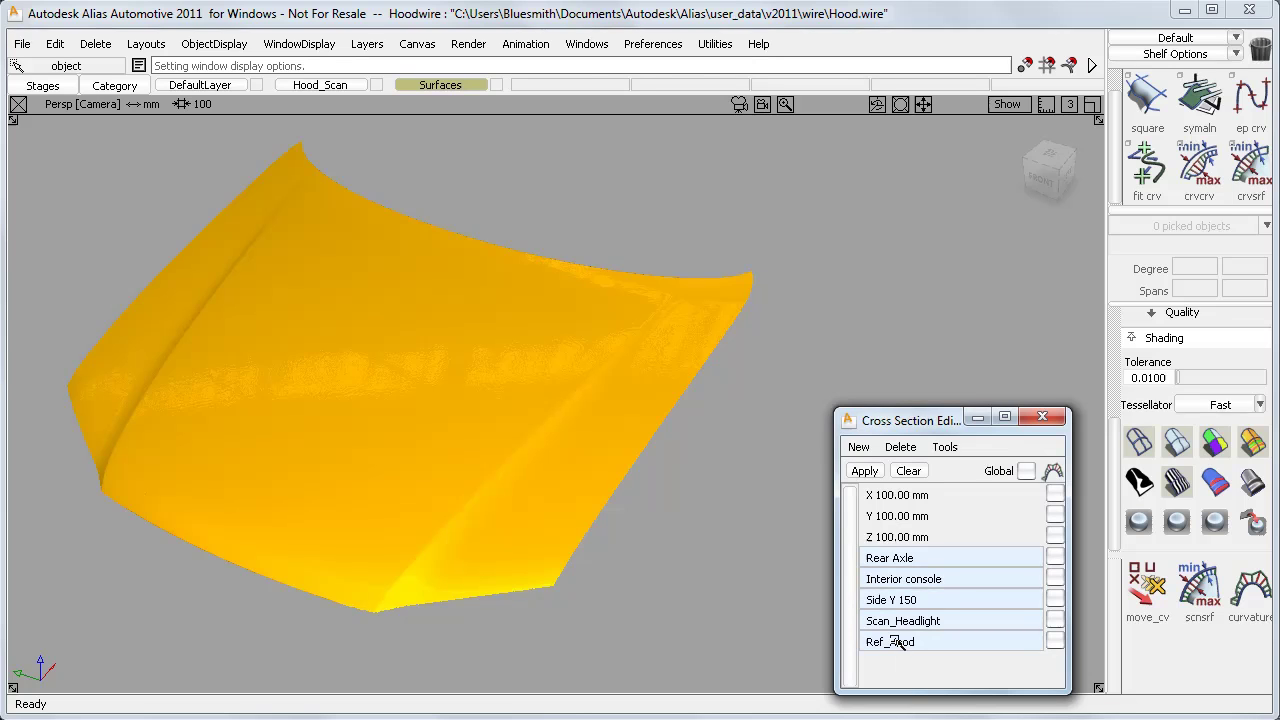
click(902, 447)
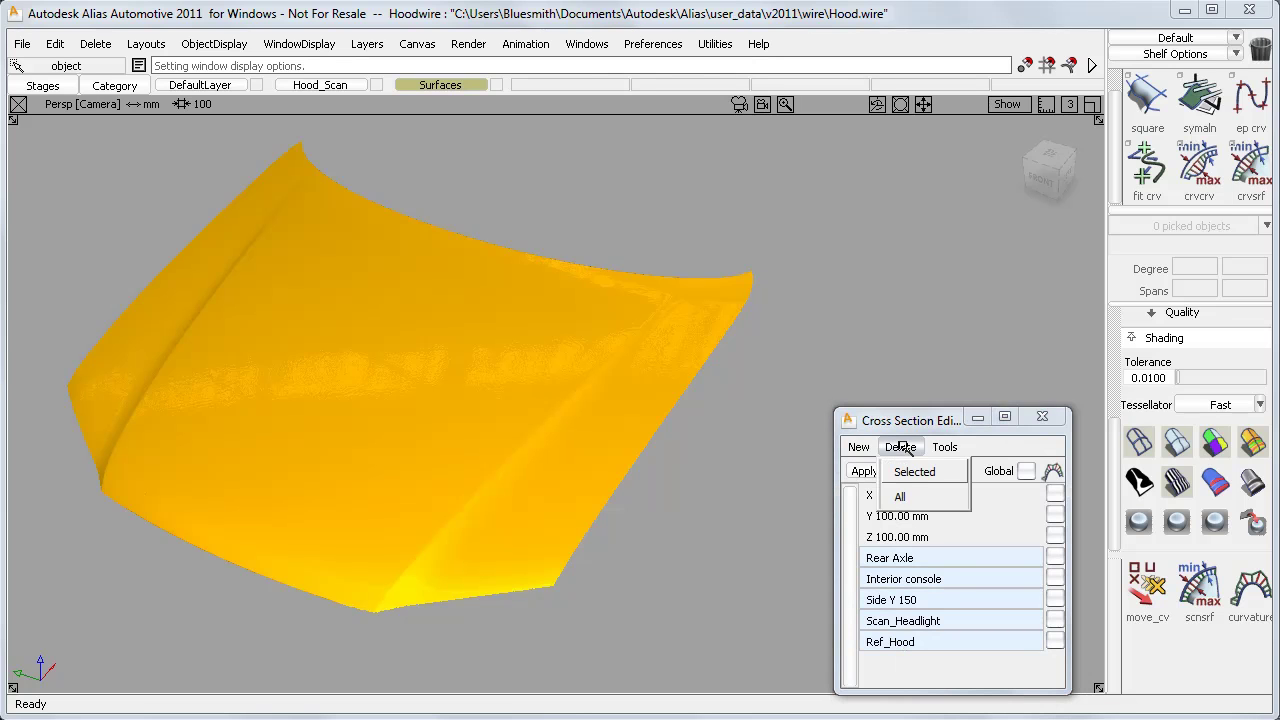
click(903, 497)
click(836, 465)
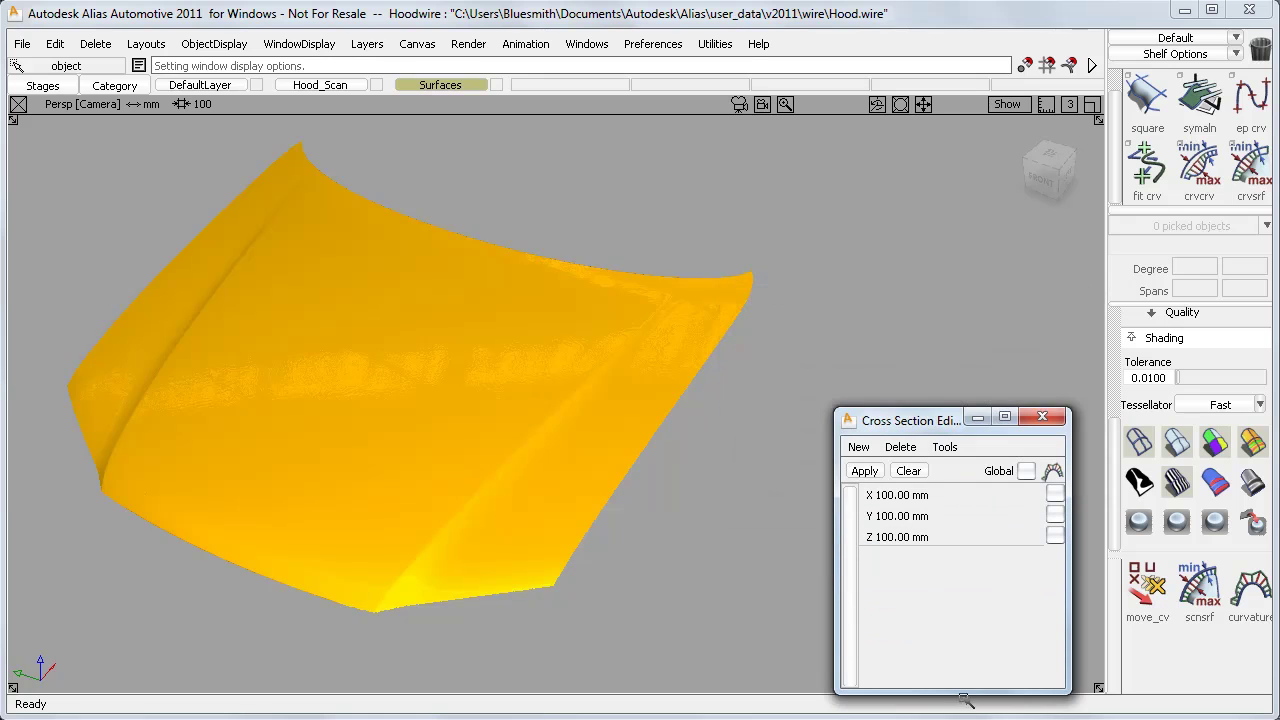
drag(958, 690, 958, 566)
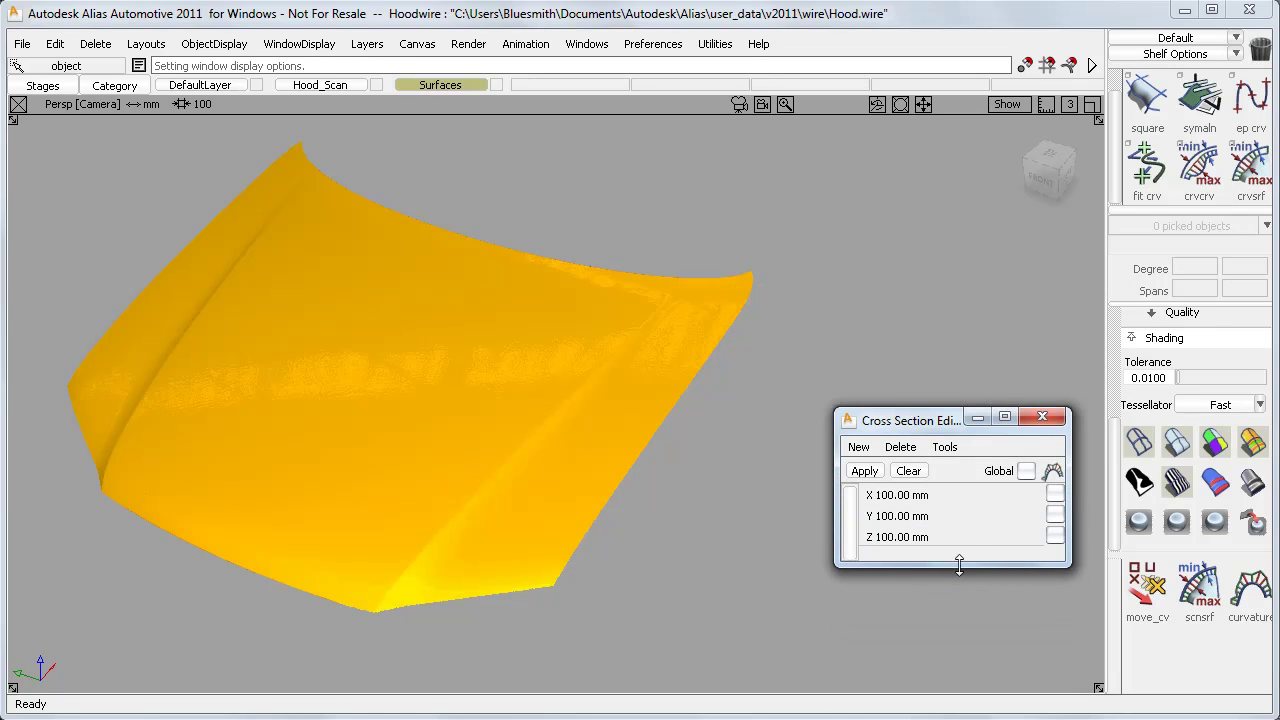
Turn on global cross sections and preview the Y 100 mm sections and then the Z 100 mm sections on the hood.
alt+shift+right_drag(660, 592, 746, 537)
alt+shift+middle_drag(688, 583, 768, 522)
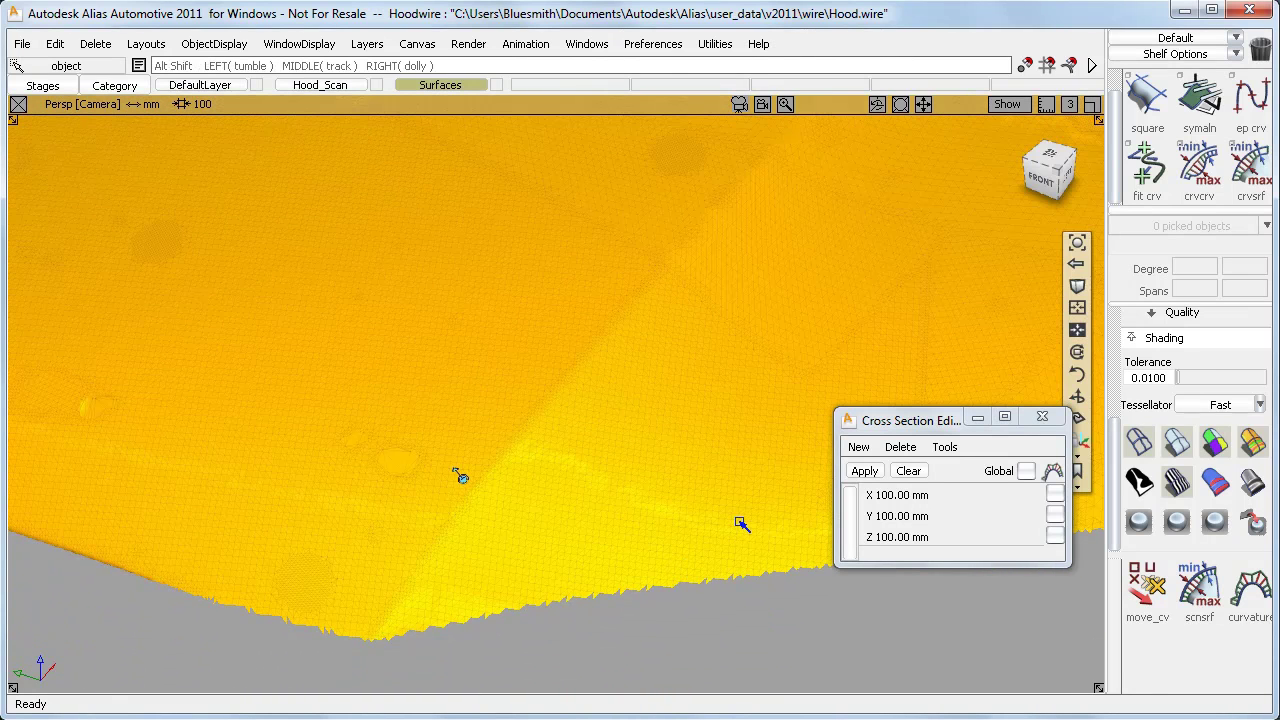
alt+shift+right_drag(737, 523, 628, 600)
alt+shift+drag(628, 600, 688, 600)
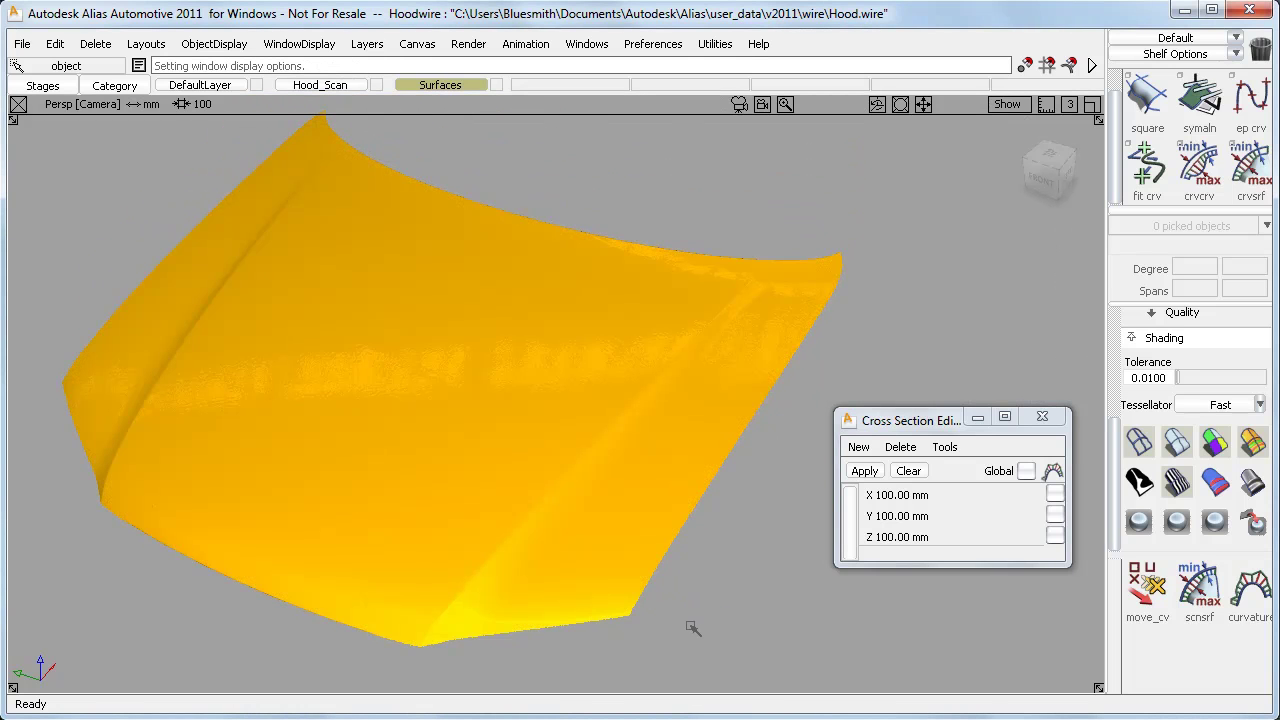
click(1026, 473)
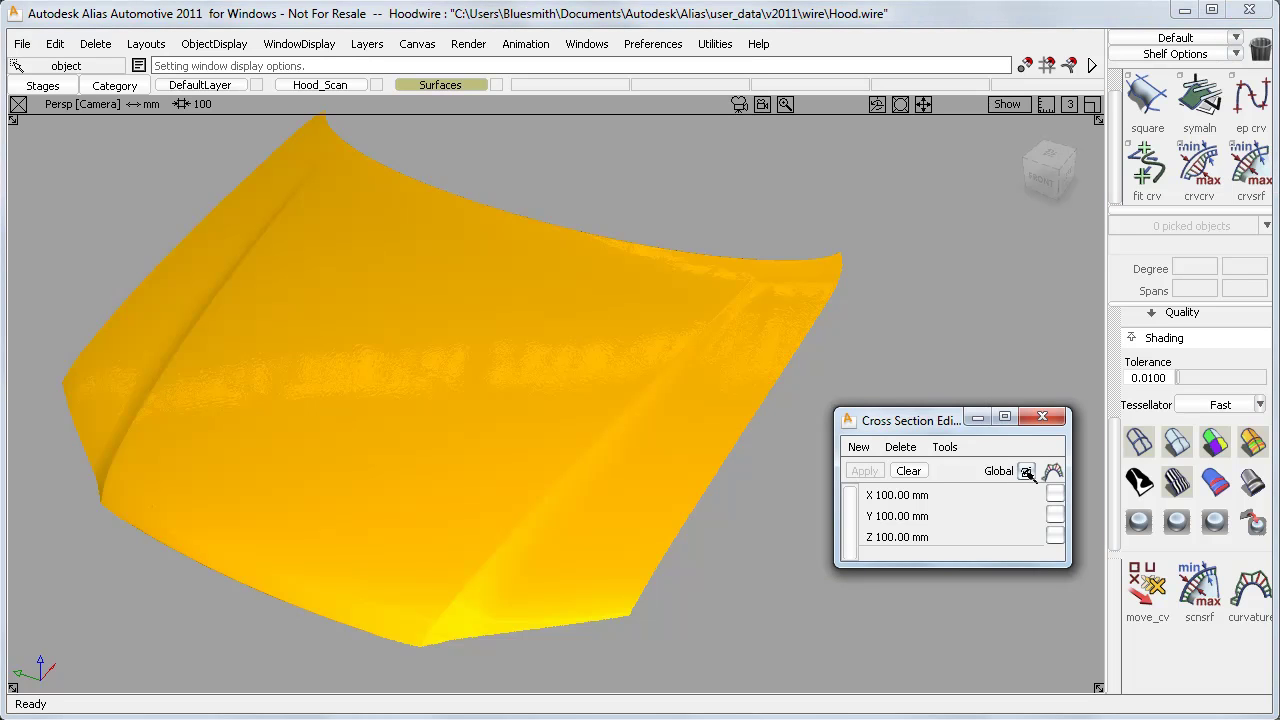
click(908, 518)
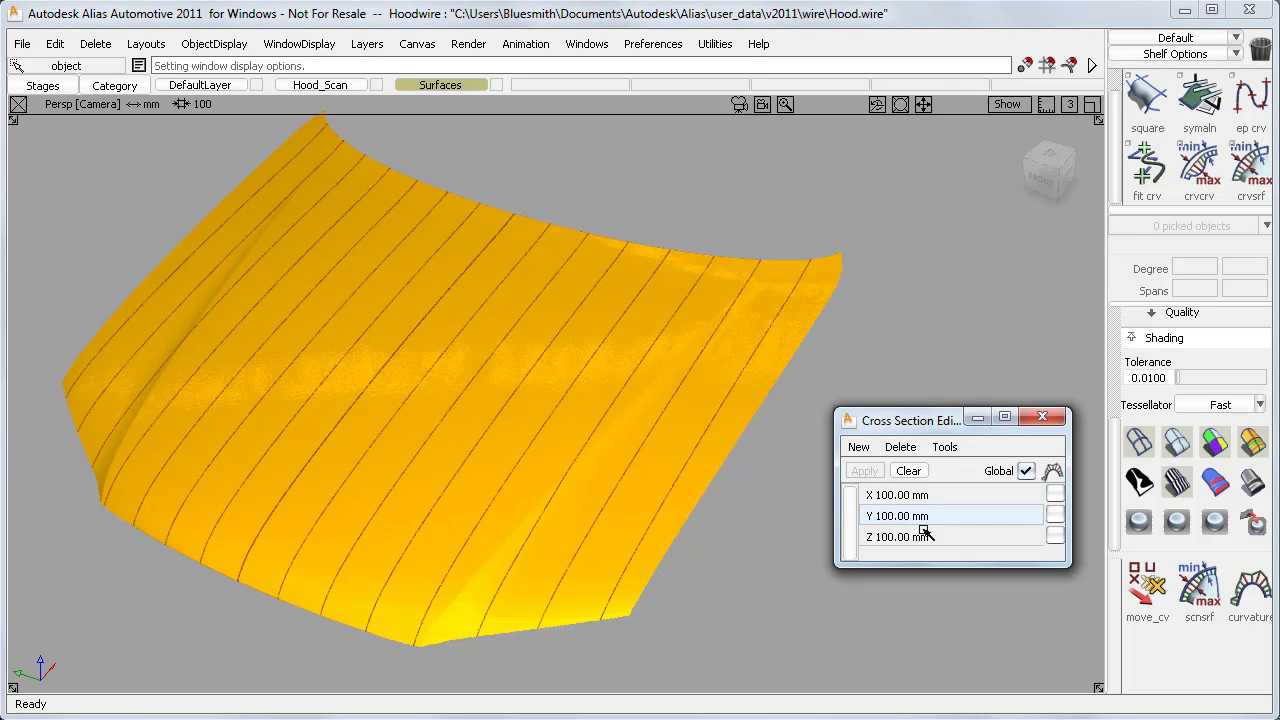
click(906, 537)
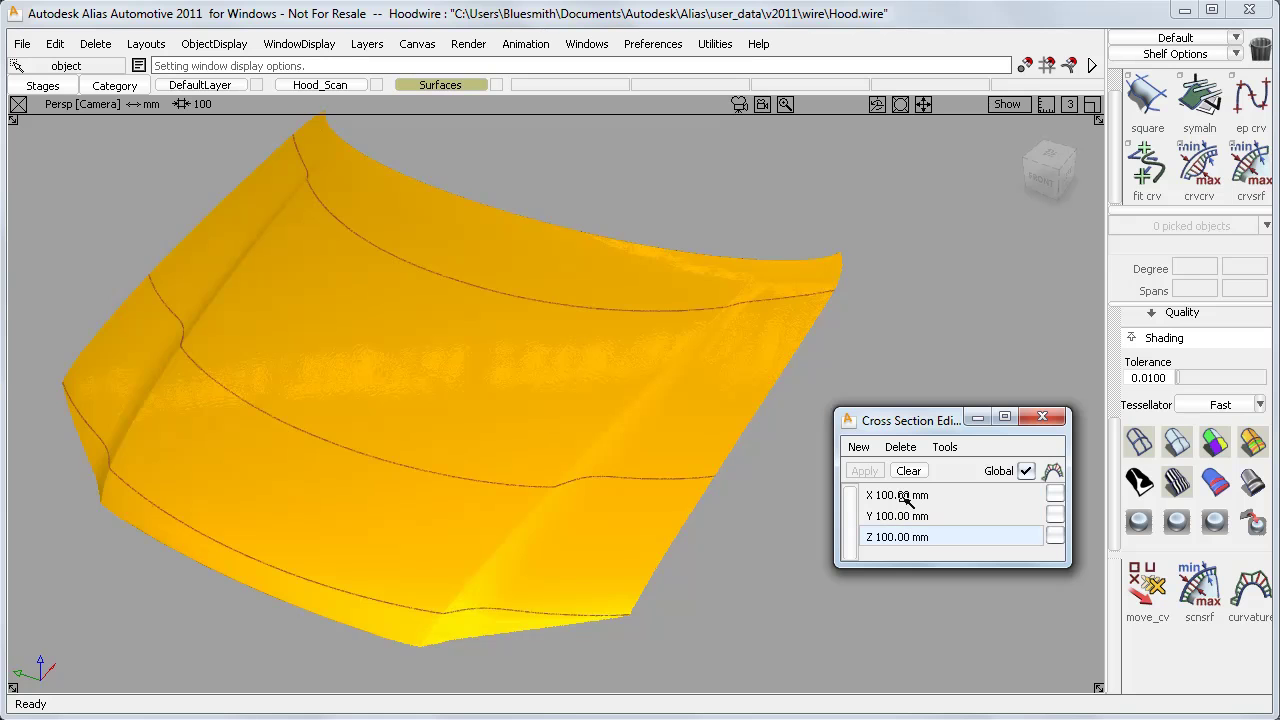
Show the X and Y 100 mm sections together on the hood and turn off its shaded display.
click(903, 497)
shift+click(895, 516)
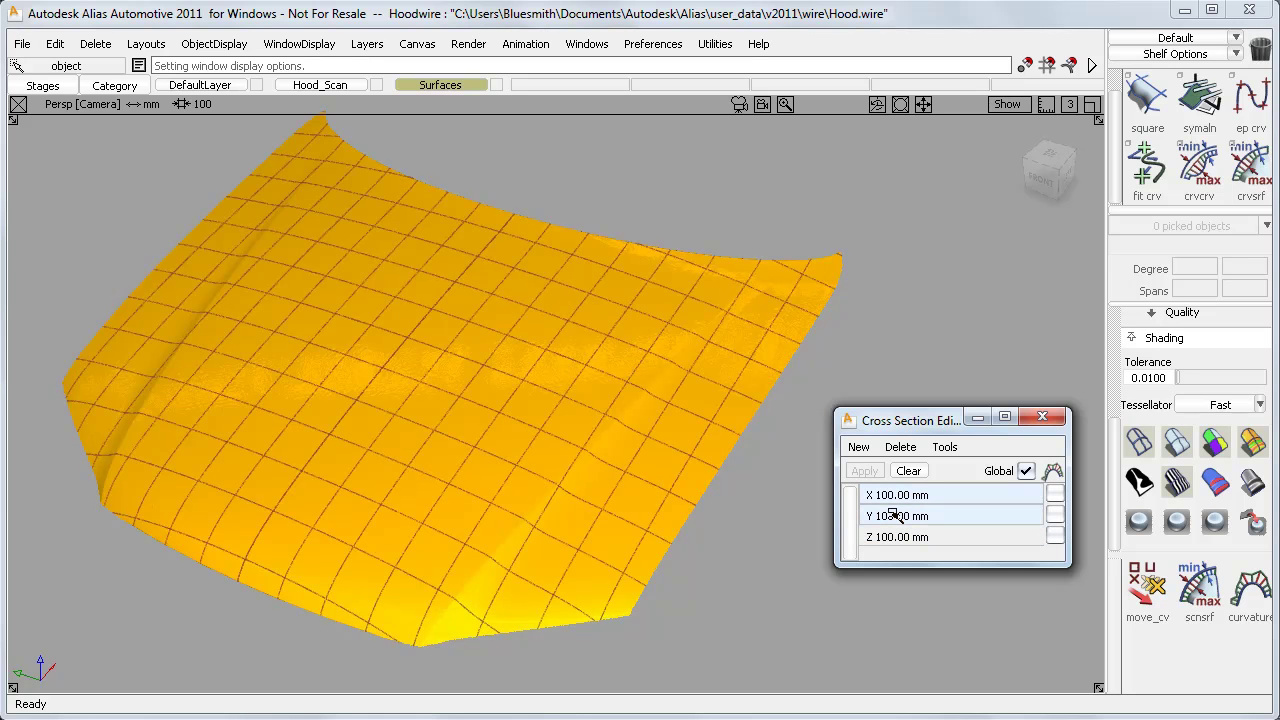
alt+shift+drag(751, 591, 750, 571)
alt+shift+middle_drag(751, 572, 750, 566)
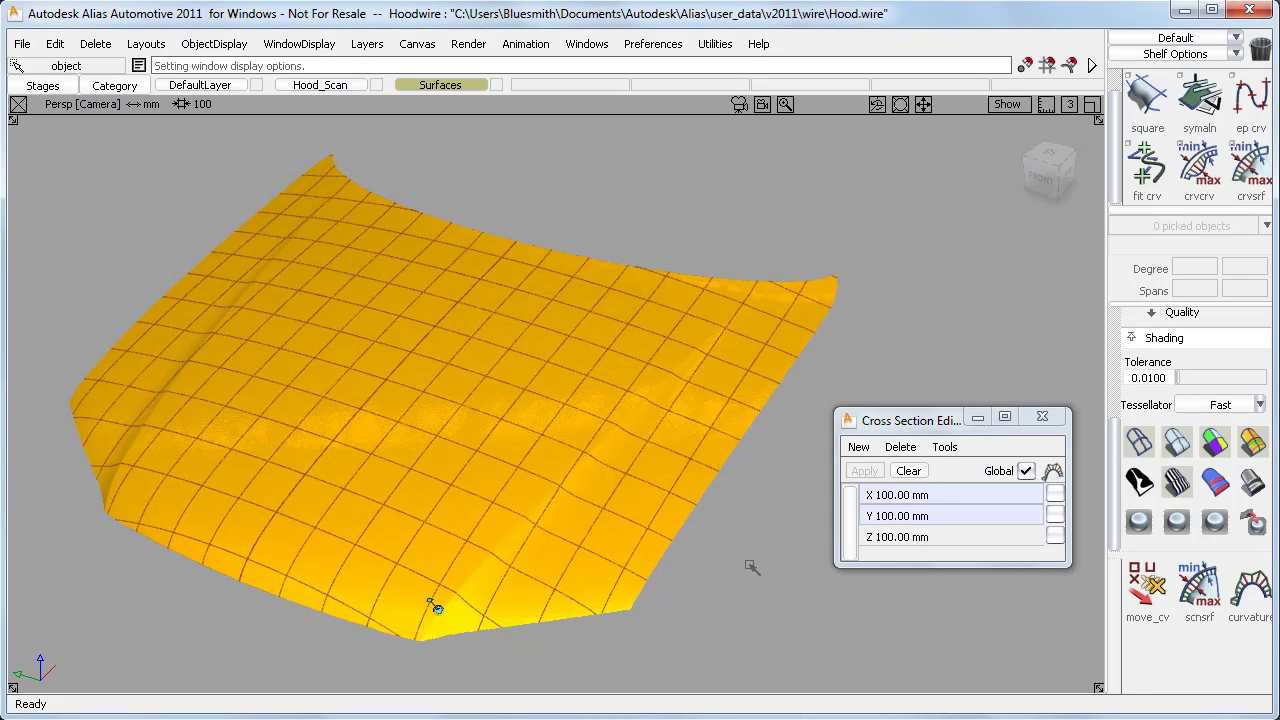
key(alt+m)
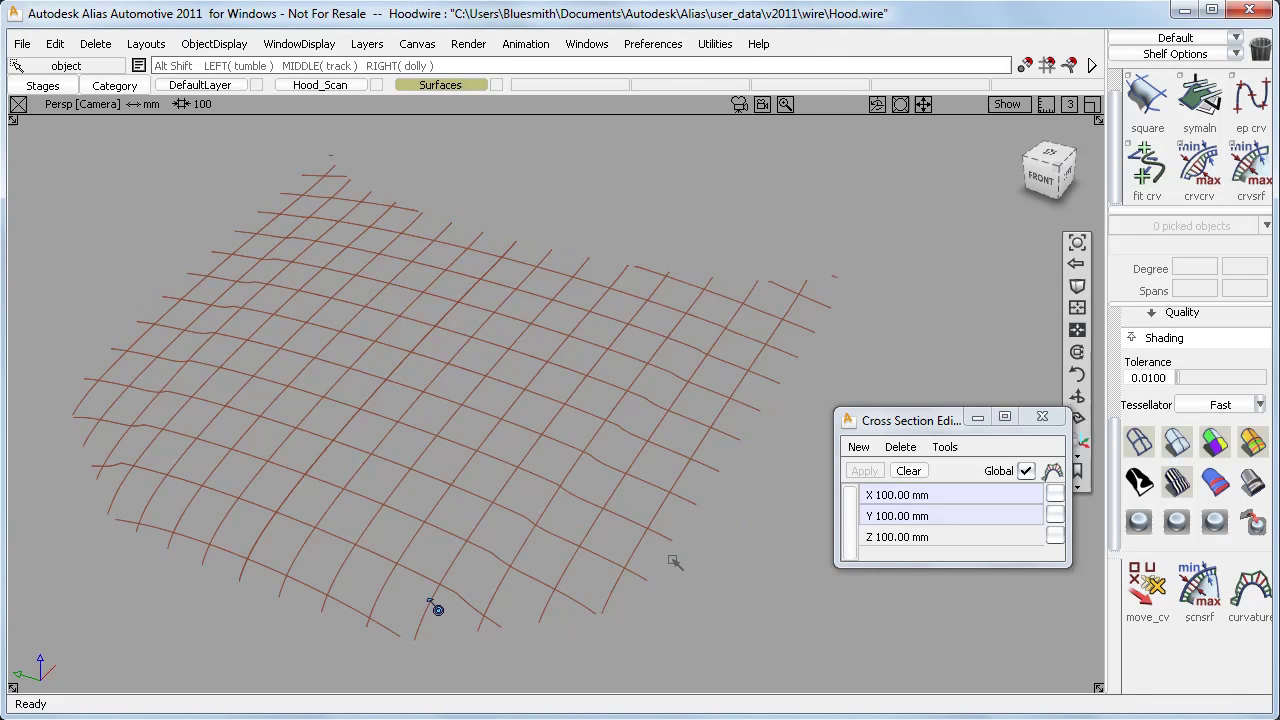
alt+shift+right_drag(674, 560, 718, 529)
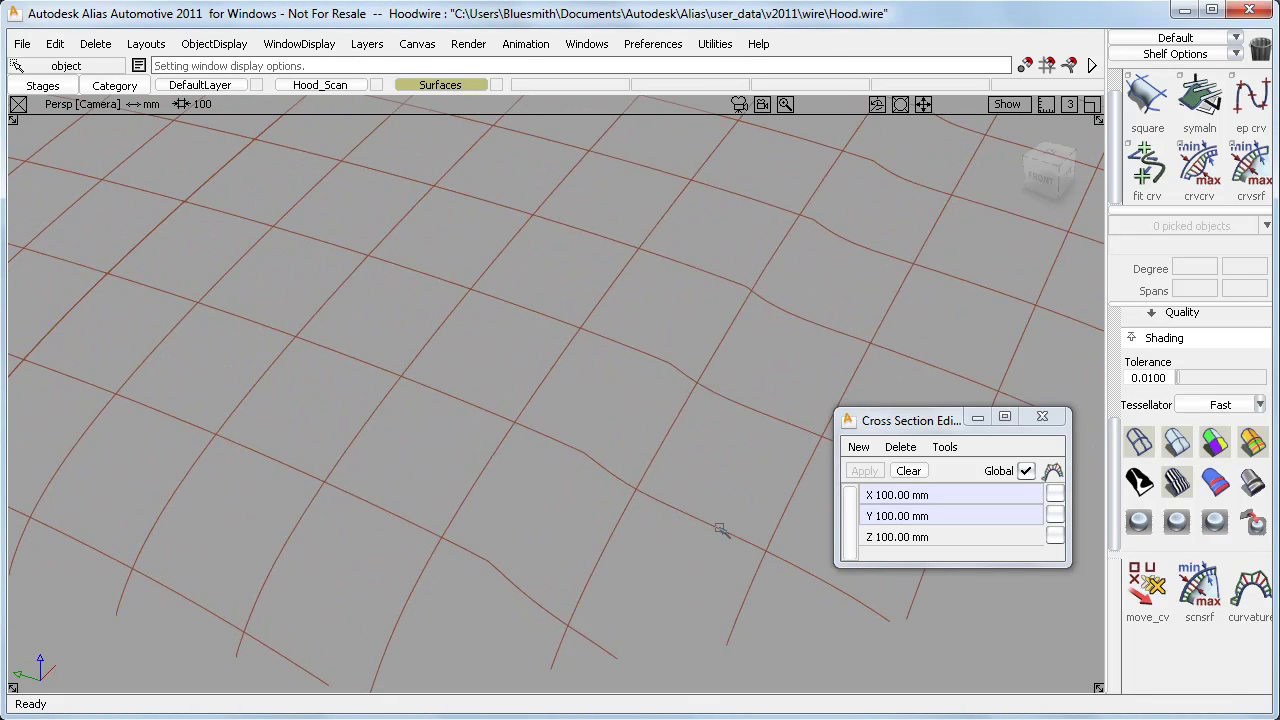
Set the Hood_Scan layer's state to Reference and then to Inactive.
drag(352, 88, 413, 106)
click(425, 133)
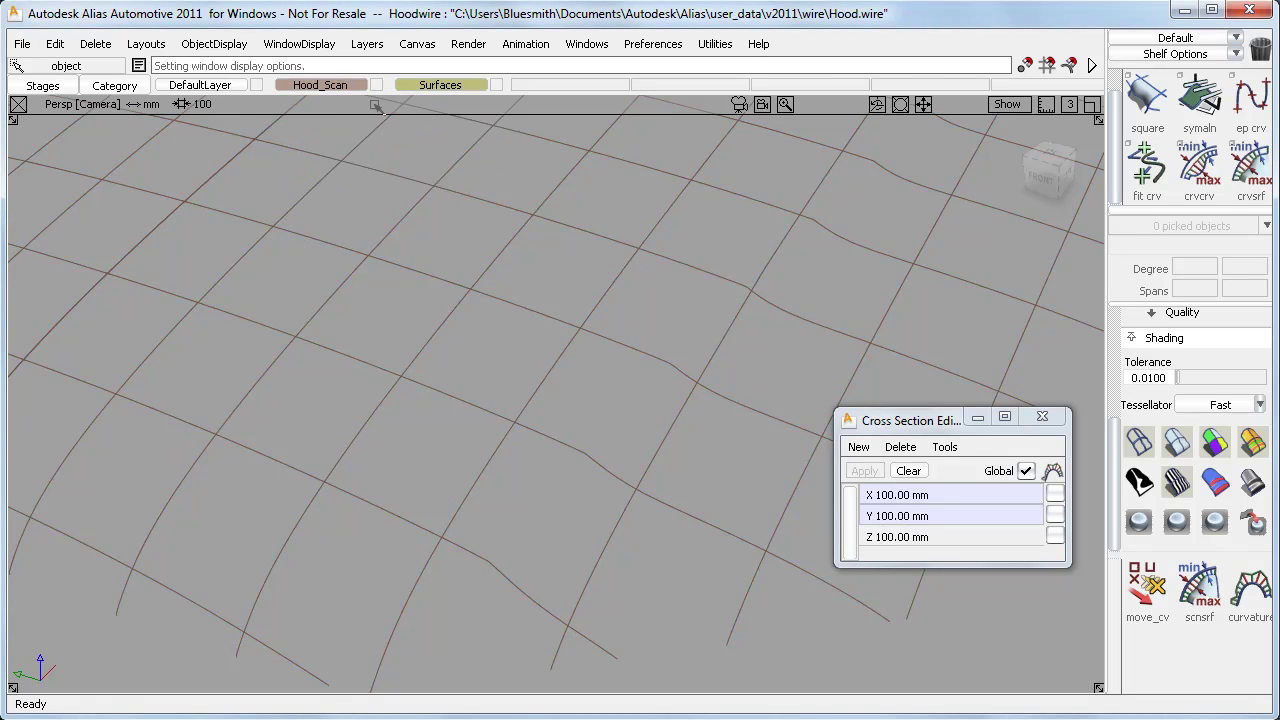
right_click(350, 87)
mouse_move(351, 103)
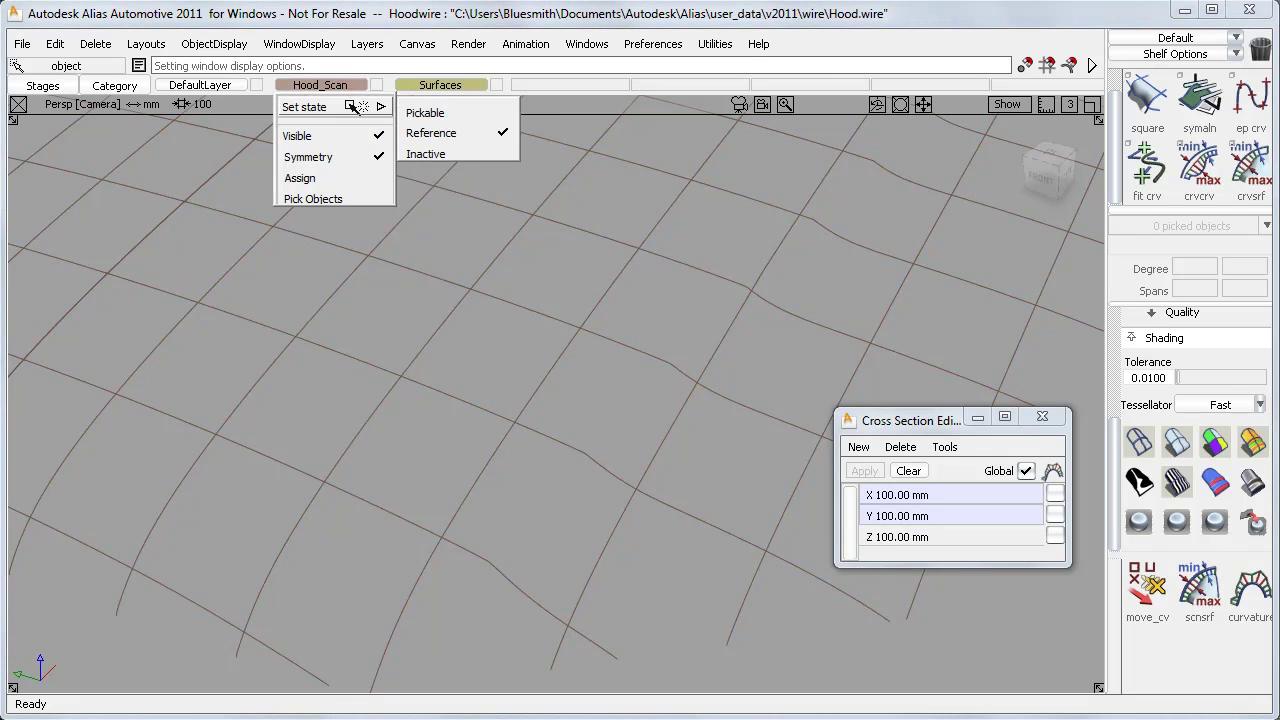
click(428, 147)
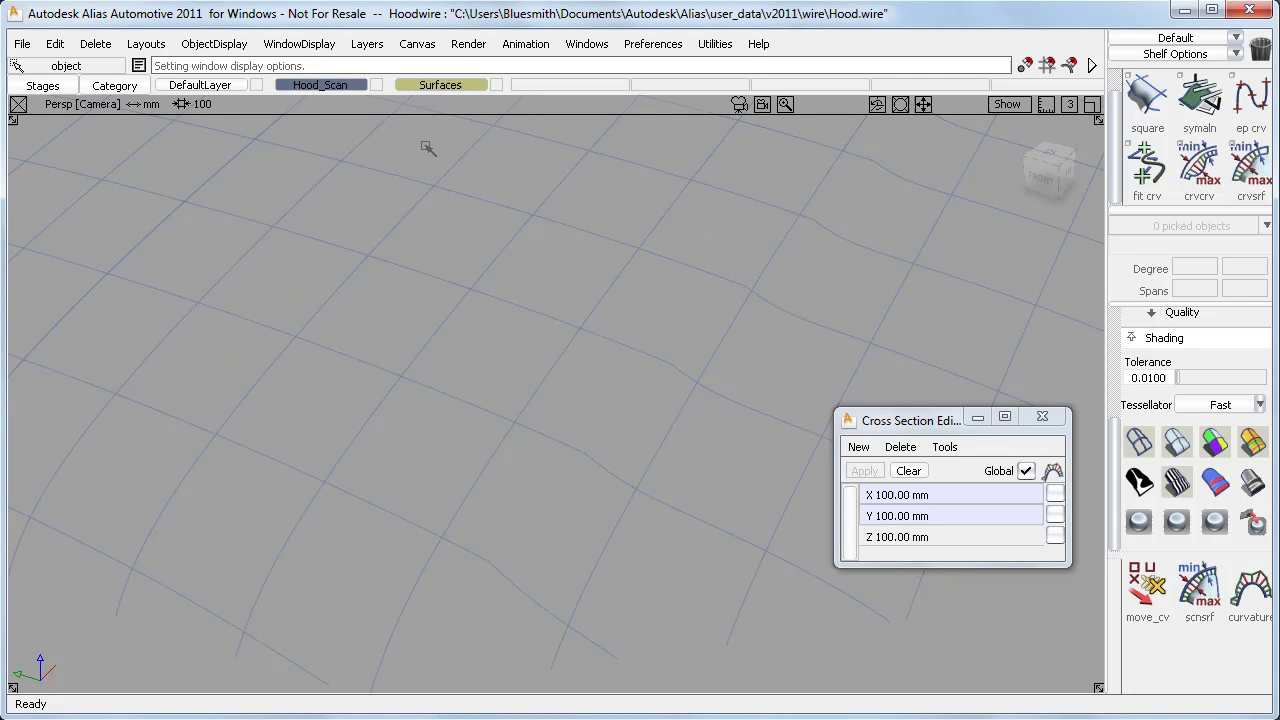
Return the Hood_Scan layer's state to Pickable.
right_click(355, 90)
mouse_move(386, 105)
click(428, 113)
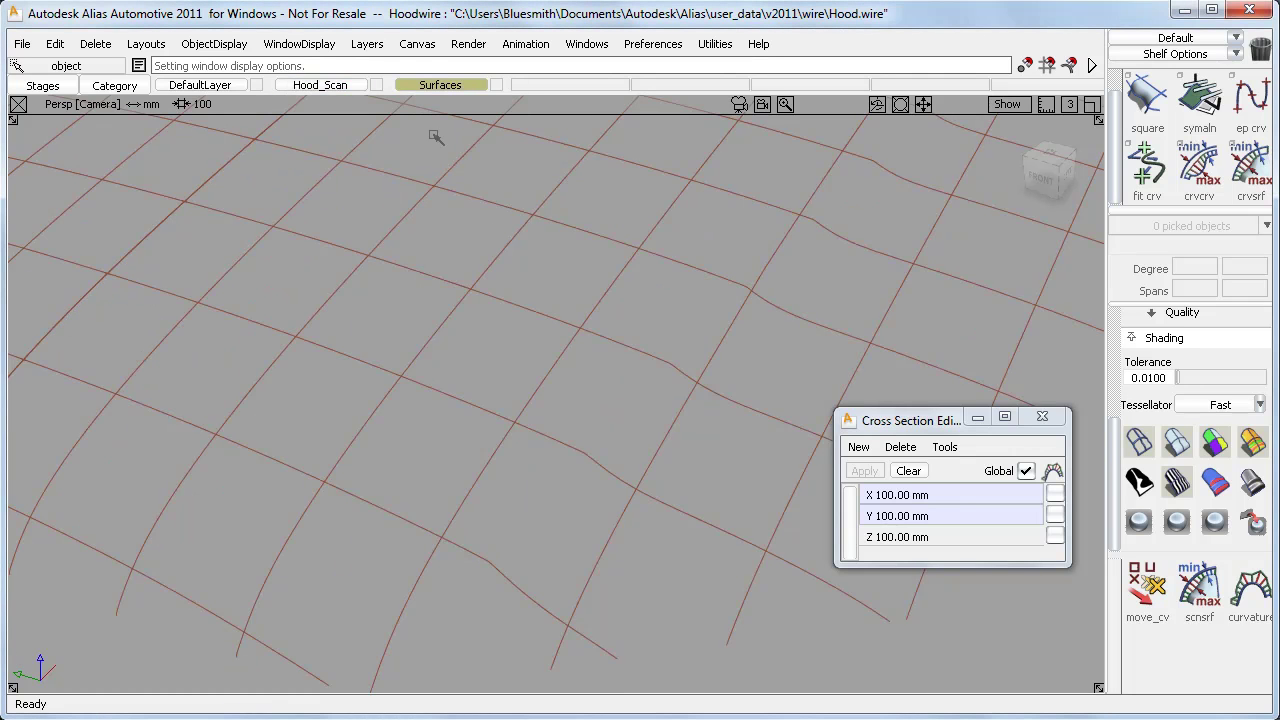
alt+shift+right_drag(572, 212, 537, 240)
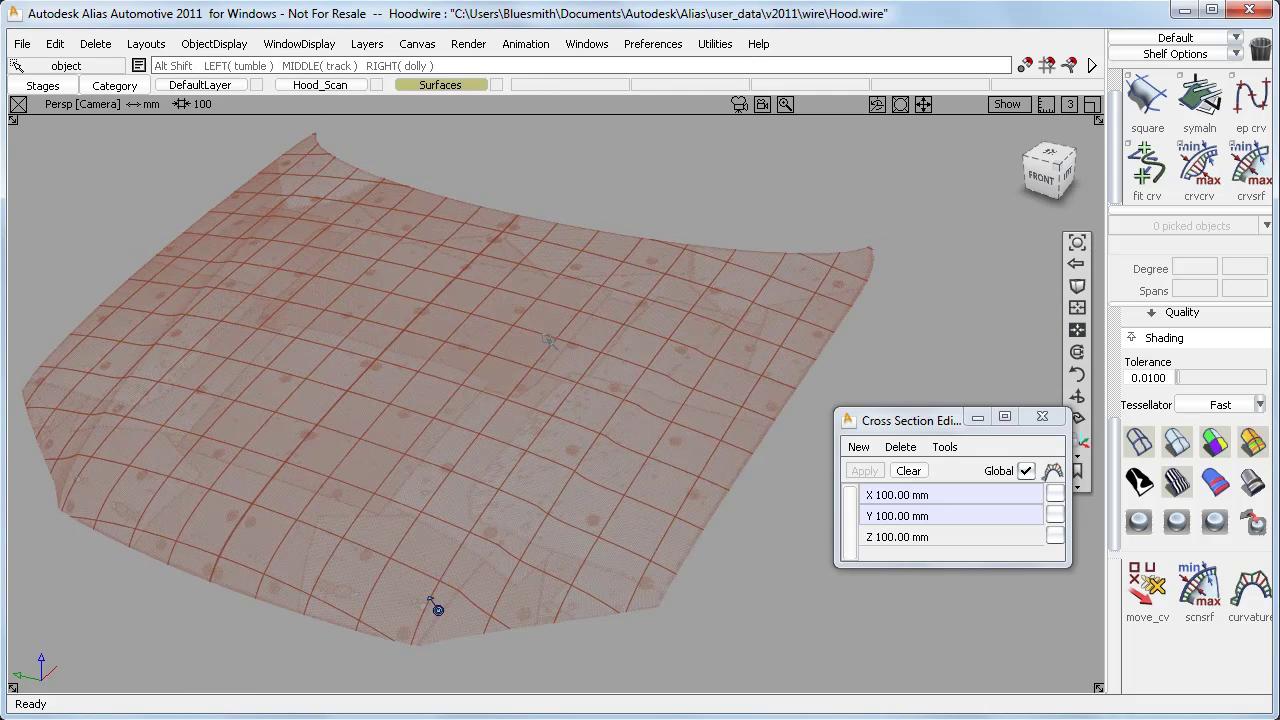
alt+shift+middle_drag(548, 341, 583, 335)
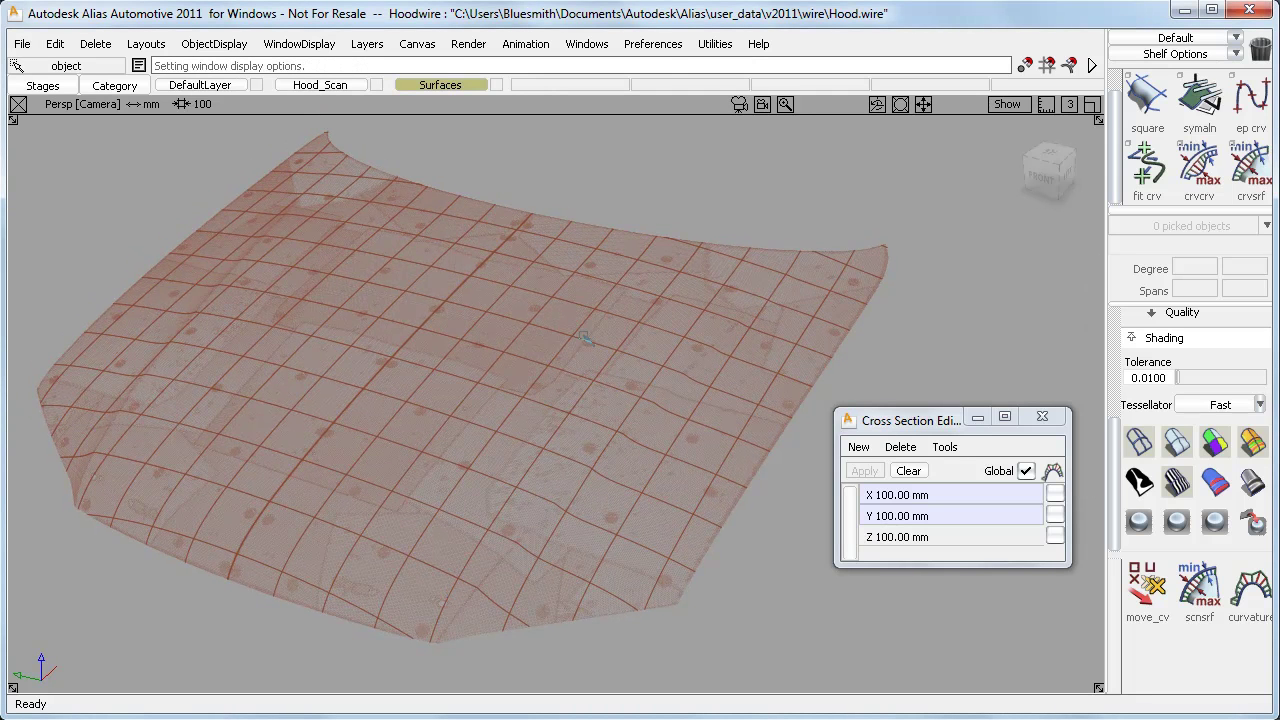
Change the Mesh Section user colour to blue so the hood's cross sections stand out from the scan mesh.
click(660, 46)
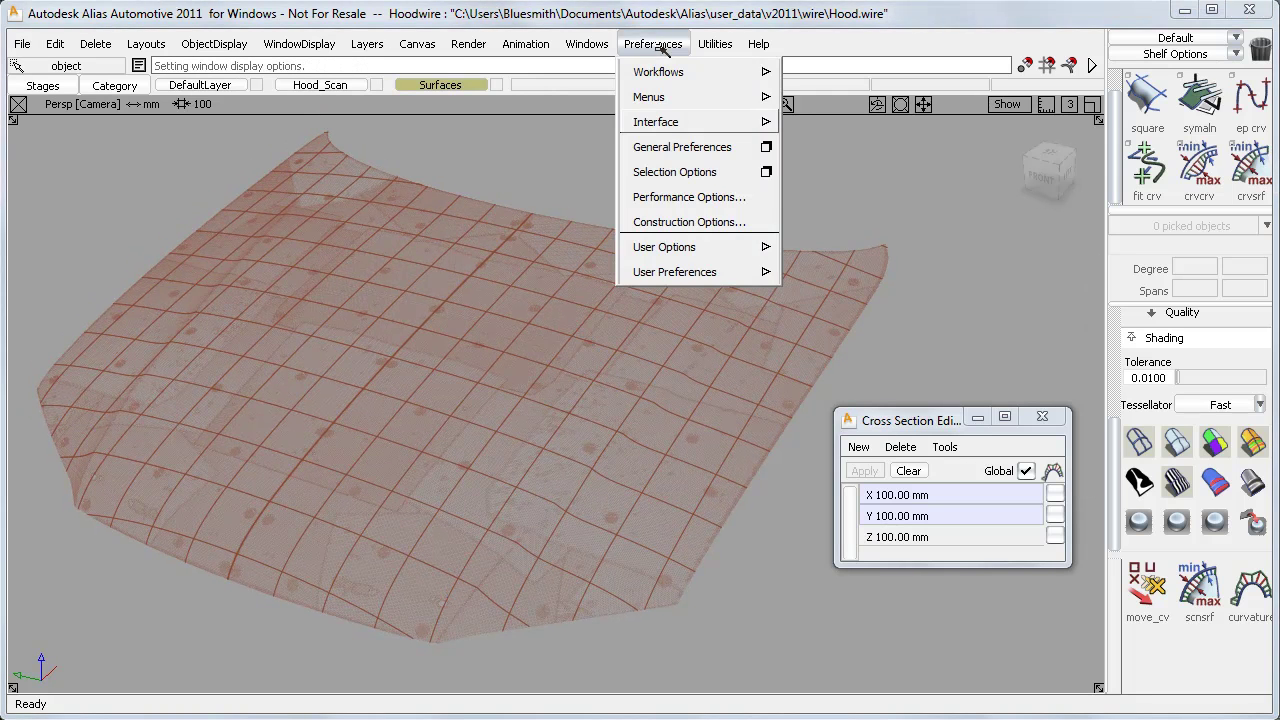
mouse_move(674, 119)
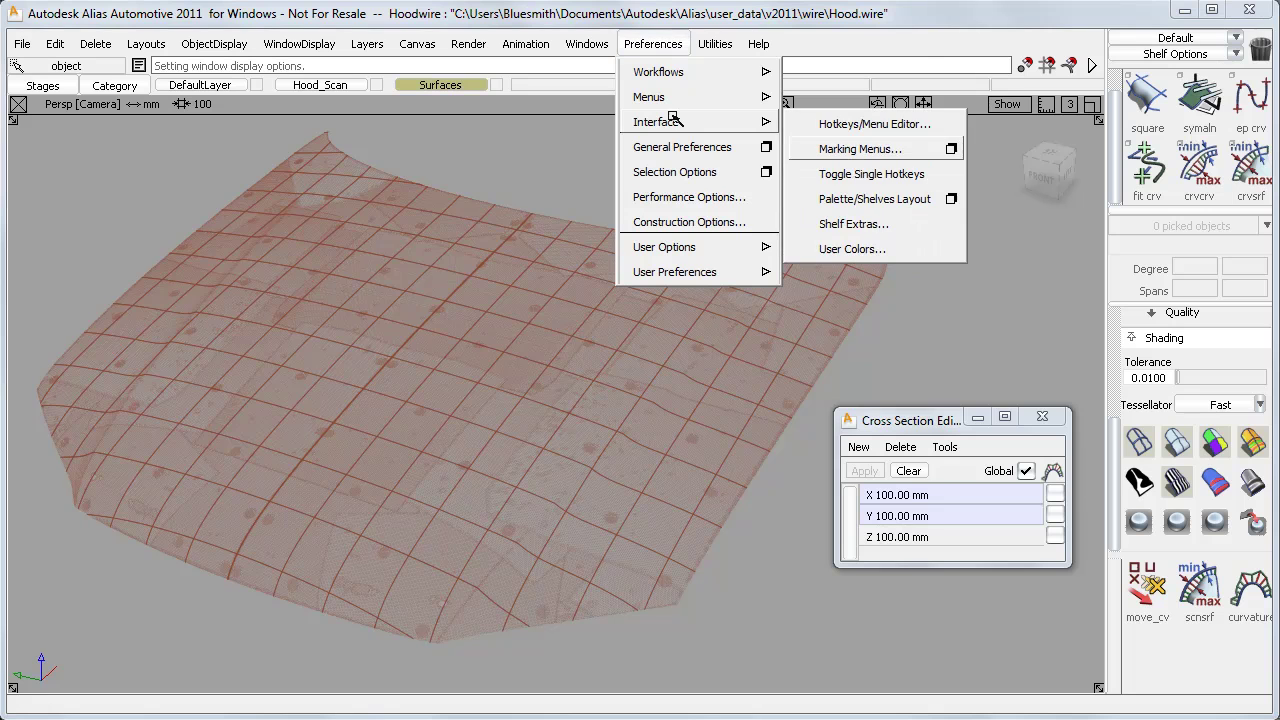
click(845, 248)
click(200, 210)
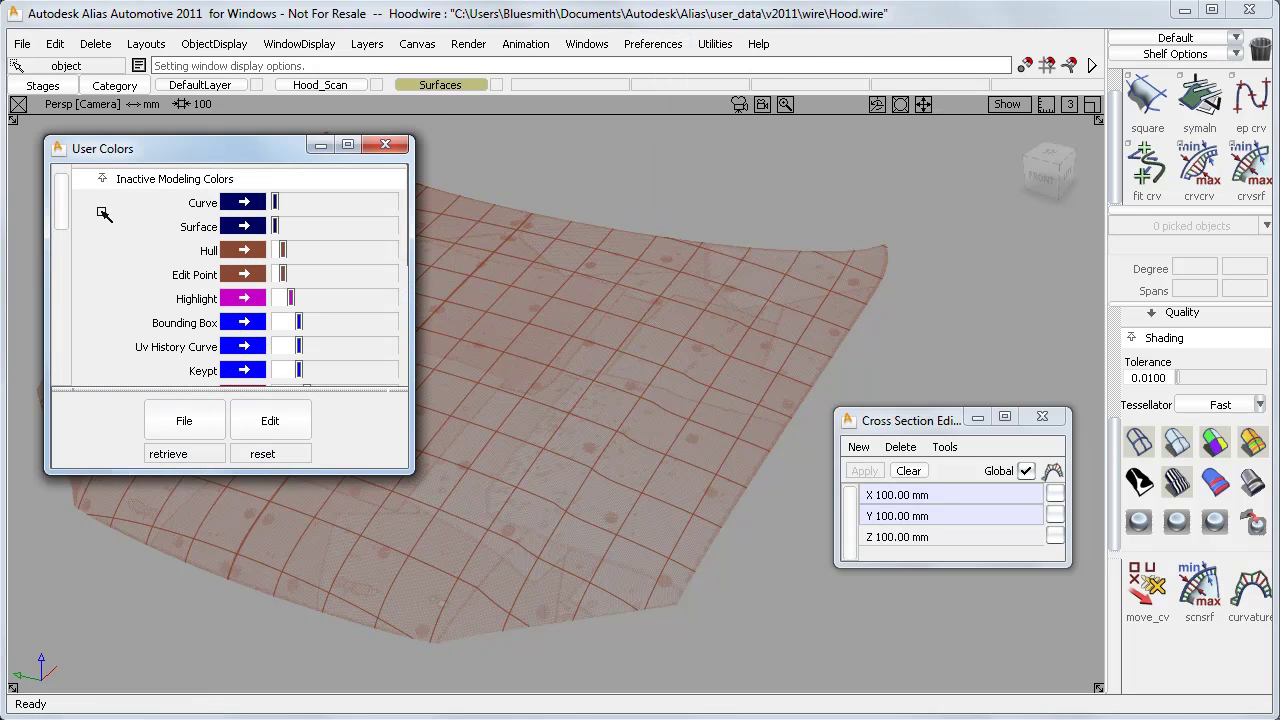
drag(62, 216, 67, 332)
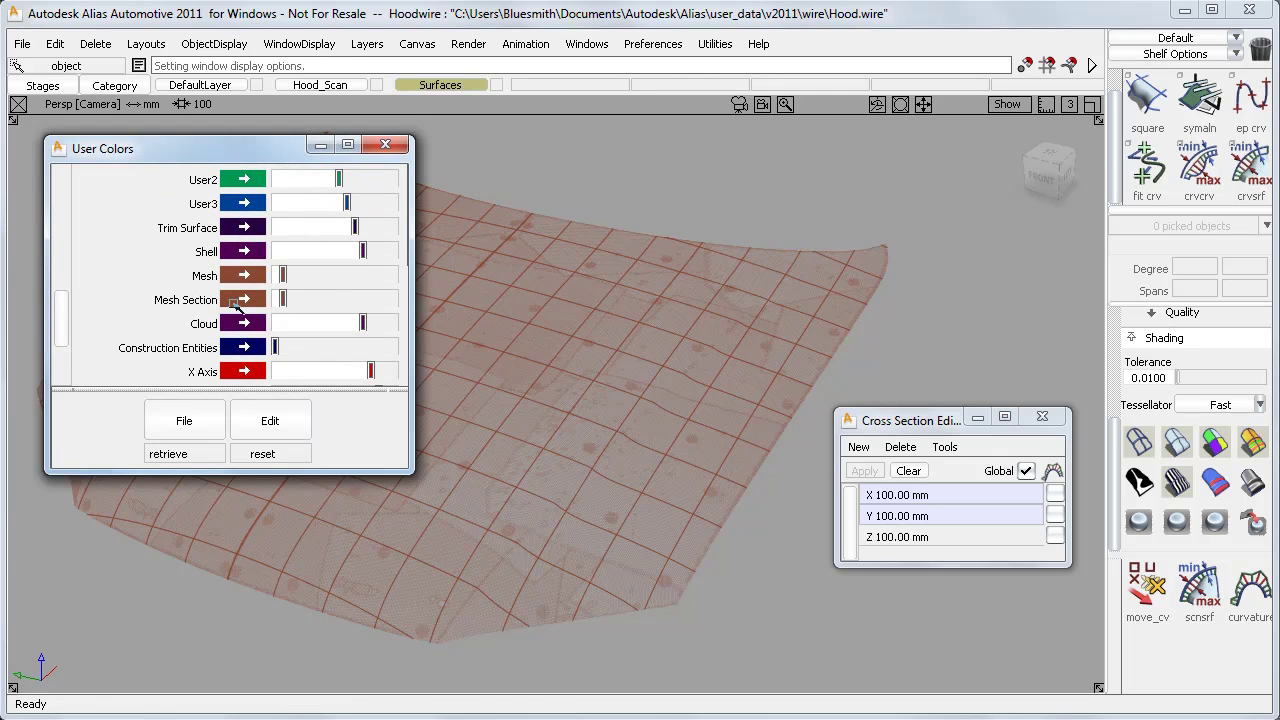
drag(286, 298, 299, 299)
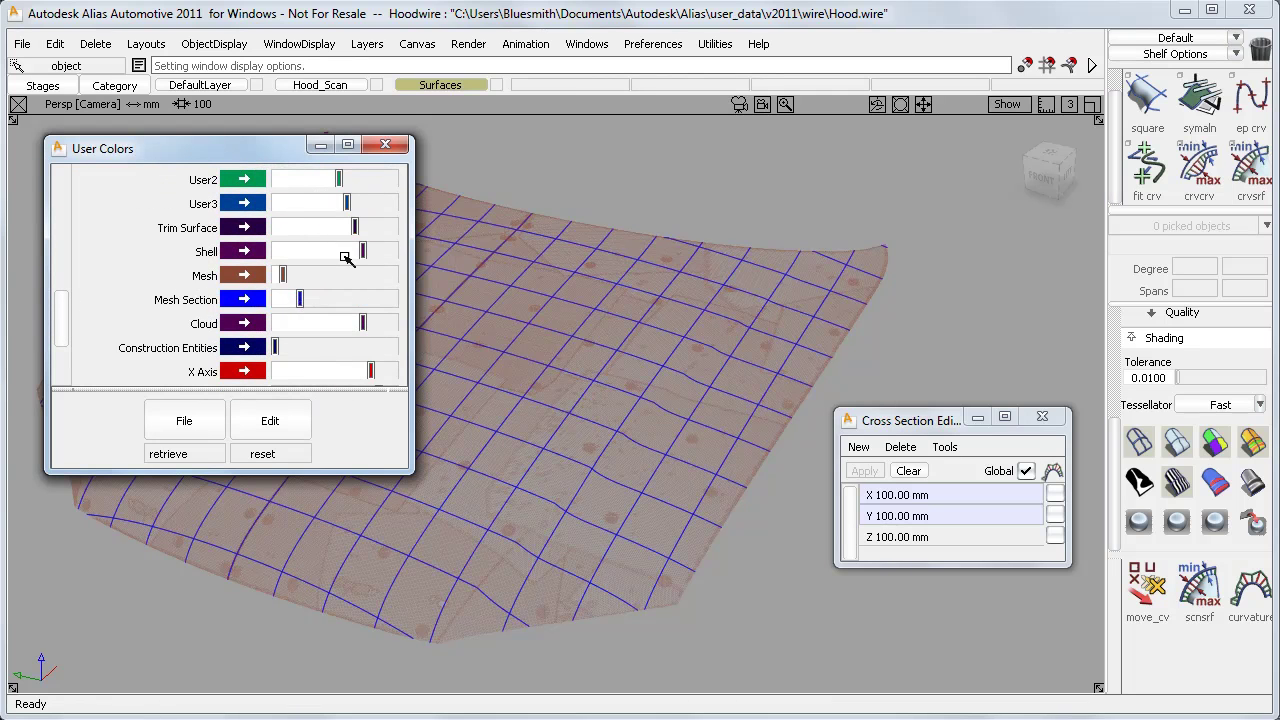
click(385, 145)
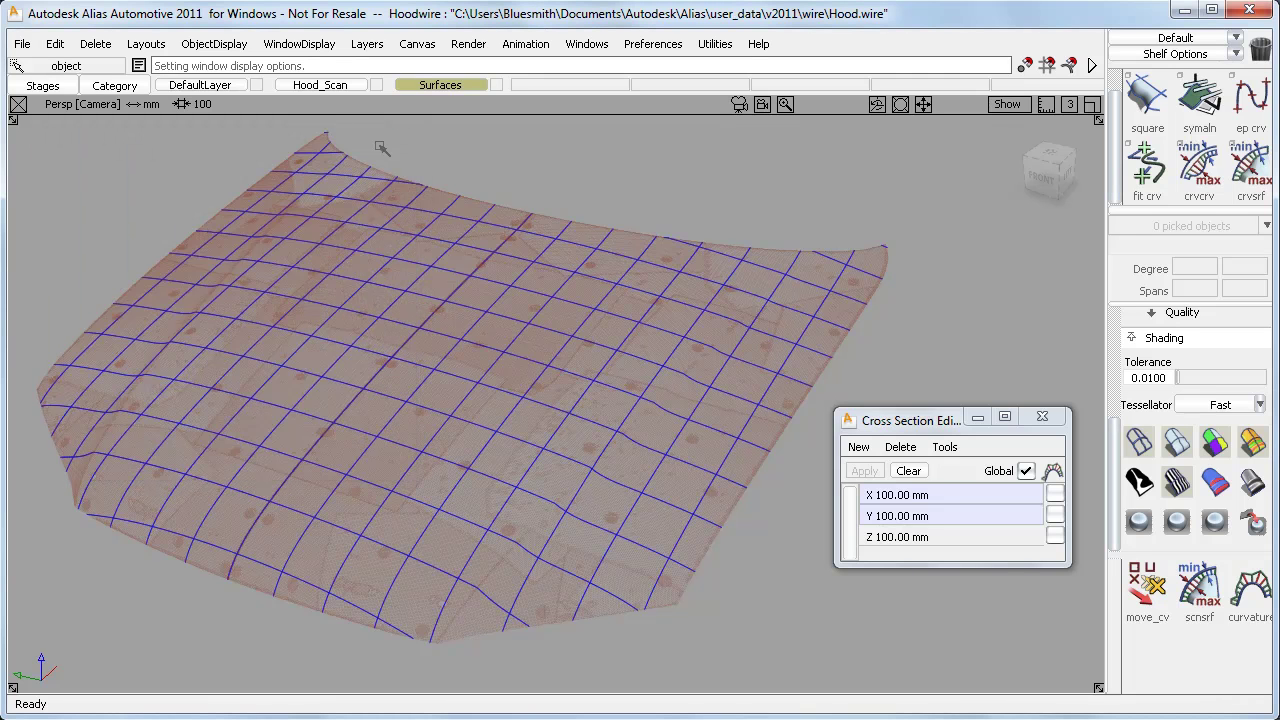
Turn off Symmetry on the Hood_Scan layer so only one half of the hood is displayed.
right_click(333, 90)
click(330, 134)
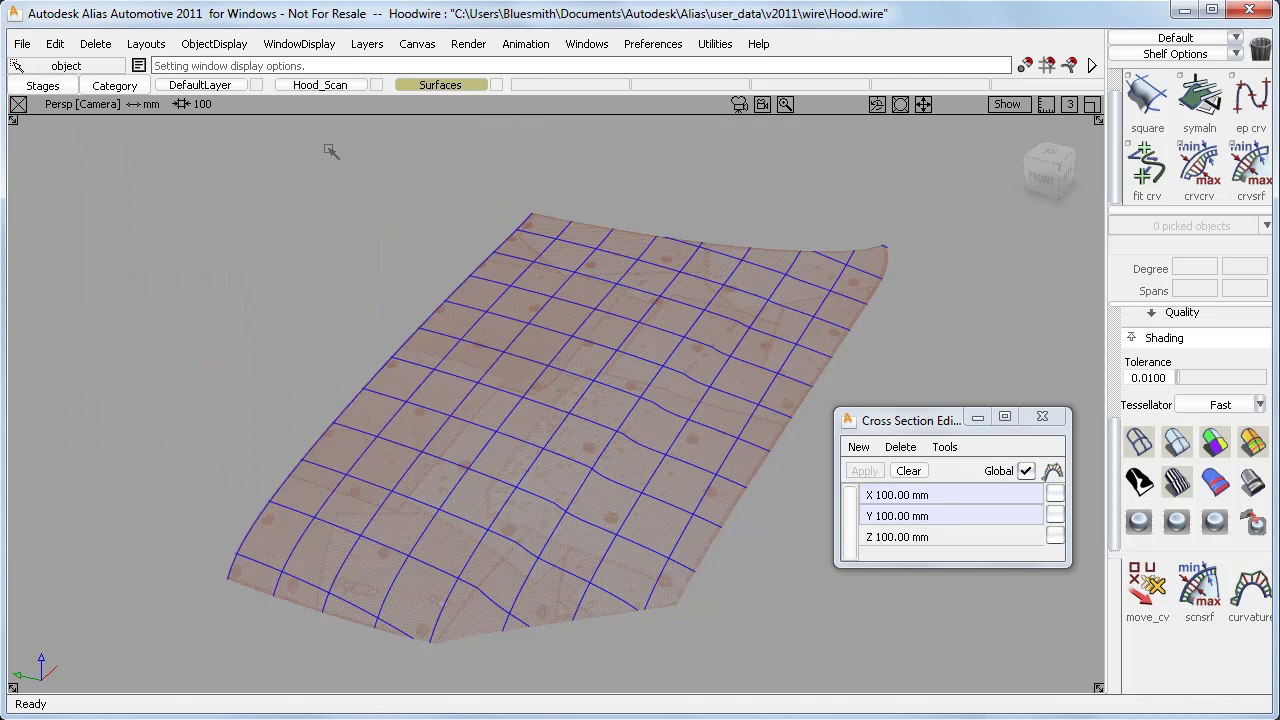
Draw a degree 2 edit point curve snapped along one X section from the hood's centreline and align it symmetrically there.
alt+shift+right_drag(480, 371, 506, 357)
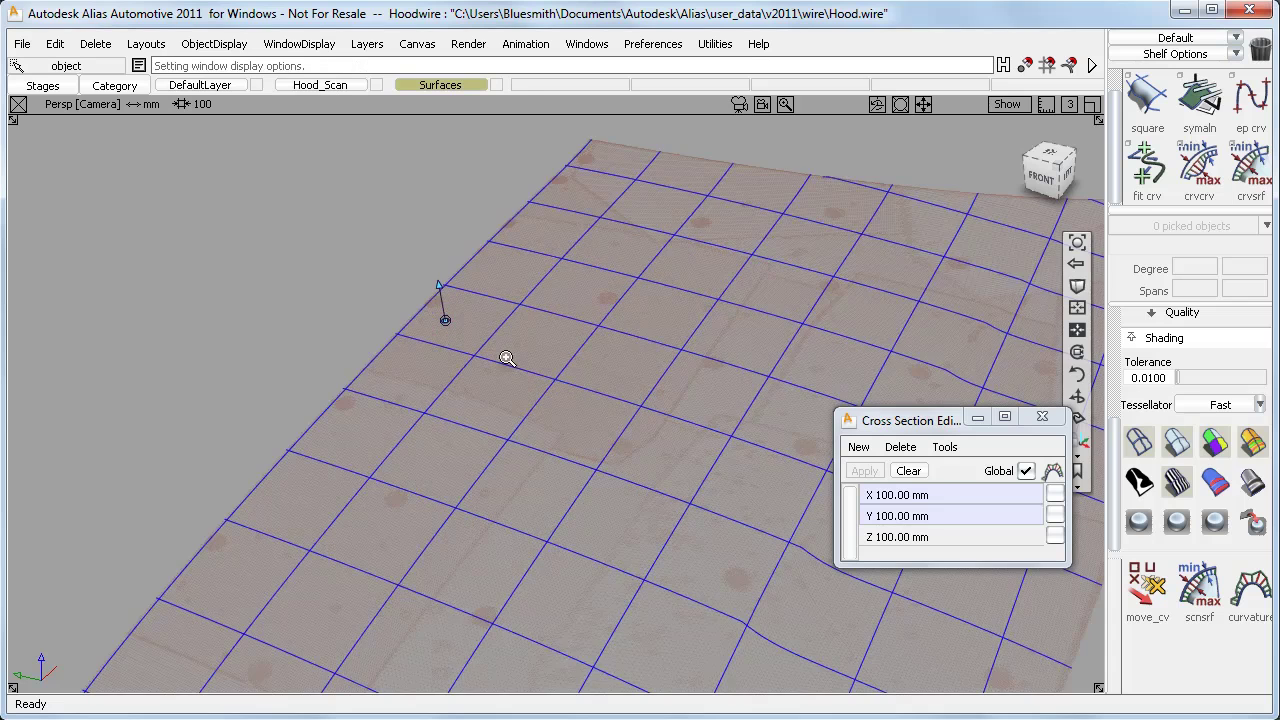
alt+shift+middle_drag(506, 357, 423, 321)
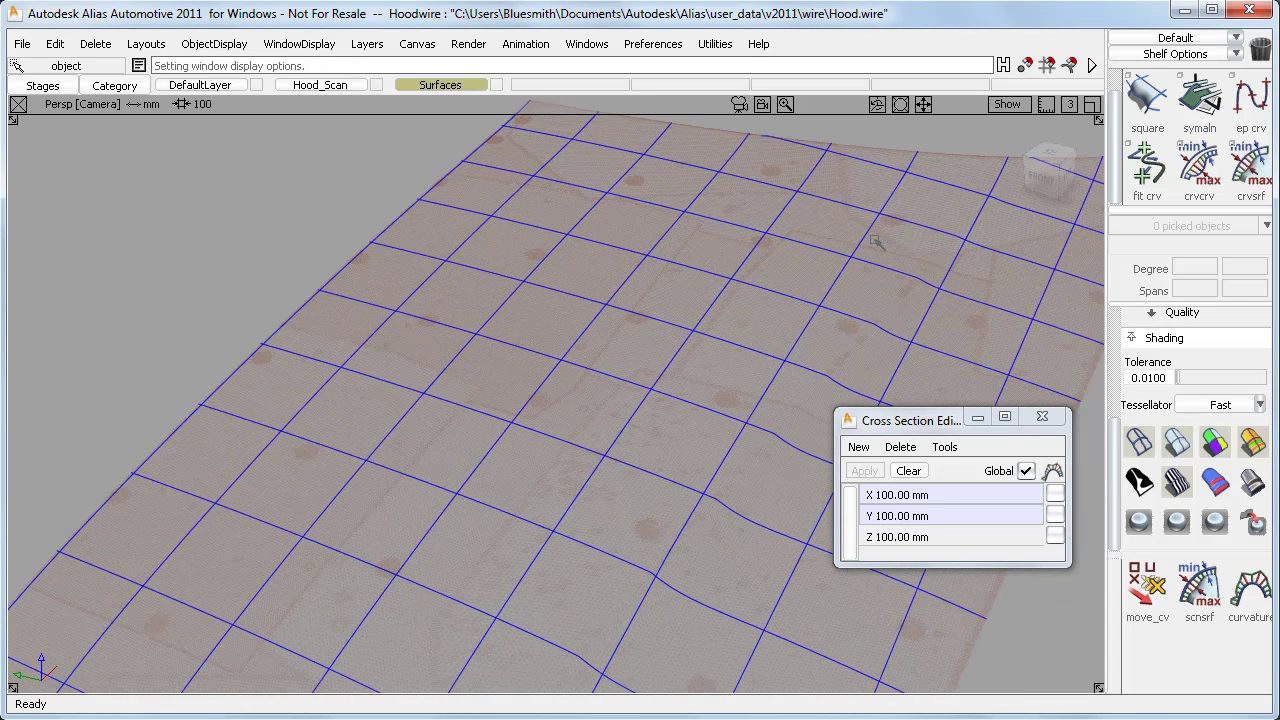
click(1250, 100)
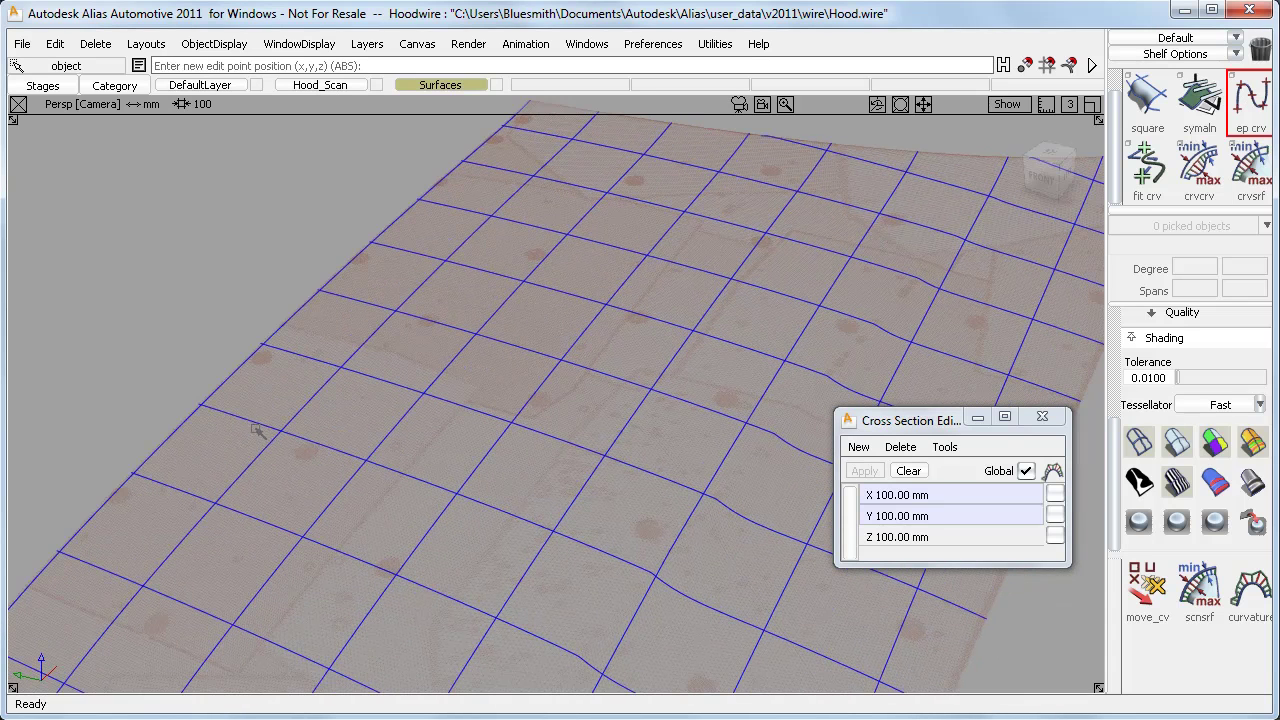
click(198, 403)
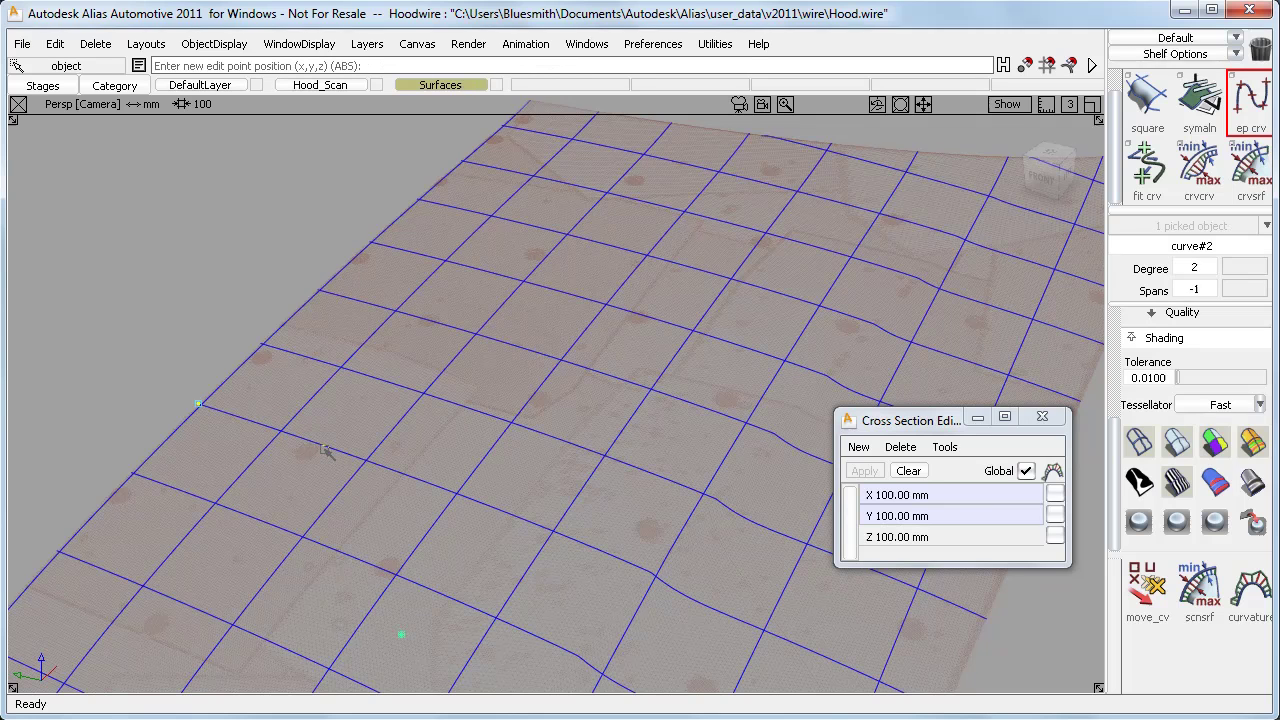
click(283, 432)
click(372, 463)
drag(395, 468, 641, 555)
click(1199, 100)
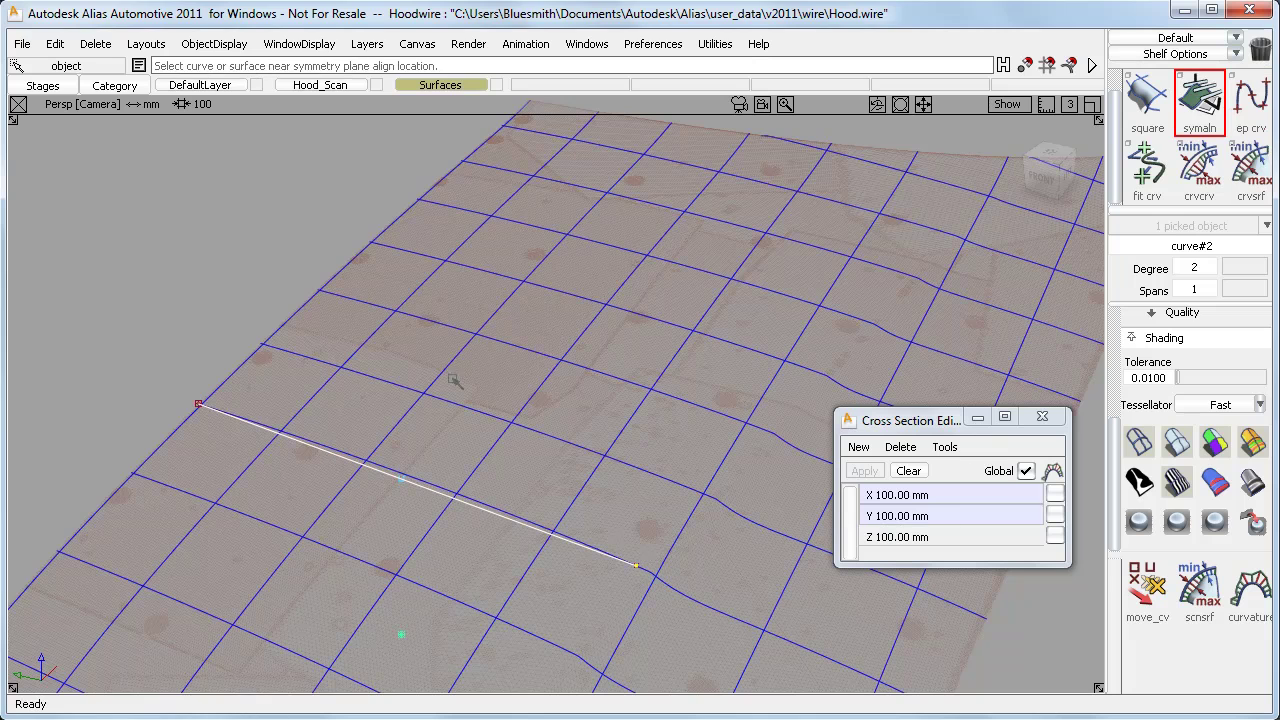
click(296, 445)
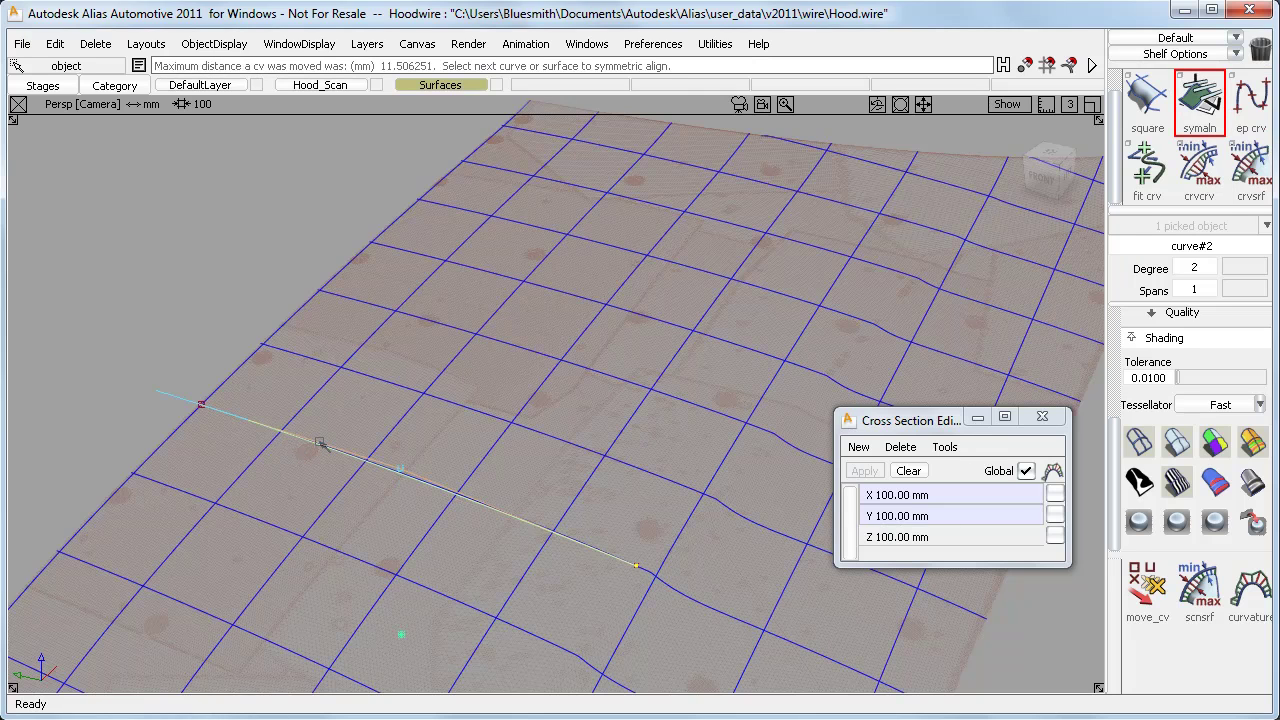
Add a curve-to-curve deviation between curve#2 and the mesh cross section, and move the curve's middle CV to reduce it.
click(1199, 170)
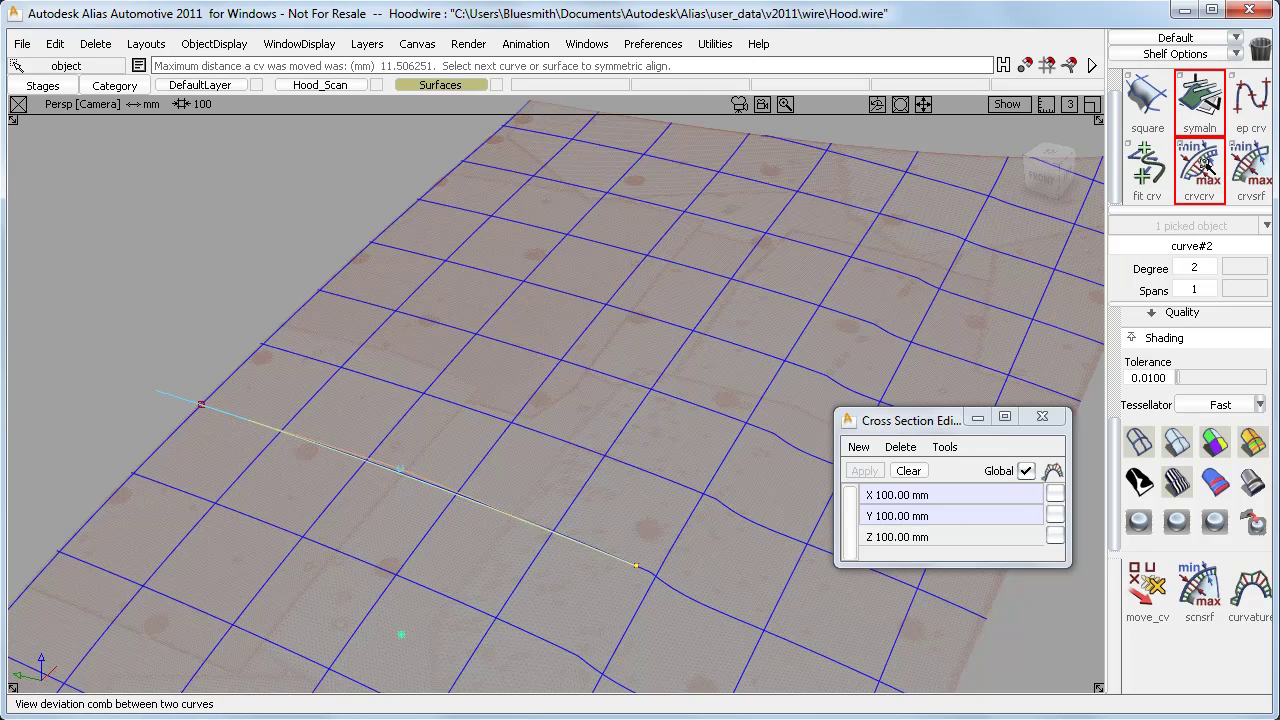
click(505, 512)
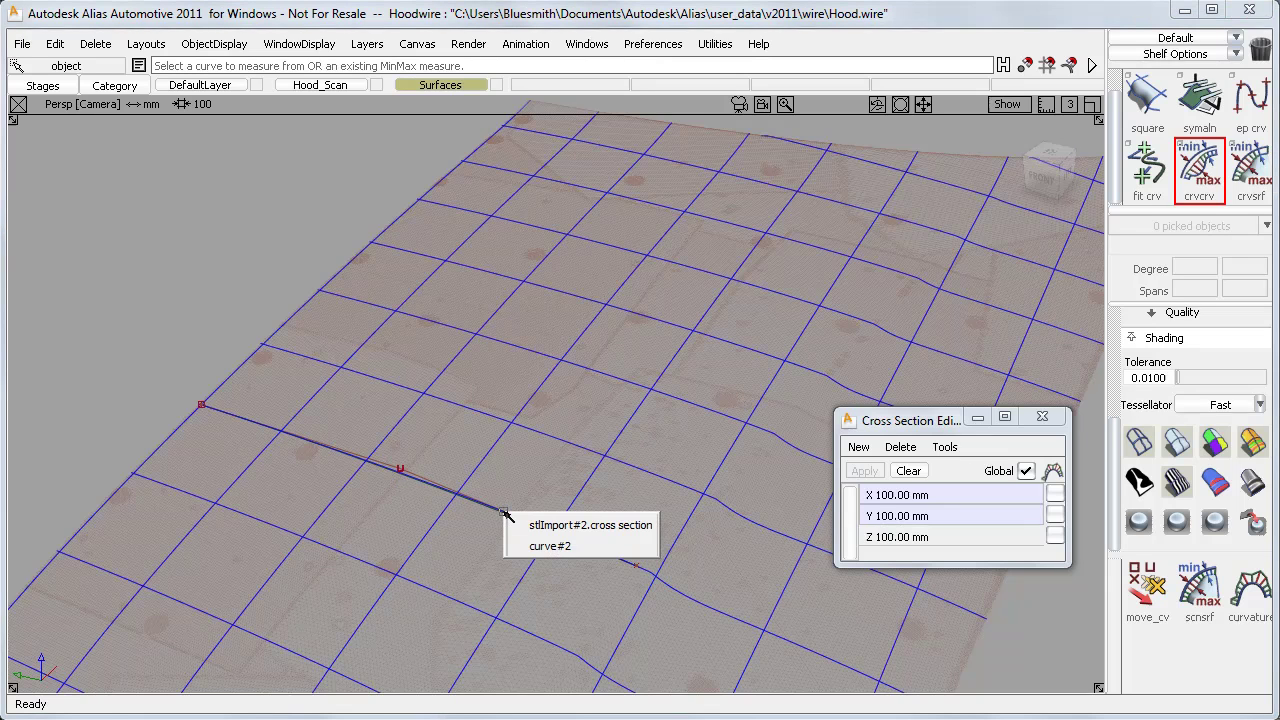
click(545, 546)
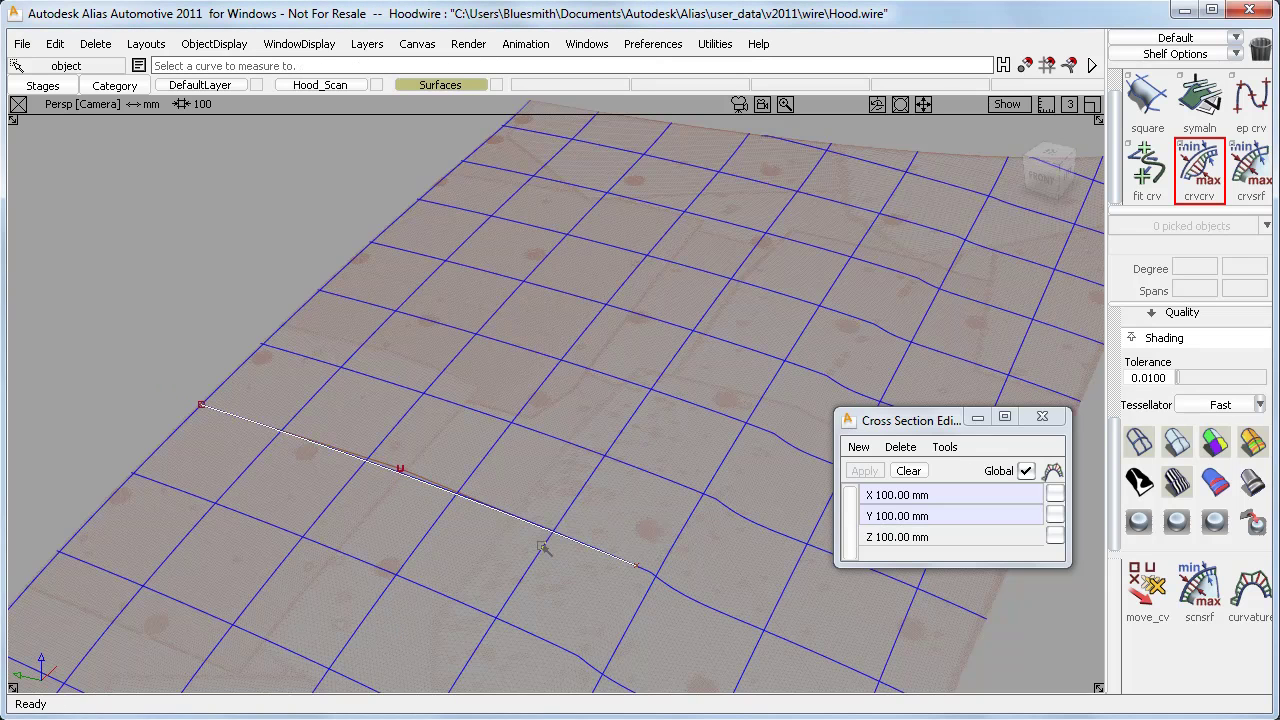
click(513, 520)
click(543, 527)
ctrl+shift+drag(417, 432, 415, 485)
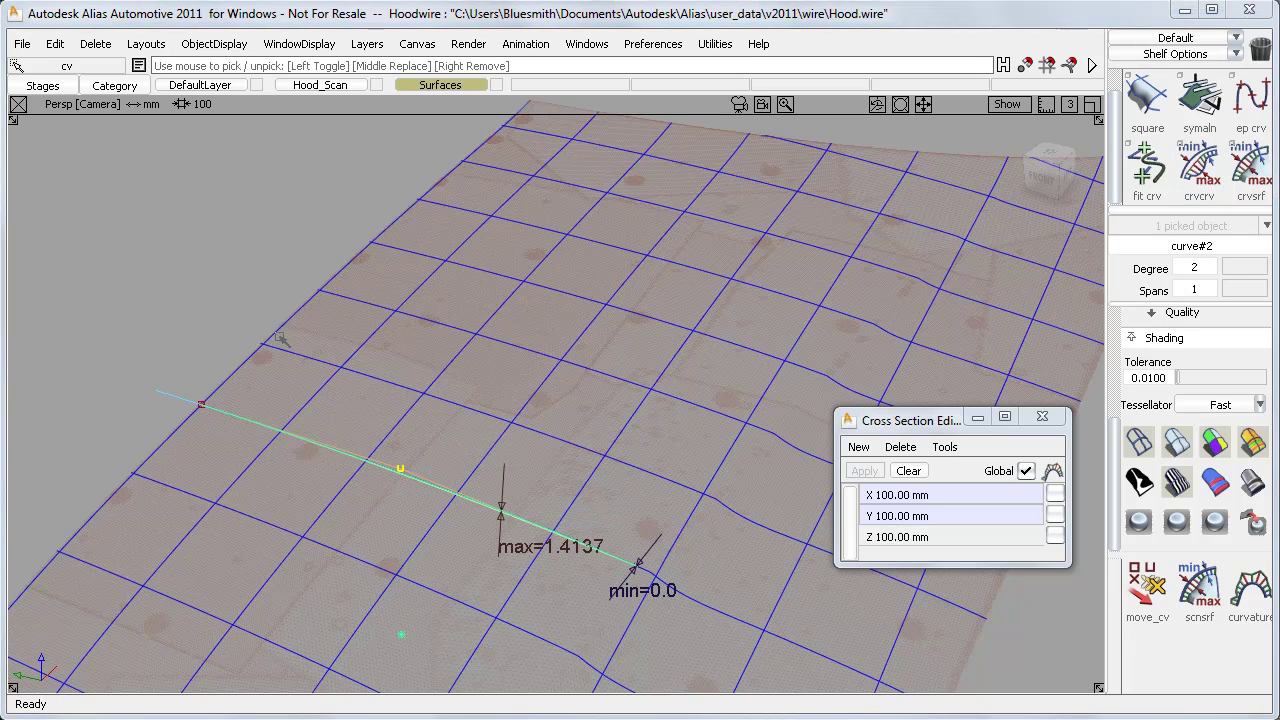
ctrl+shift+middle_drag(280, 335, 282, 293)
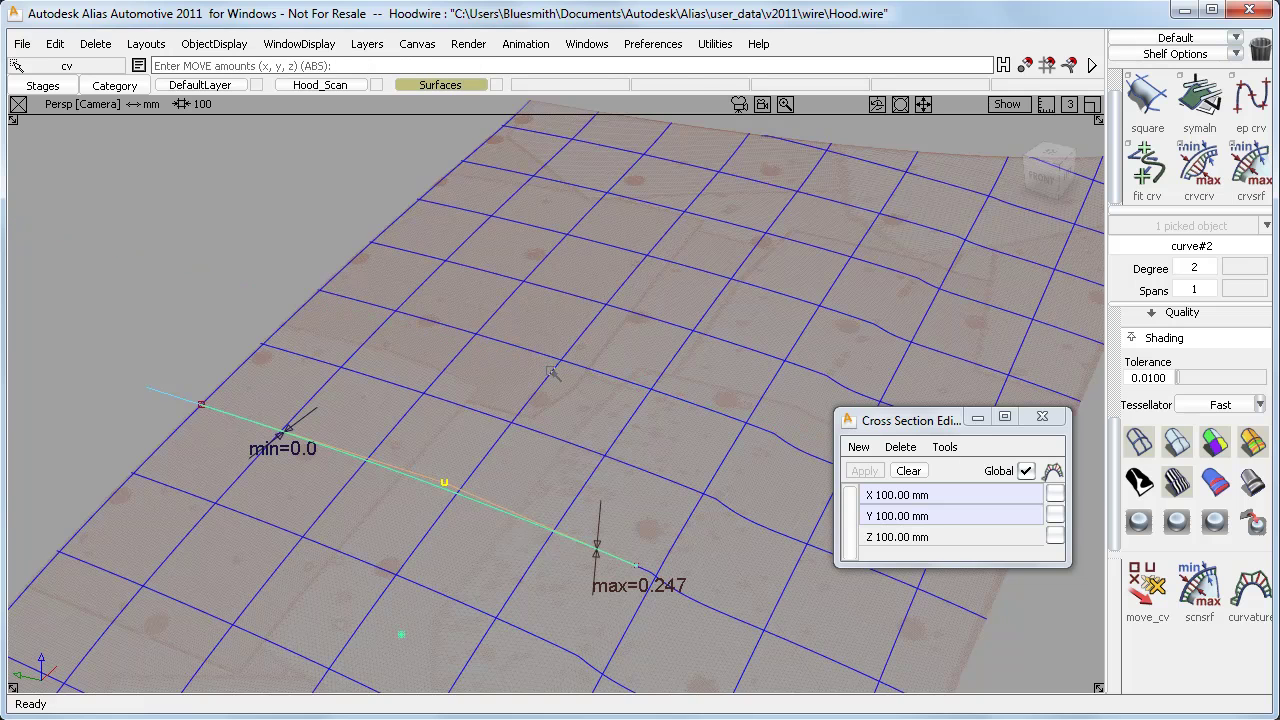
Delete curve#2 together with its construction history and deviation measurement.
alt+shift+right_drag(551, 371, 534, 374)
alt+shift+middle_drag(534, 374, 544, 379)
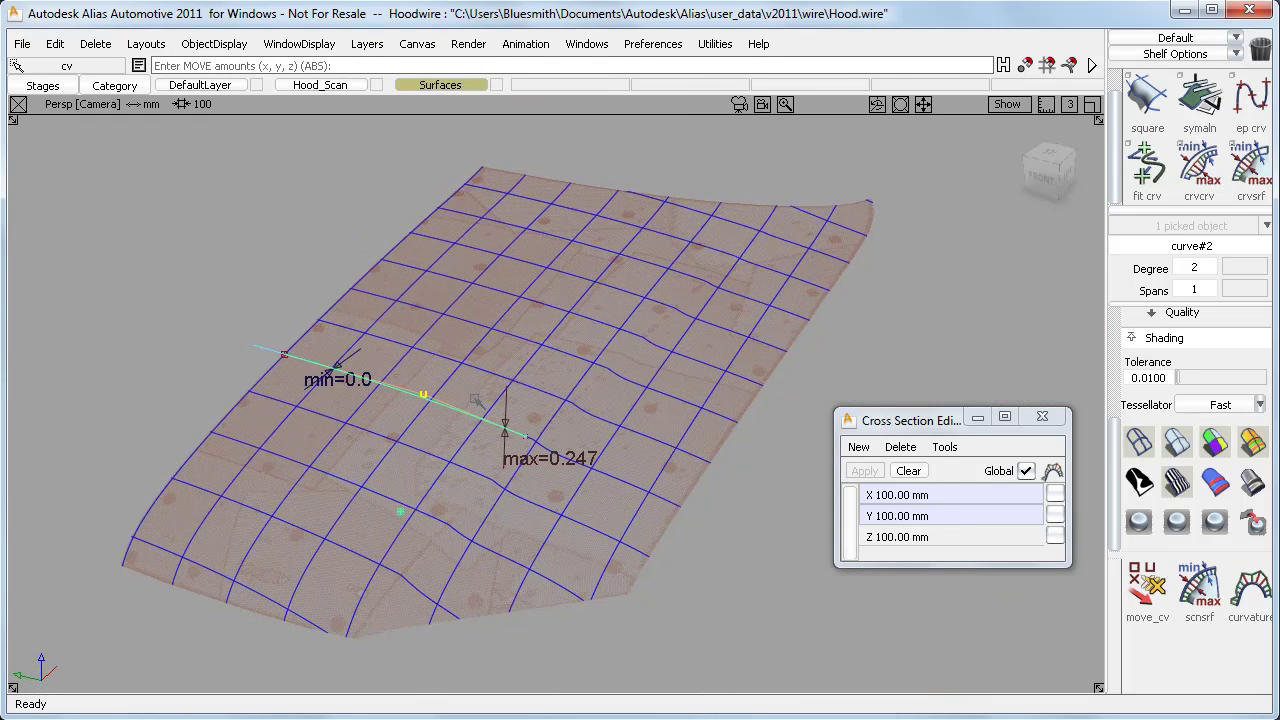
ctrl+shift+drag(476, 400, 476, 370)
click(468, 413)
key(Delete)
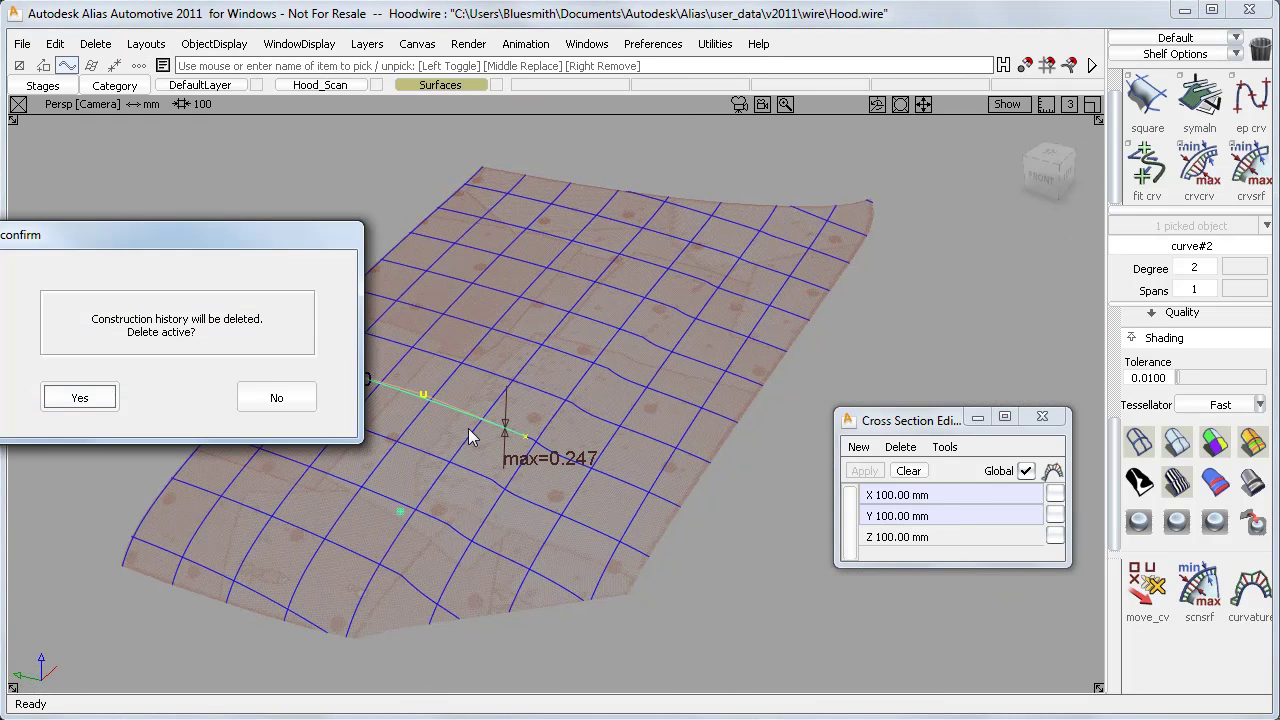
key(Return)
Build a square surface from four corner positions snapped to section ends around the hood's central area.
click(1147, 100)
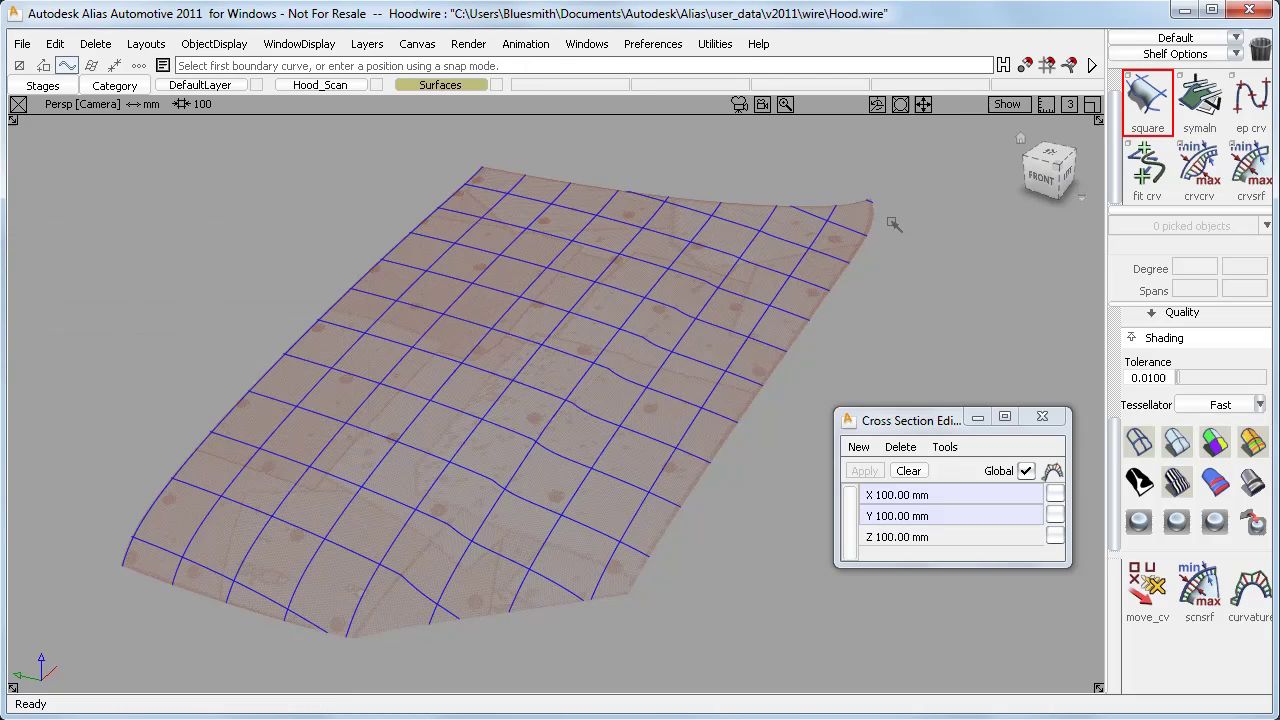
ctrl+alt+drag(318, 498, 123, 553)
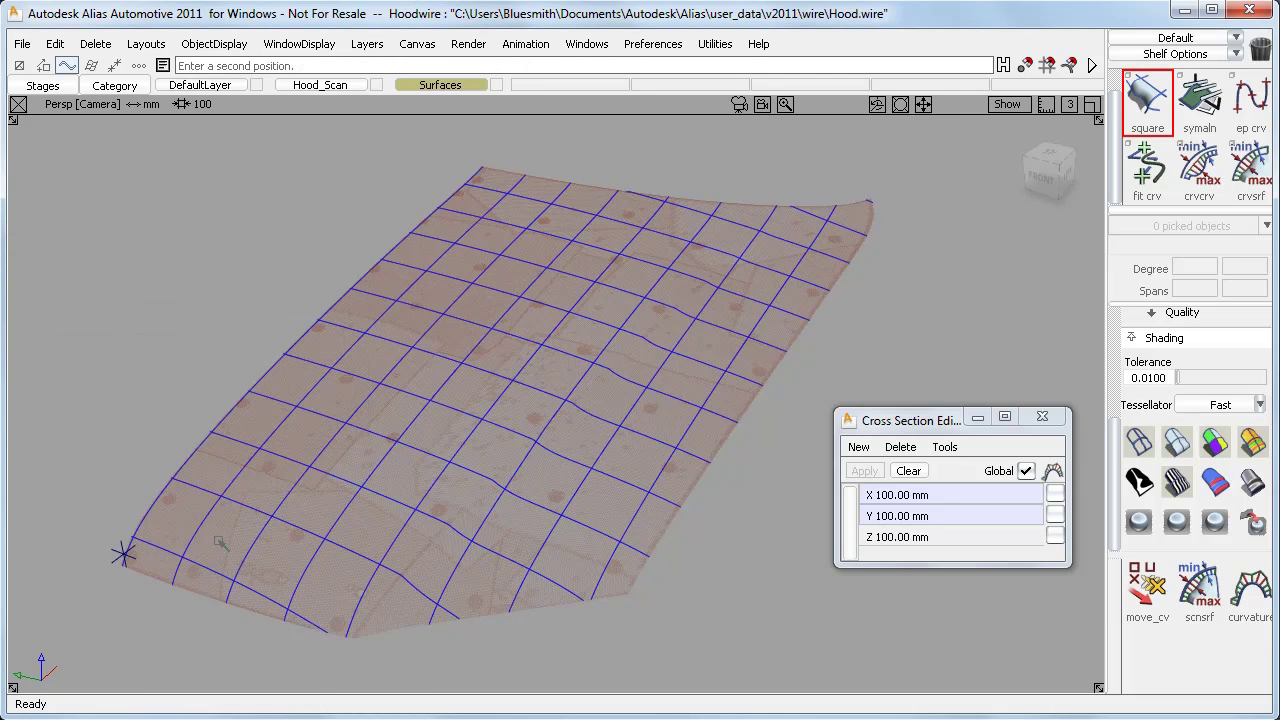
click(481, 166)
click(777, 205)
click(353, 636)
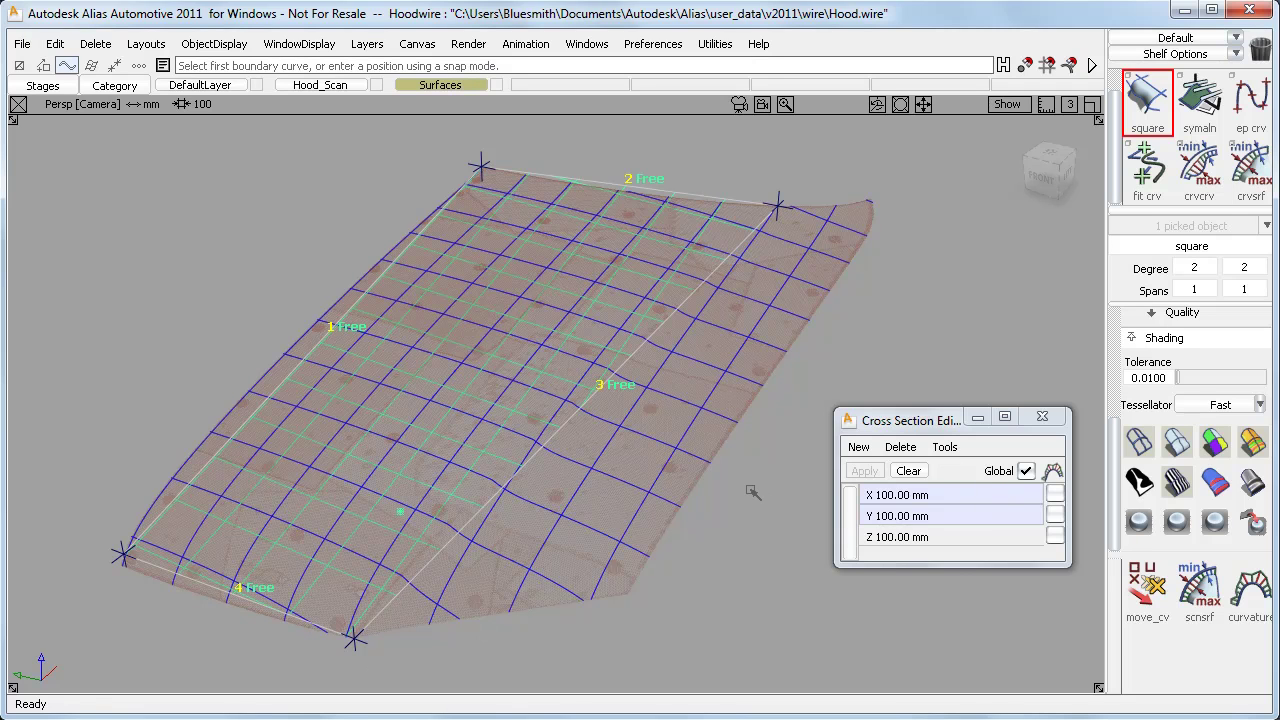
Move the square surface's middle crosswise hull to fit the scanned sections and align the surface symmetrically at the centreline.
ctrl+shift+drag(507, 350, 507, 382)
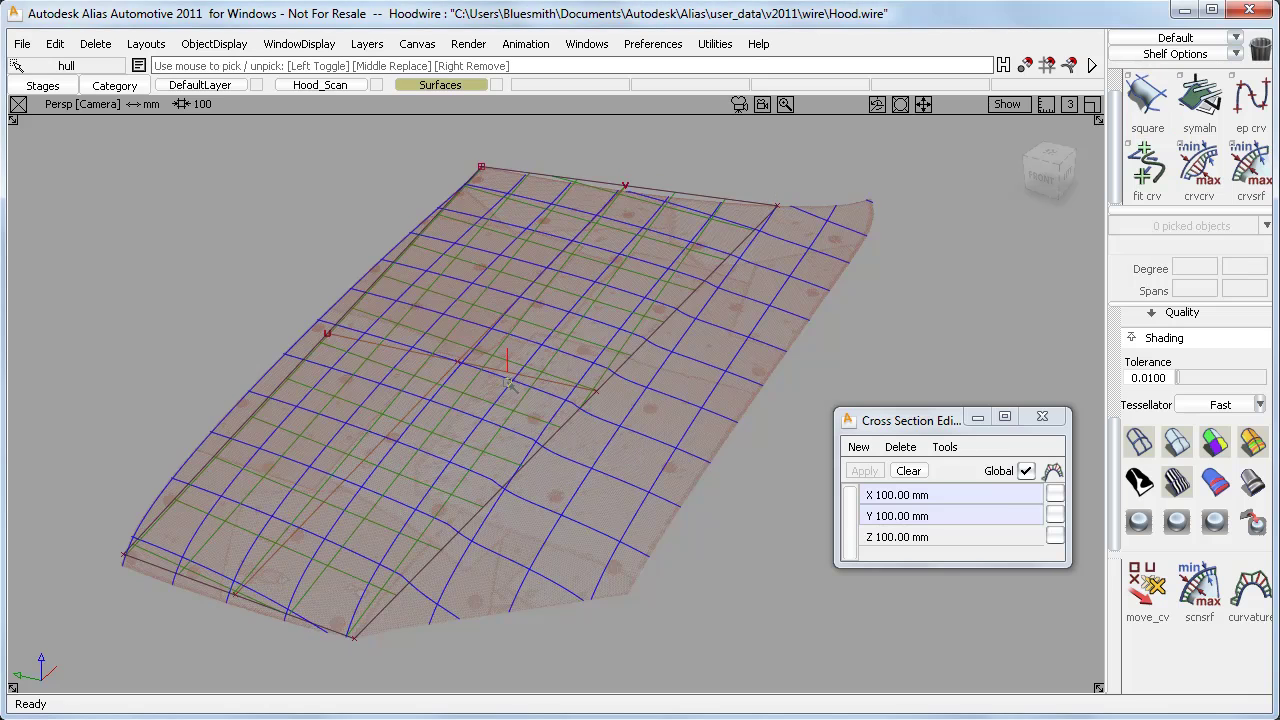
click(508, 382)
ctrl+shift+middle_drag(733, 541, 740, 497)
drag(764, 482, 645, 556)
click(1199, 100)
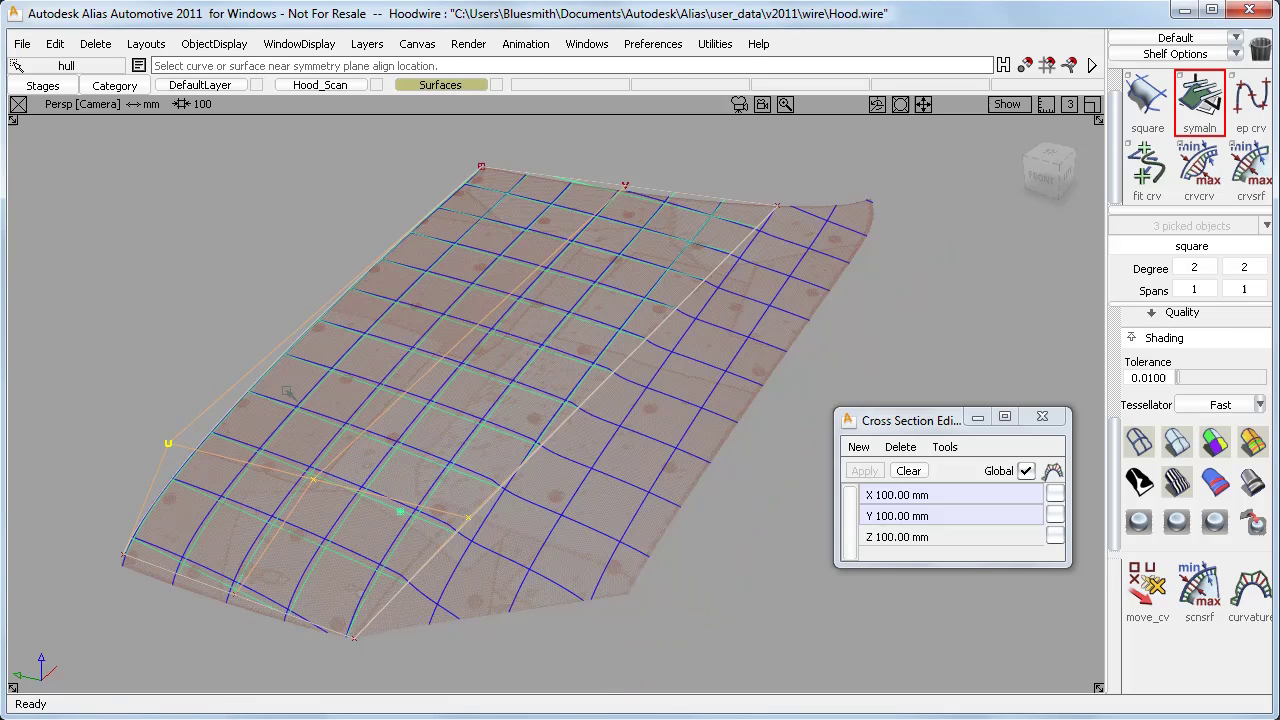
click(270, 375)
Deselect everything and hide the model geometry to compare the surface's sections with the scan's sections.
ctrl+shift+drag(251, 318, 254, 294)
alt+shift+drag(293, 445, 434, 400)
key(alt+m)
alt+shift+right_drag(443, 466, 473, 436)
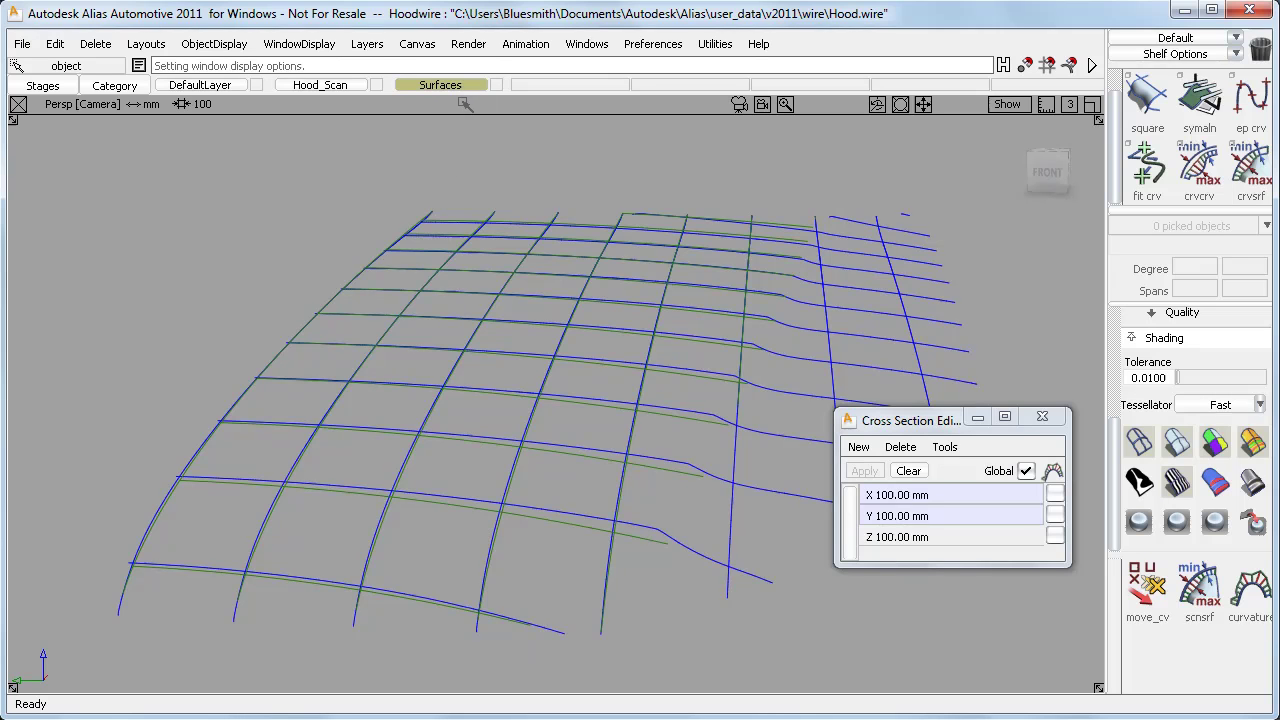
Set the Surfaces layer's colour to yellow and turn the model display back on.
click(498, 88)
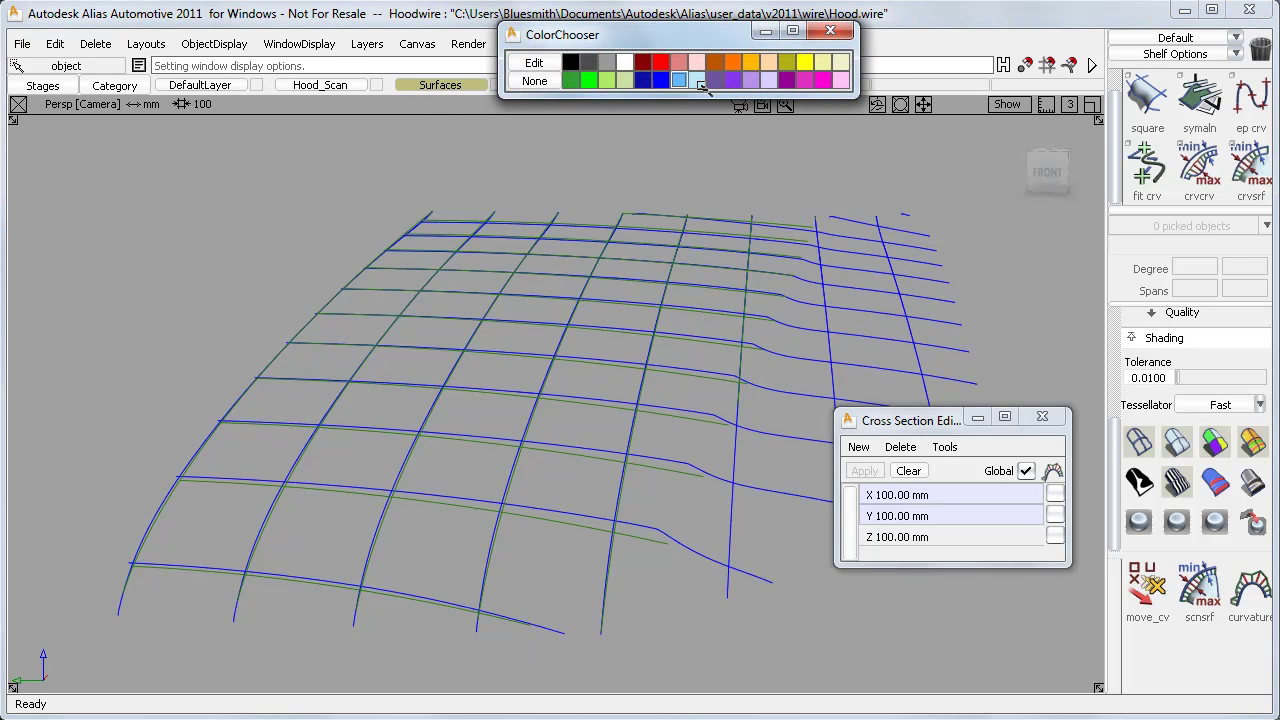
click(802, 67)
alt+shift+drag(615, 450, 557, 371)
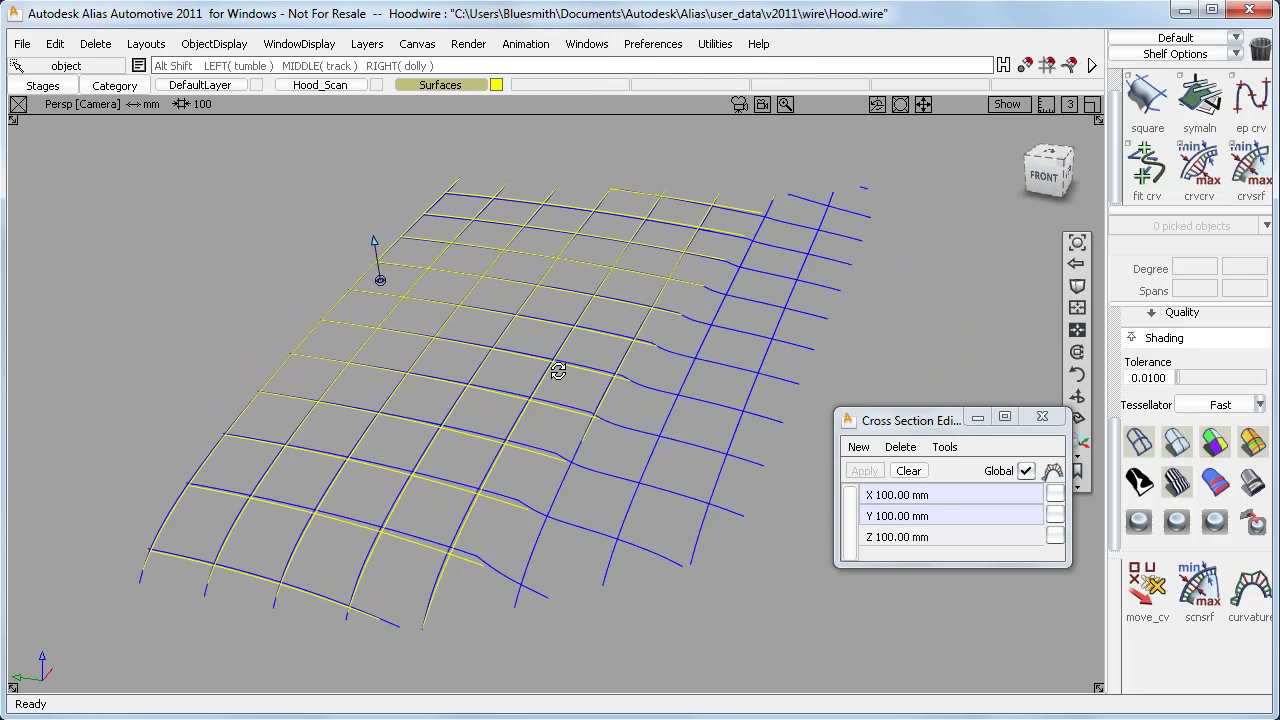
mouse_move(547, 327)
ctrl+shift+right_down()
mouse_move(549, 352)
mouse_move(544, 342)
ctrl+shift+right_up()
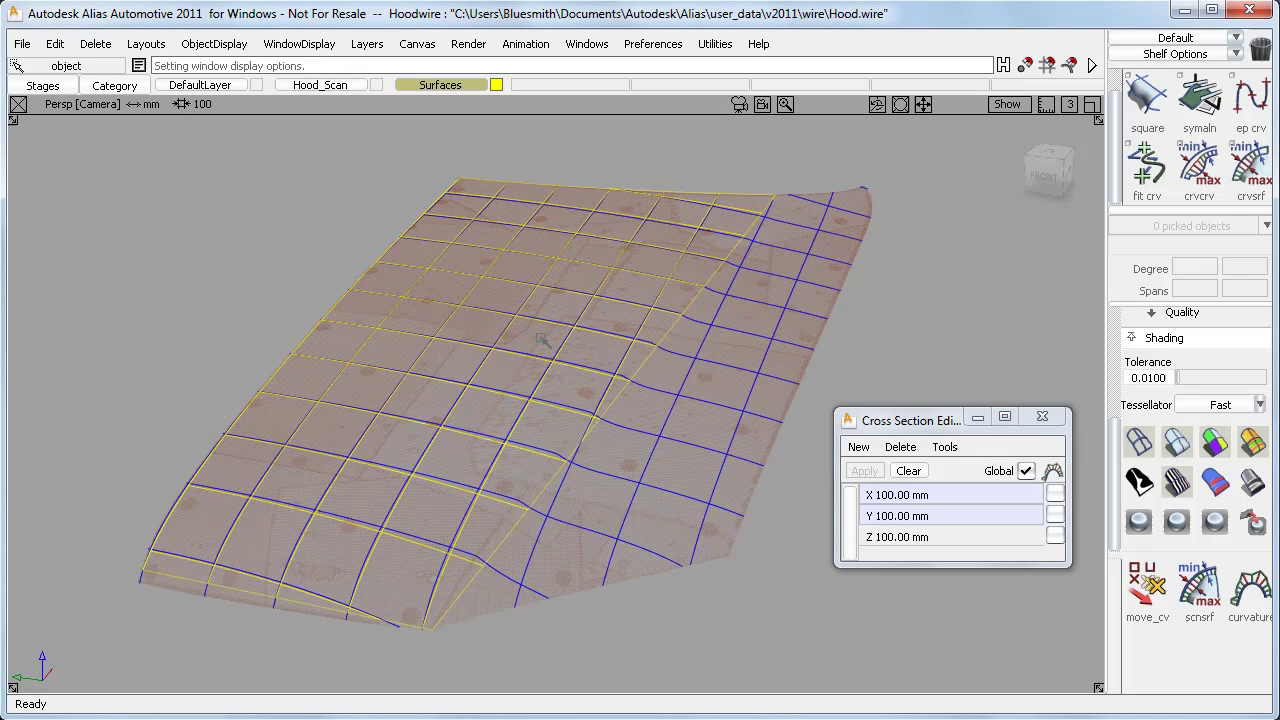
Hide the Surfaces layer and promote all the hood's X and Y sections with sorting, merging and a 0.1 mm tolerance.
right_drag(452, 87, 438, 130)
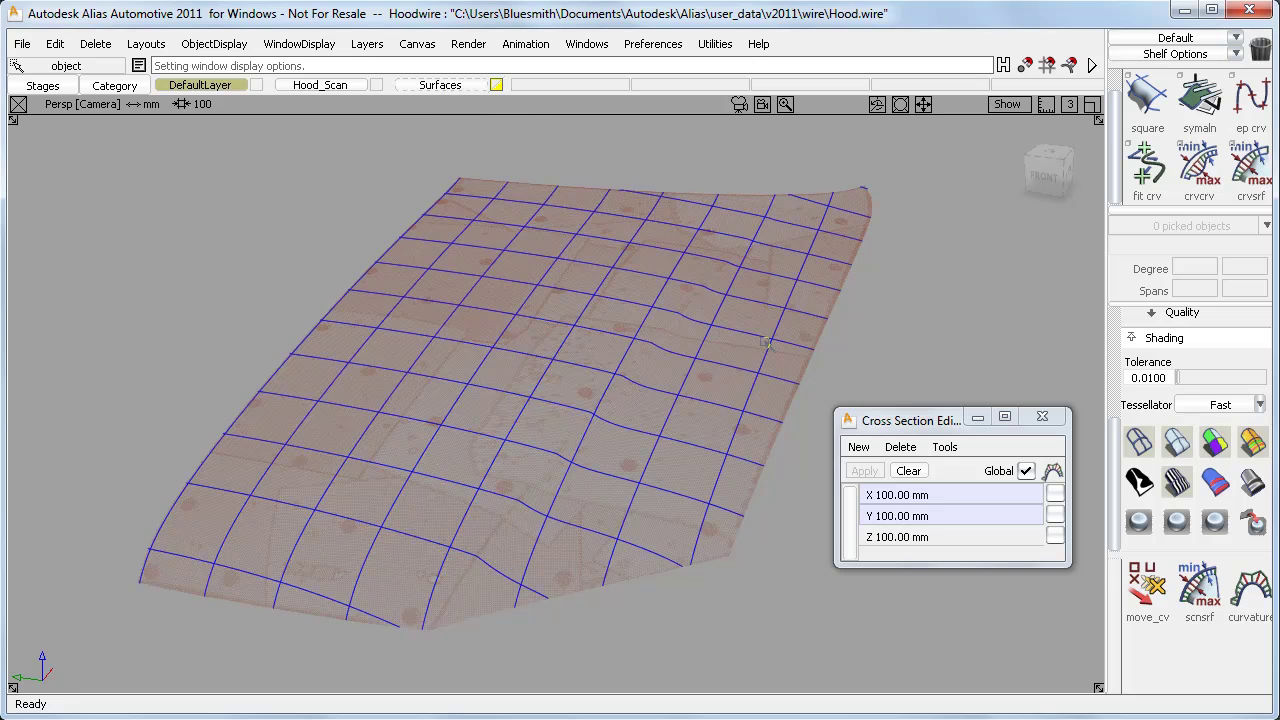
click(945, 447)
click(1001, 471)
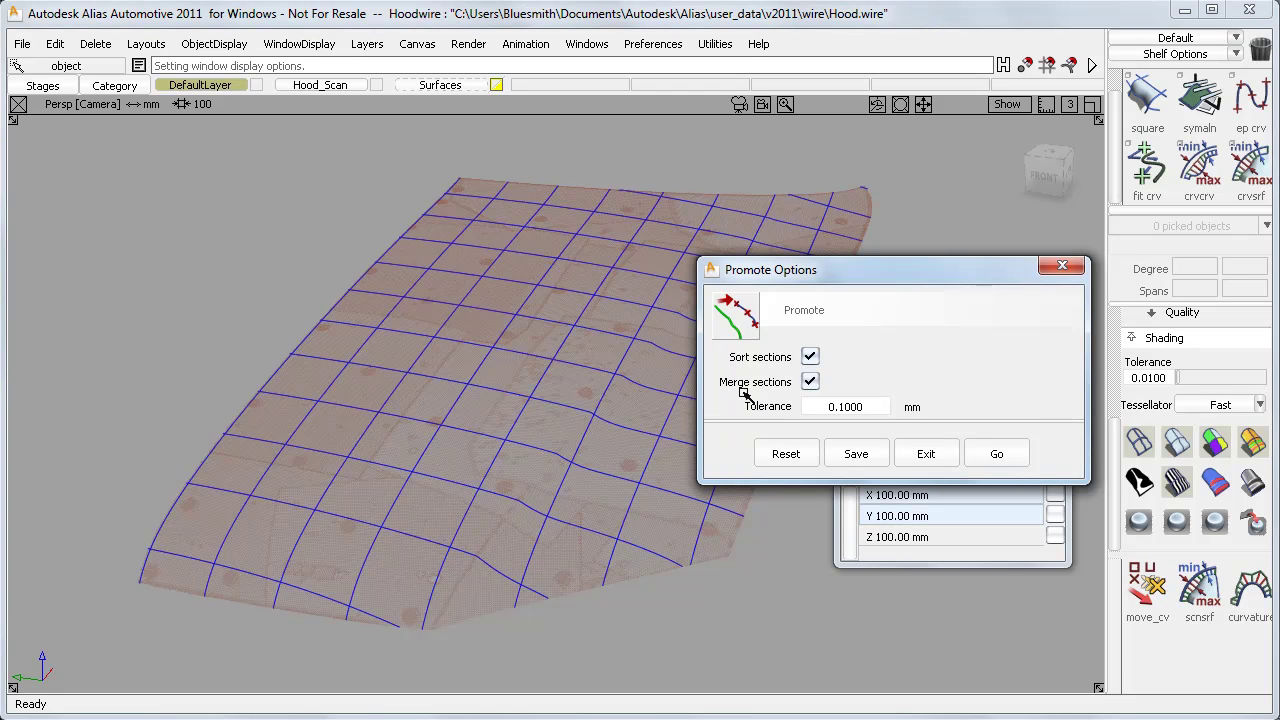
click(997, 455)
drag(127, 617, 884, 180)
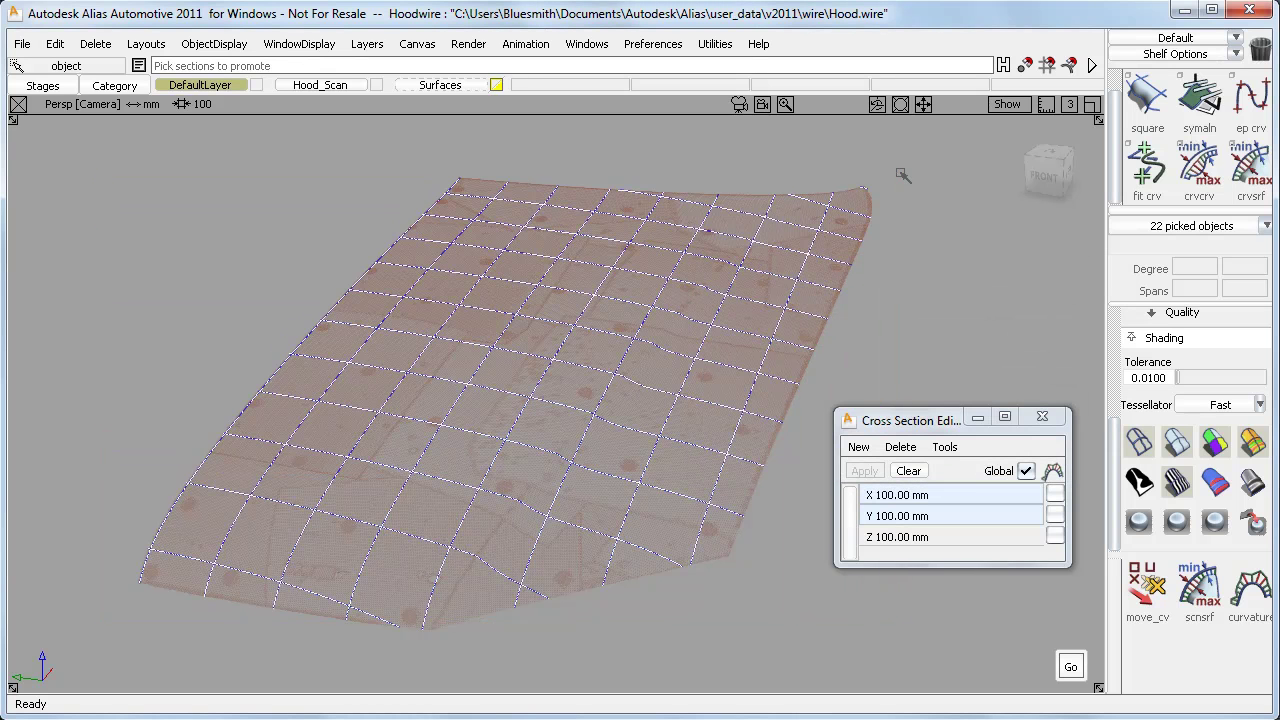
click(1066, 667)
Hide the Hood_Scan layer and pick all the promoted curves on the X_sections and Y_sections layers.
right_click(320, 86)
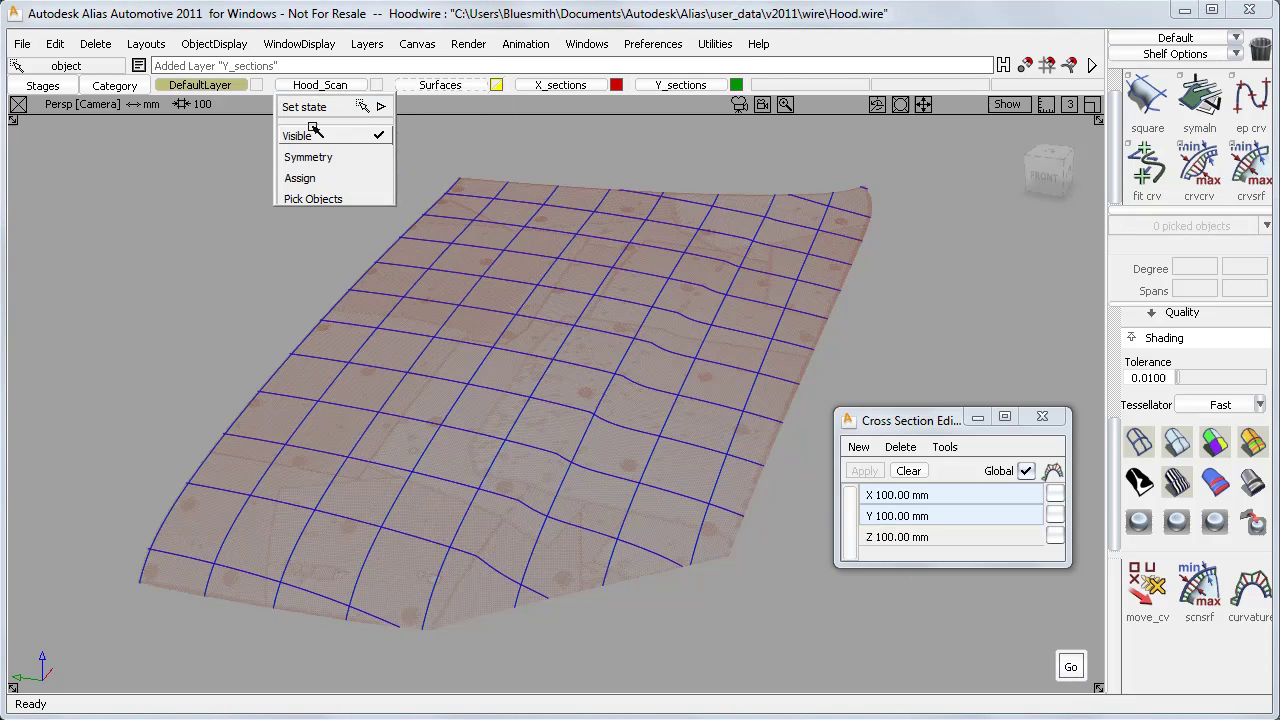
click(316, 134)
right_click(588, 88)
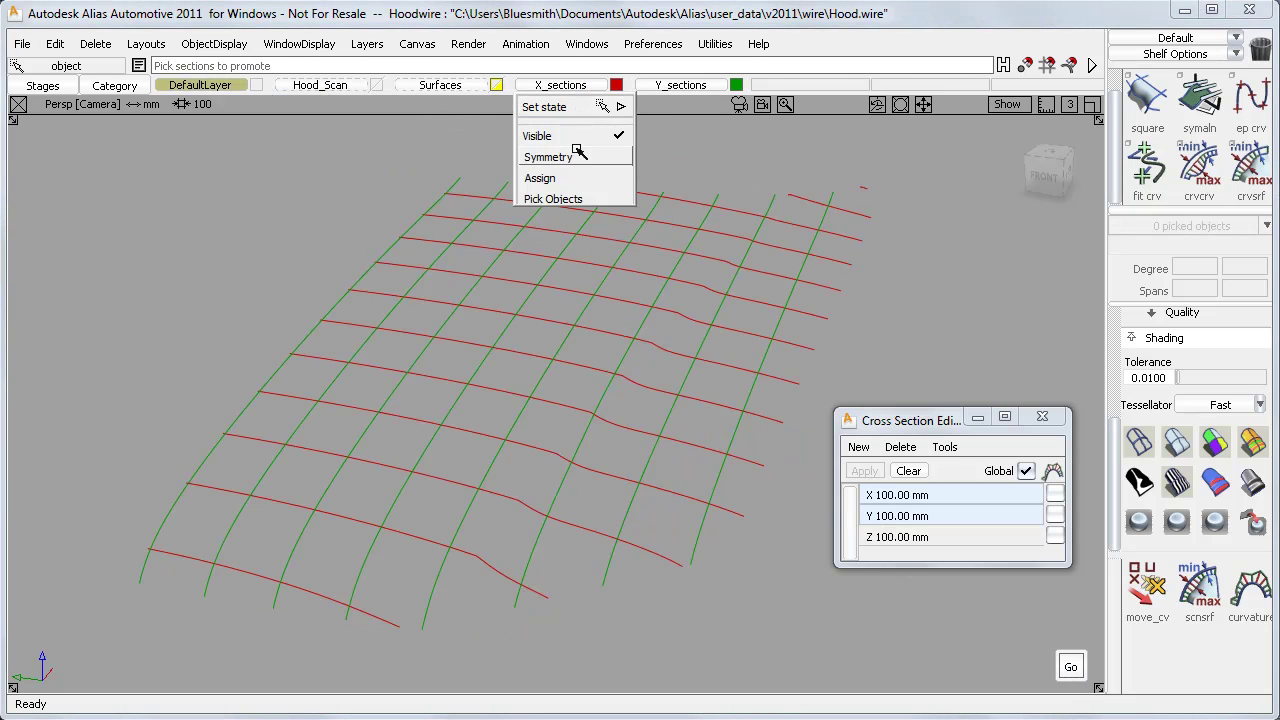
click(572, 196)
right_click(678, 88)
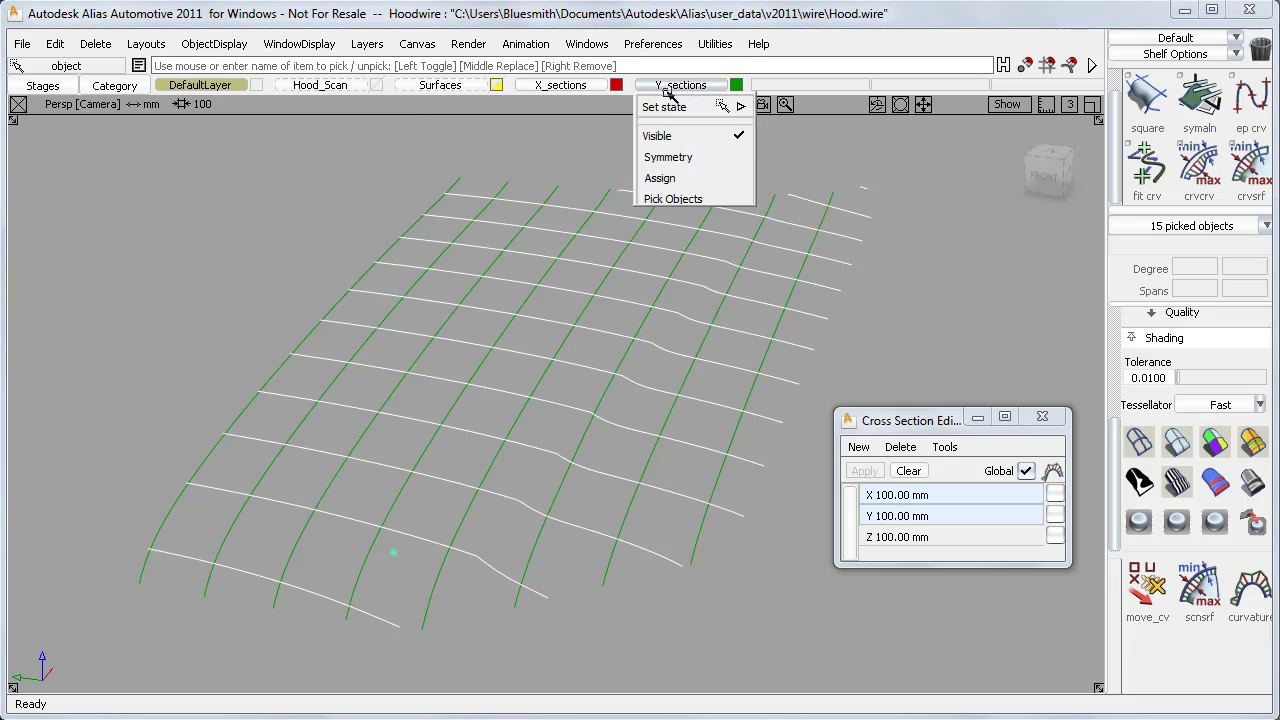
click(670, 195)
Clear the selection, pick a single X section curve to check its degree and spans, and deselect it.
ctrl+shift+drag(663, 181, 568, 149)
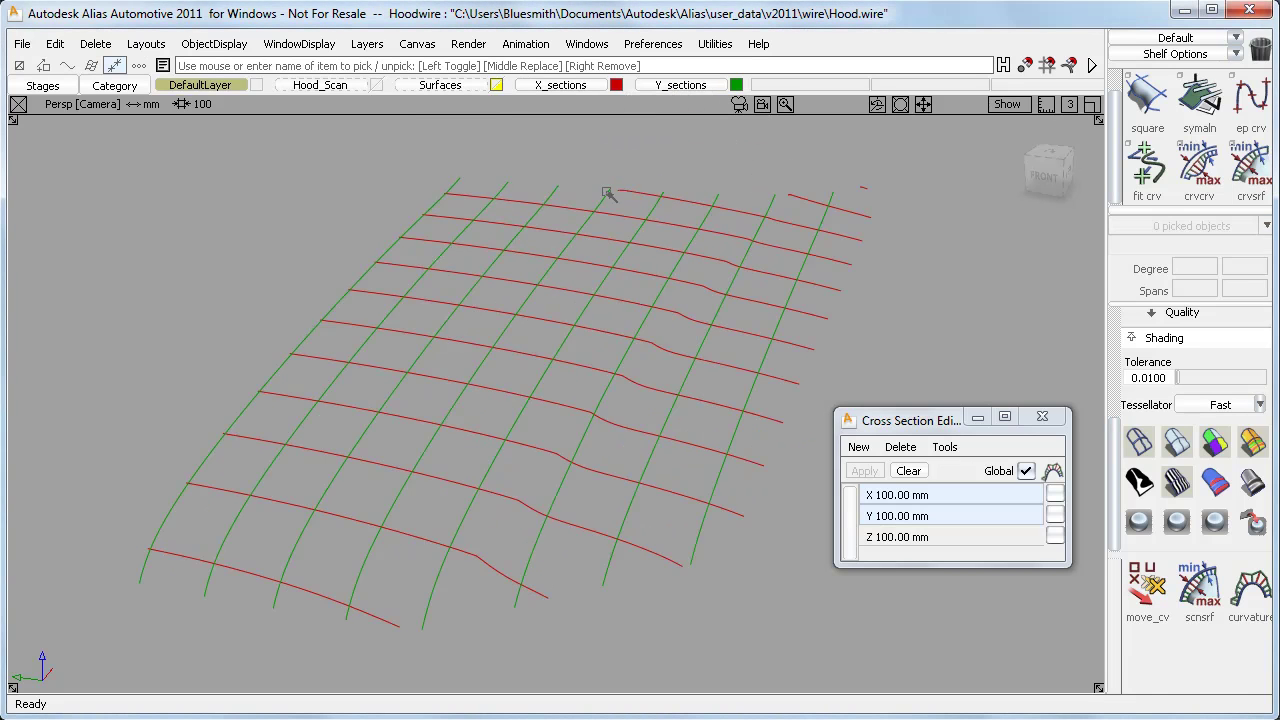
click(542, 259)
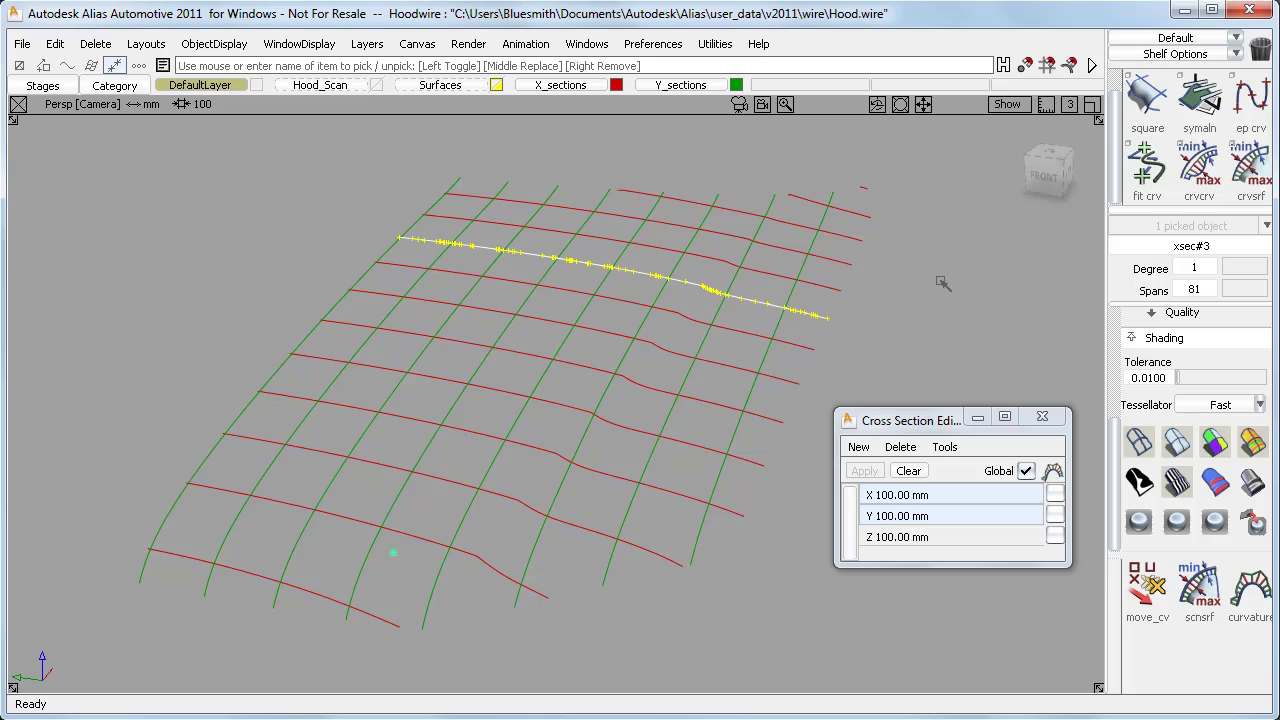
ctrl+shift+drag(917, 269, 915, 228)
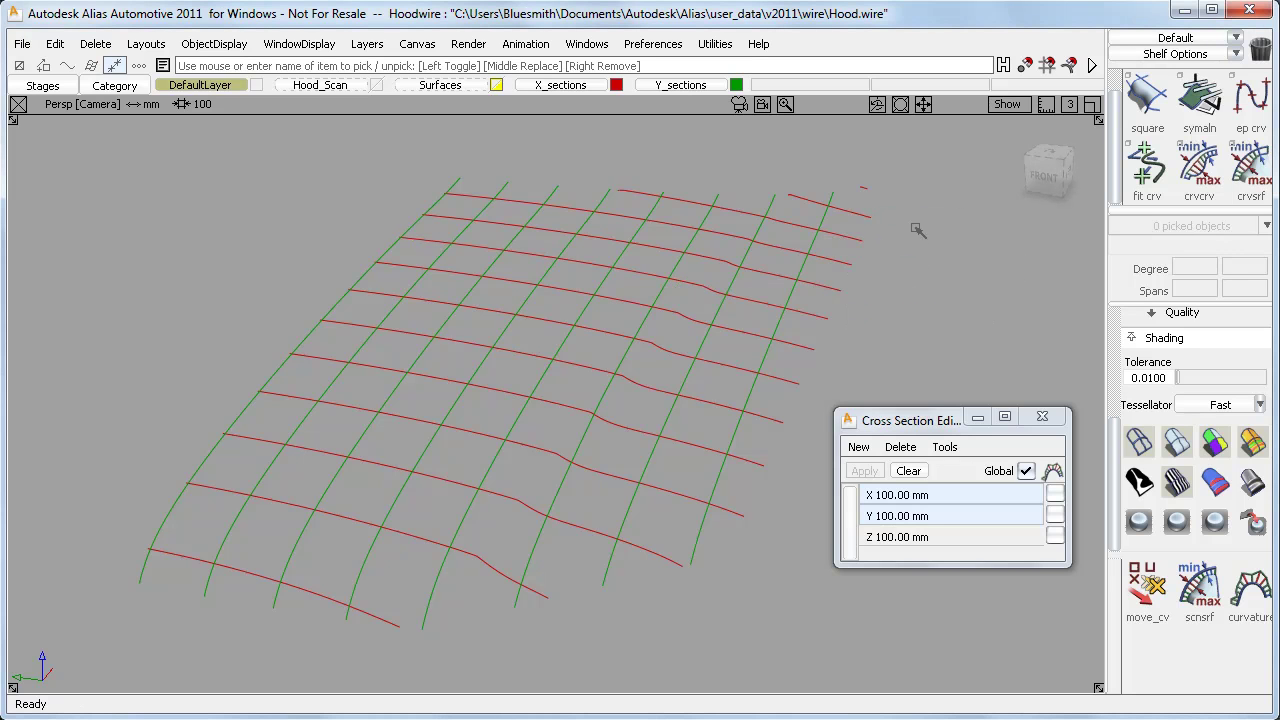
Hide the Y_sections and X_sections layers and make the Hood_Scan layer visible again.
drag(680, 84, 664, 131)
drag(569, 85, 560, 128)
right_drag(562, 130, 562, 130)
right_drag(320, 86, 331, 134)
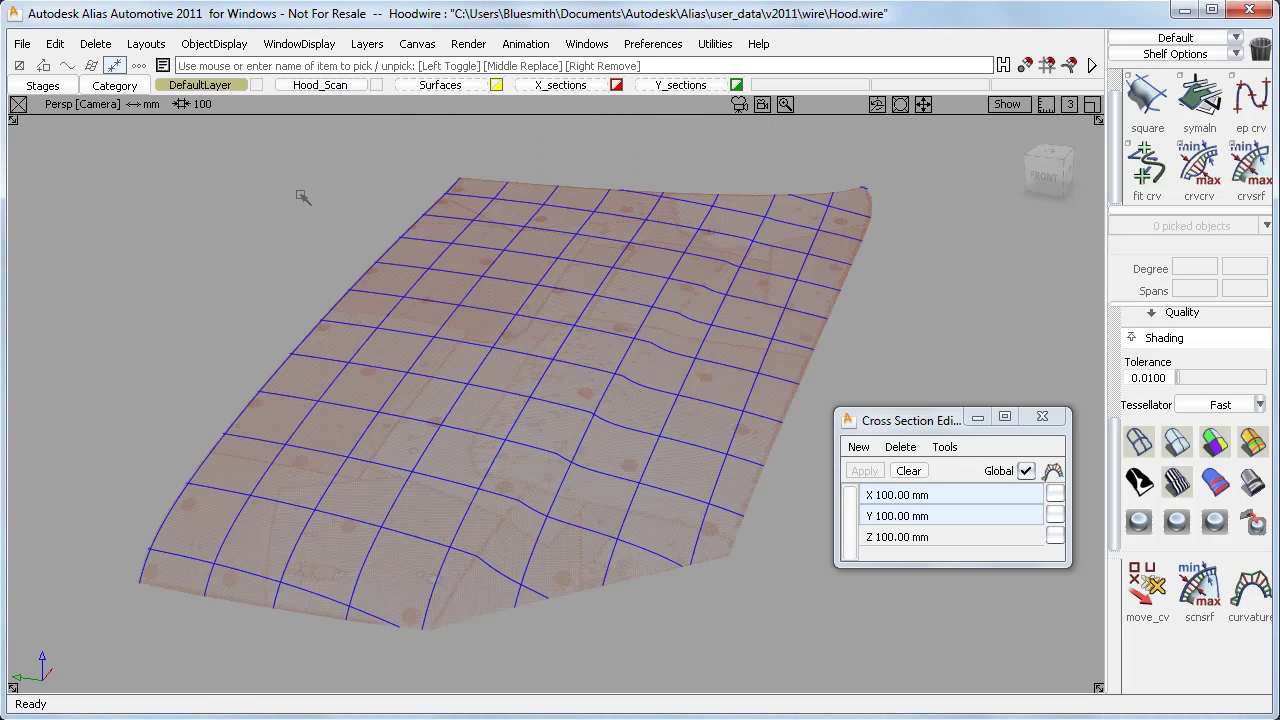
Switch to the A_Pillarwire stage.
click(58, 88)
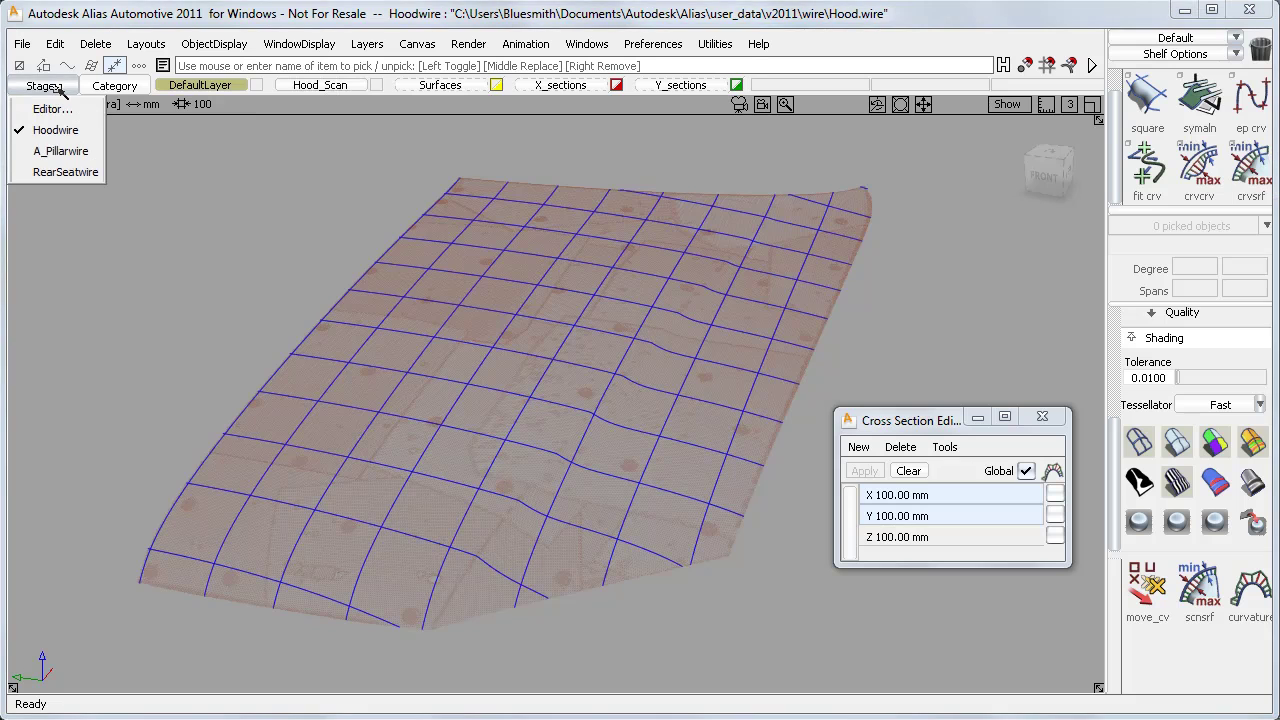
click(60, 150)
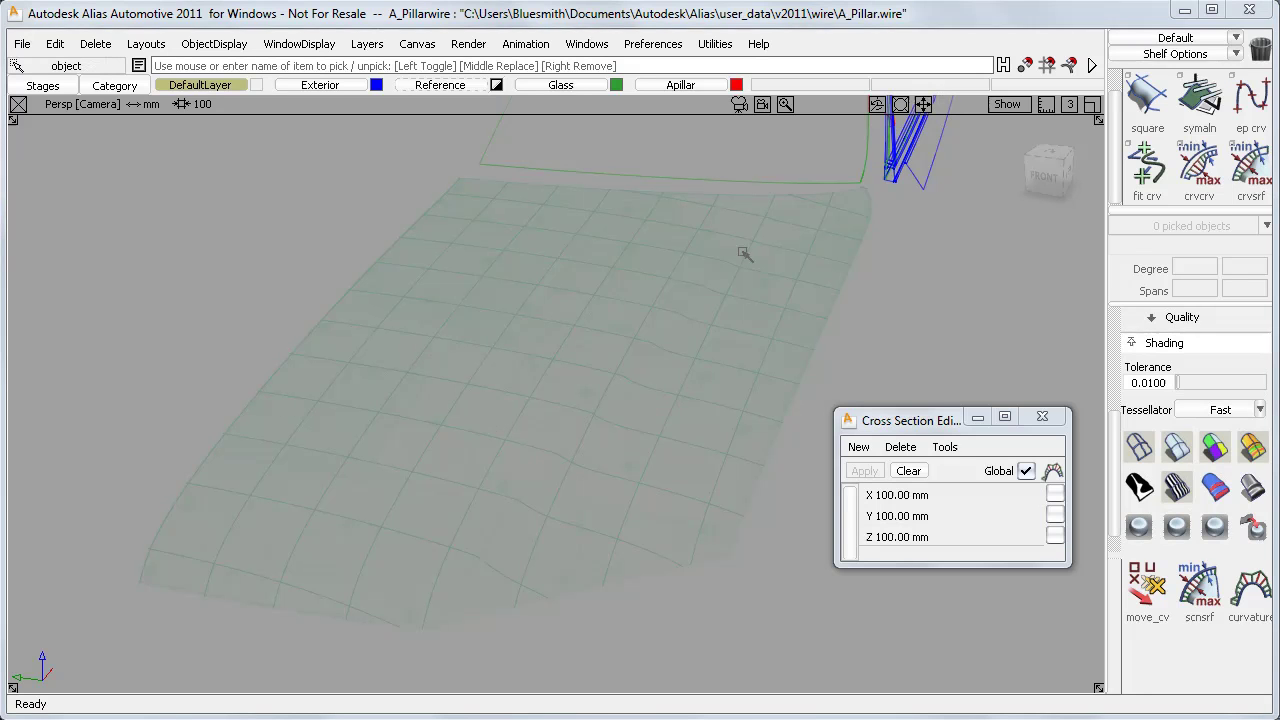
alt+shift+drag(949, 232, 688, 620)
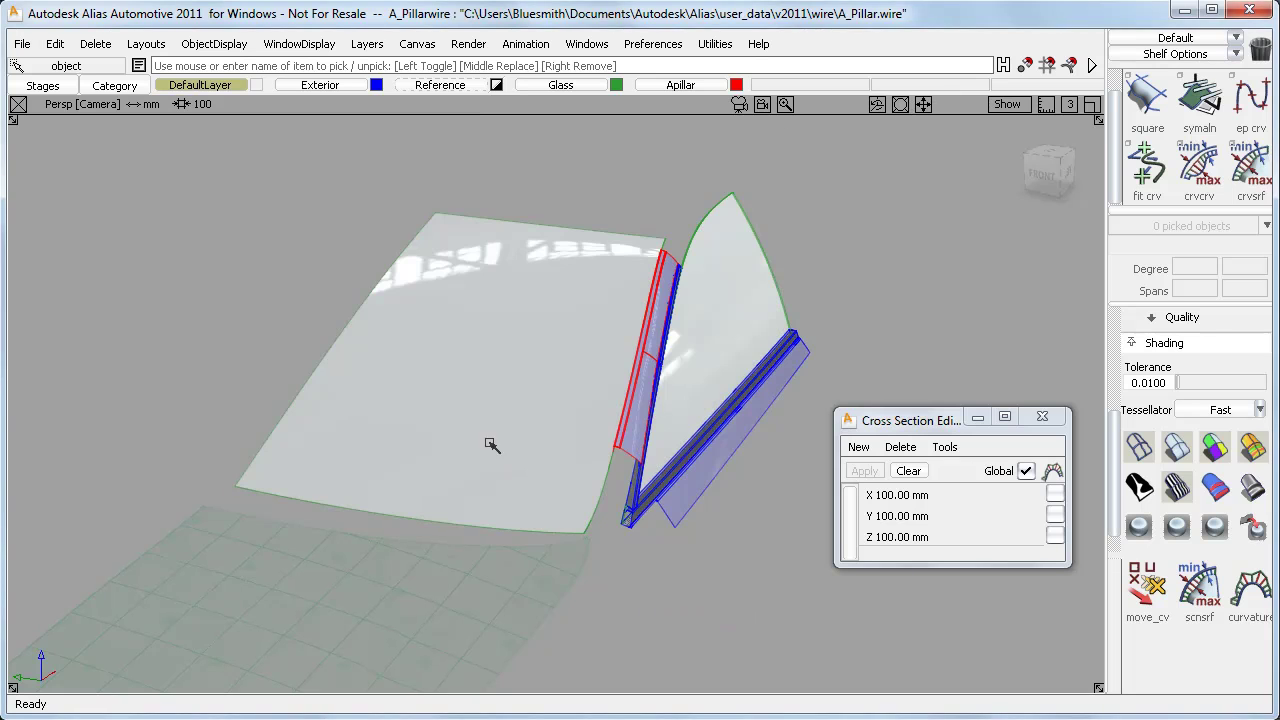
click(330, 355)
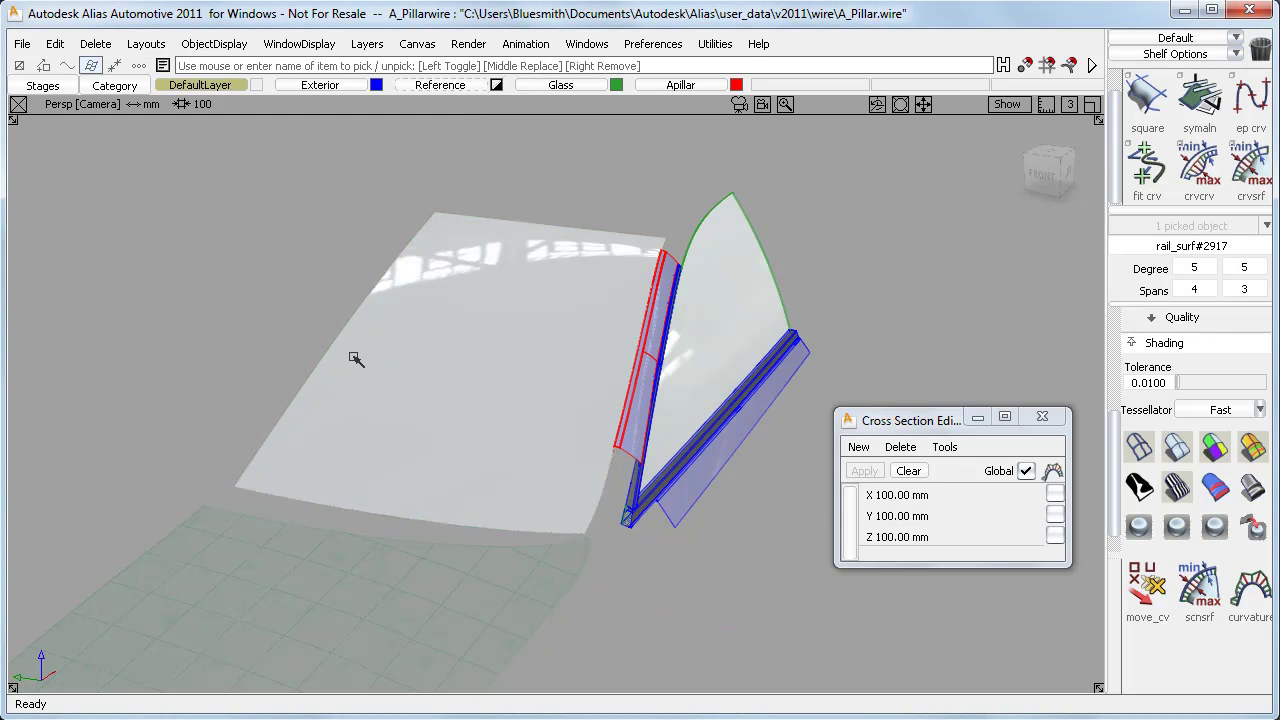
ctrl+shift+drag(355, 354, 362, 329)
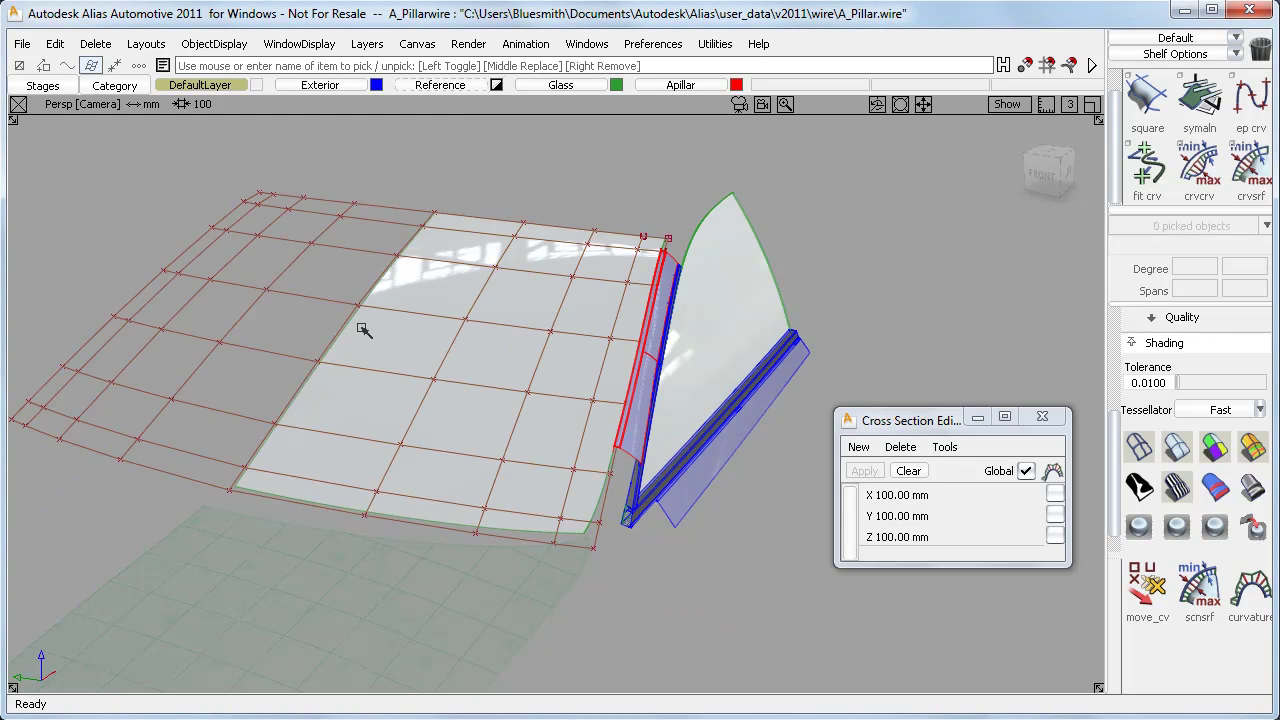
key(ctrl+z)
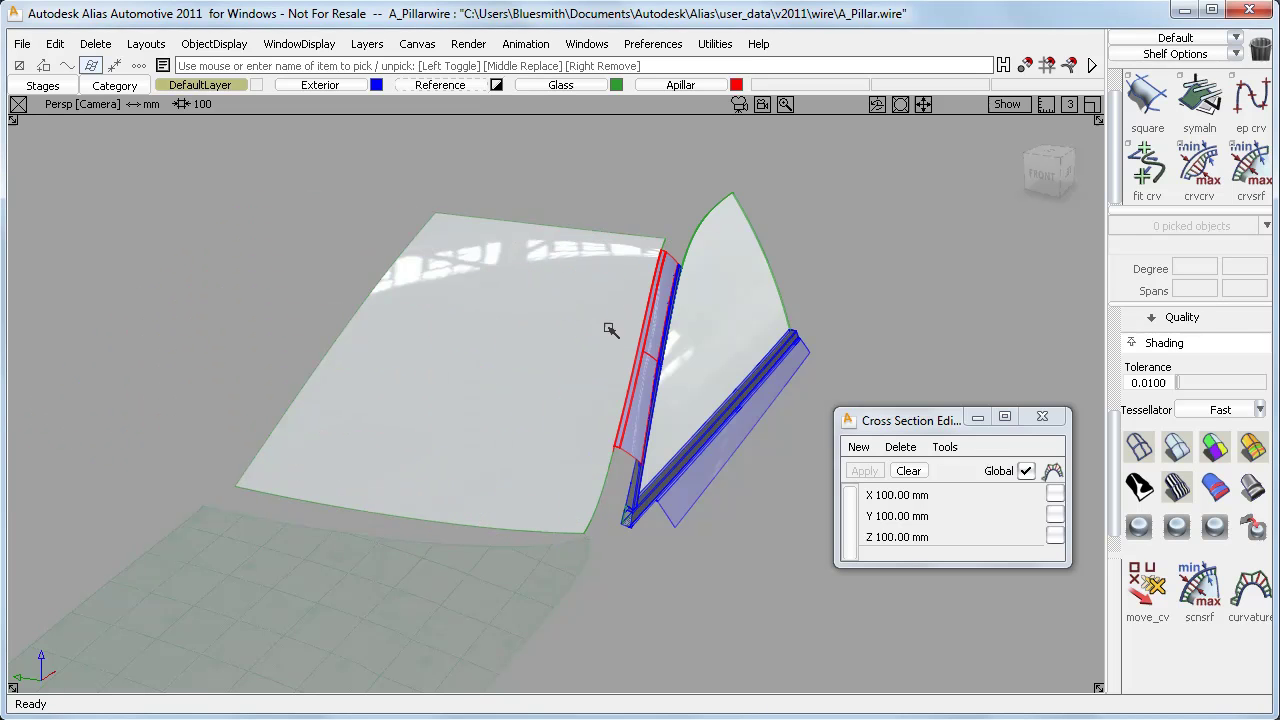
Turn off the surface shading so the A-pillar and side glass display as wireframe.
alt+shift+click(719, 326)
alt+shift+right_drag(822, 264, 843, 258)
alt+shift+drag(843, 258, 857, 265)
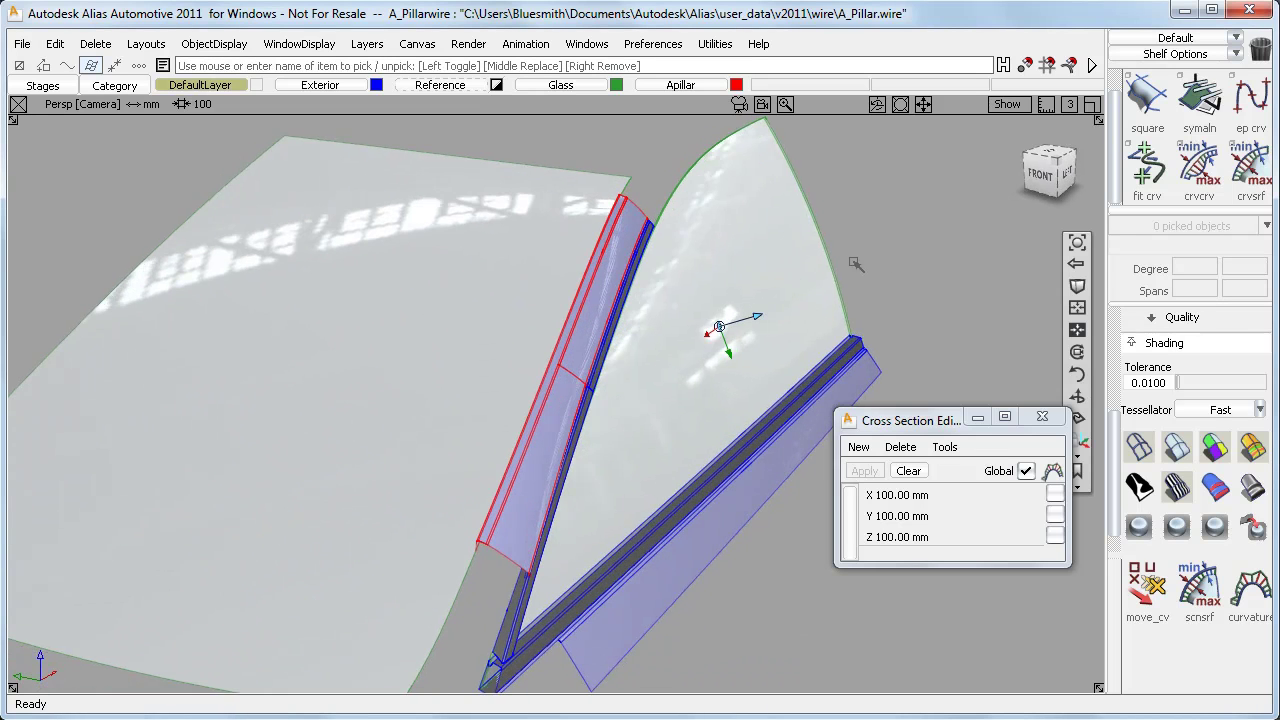
alt+shift+middle_drag(886, 267, 725, 284)
ctrl+shift+right_drag(763, 276, 810, 280)
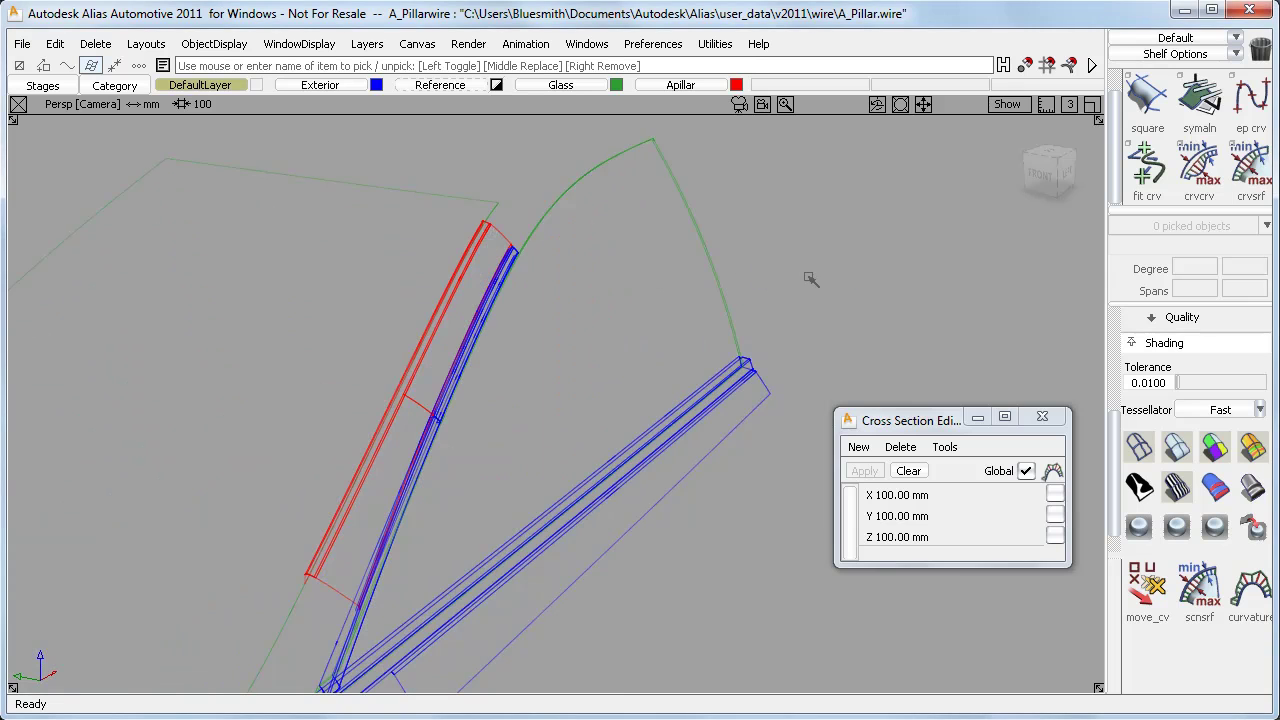
Turn off global sectioning, pick the outer side glass surface and show its 100 mm X sections with curvature combs.
click(1026, 471)
ctrl+shift+drag(805, 254, 780, 272)
click(655, 300)
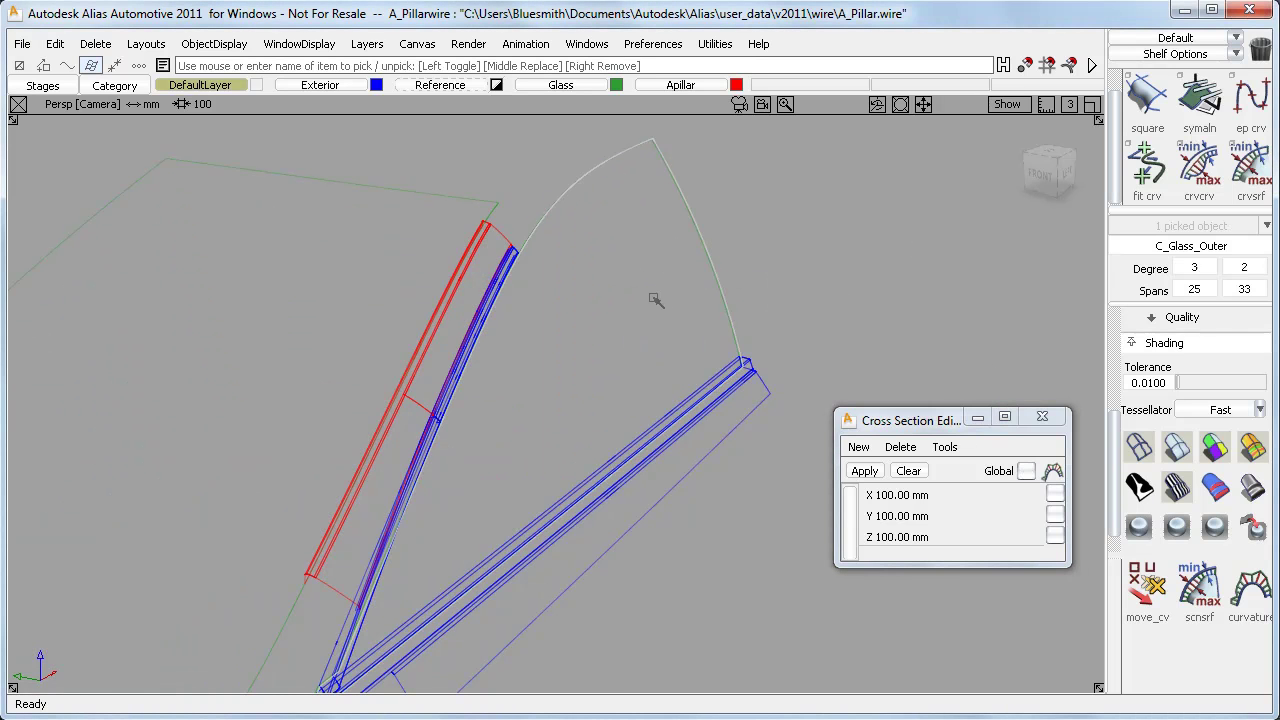
click(893, 496)
click(1055, 494)
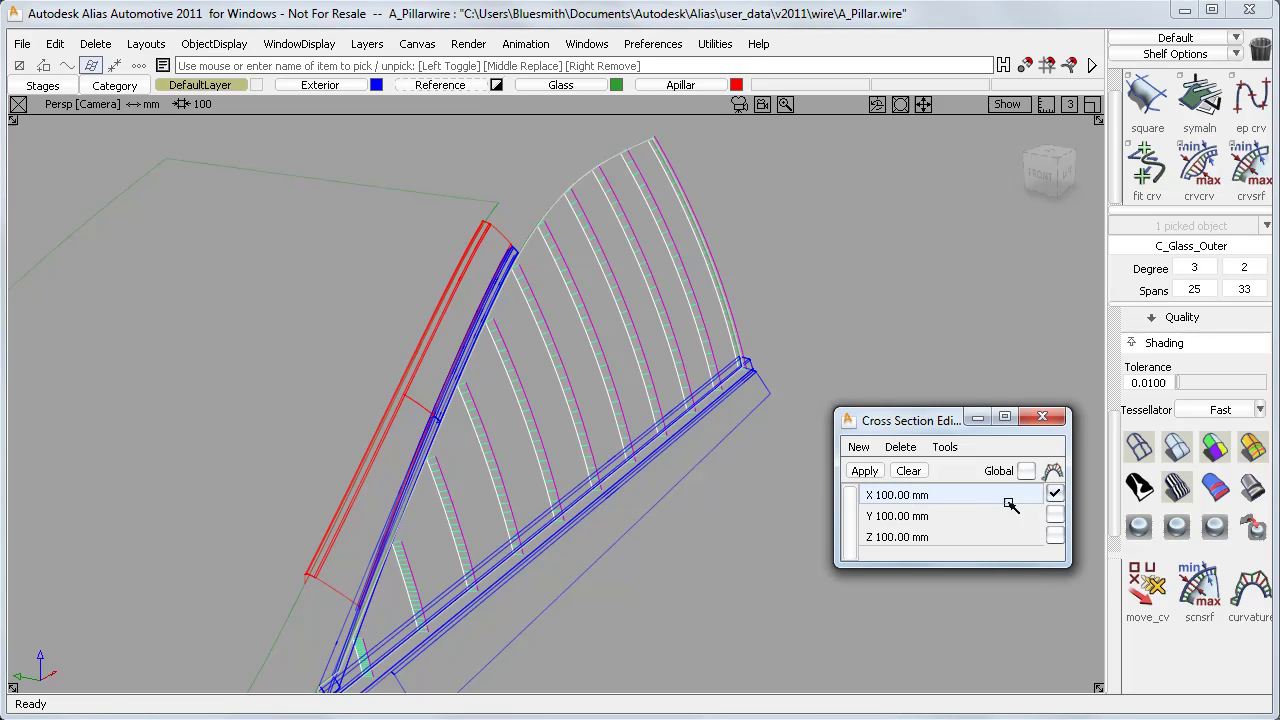
Adjust the curvature comb scale of the outer side glass X sections to 6.9919.
click(1257, 596)
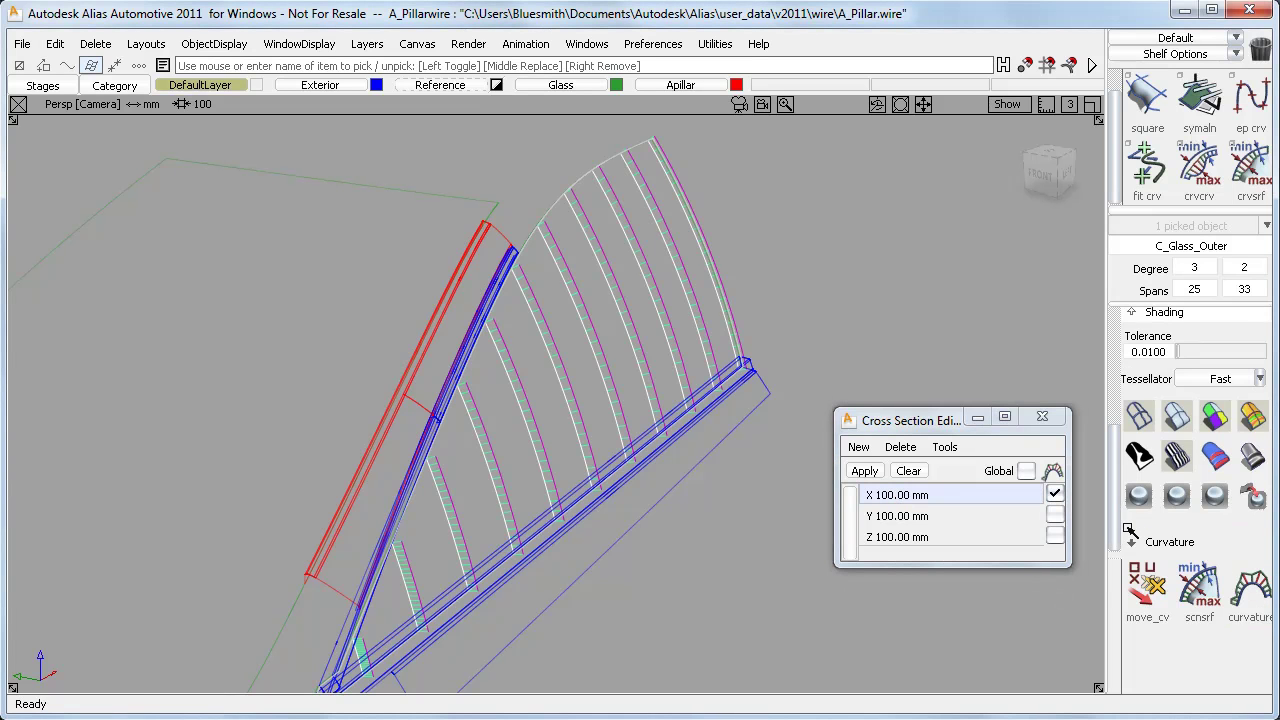
scroll(1125, 535, down, 3)
drag(1216, 420, 1245, 412)
double_click(996, 493)
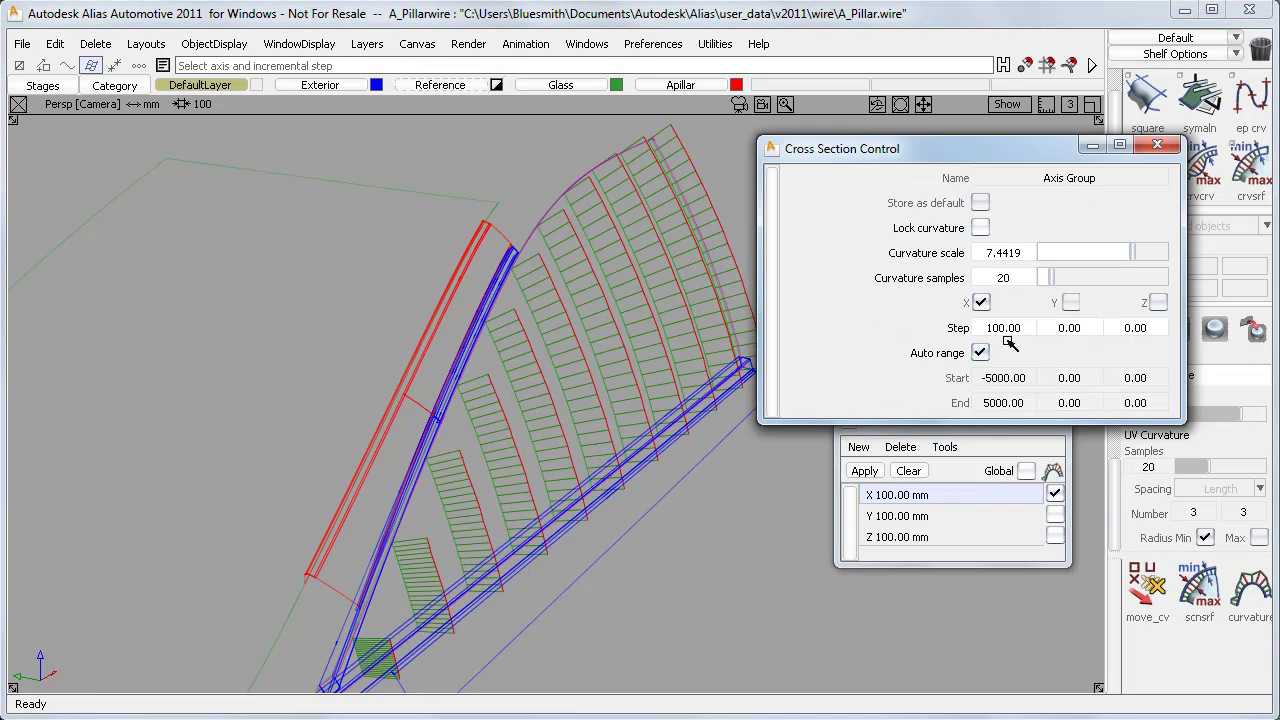
drag(1137, 251, 1126, 251)
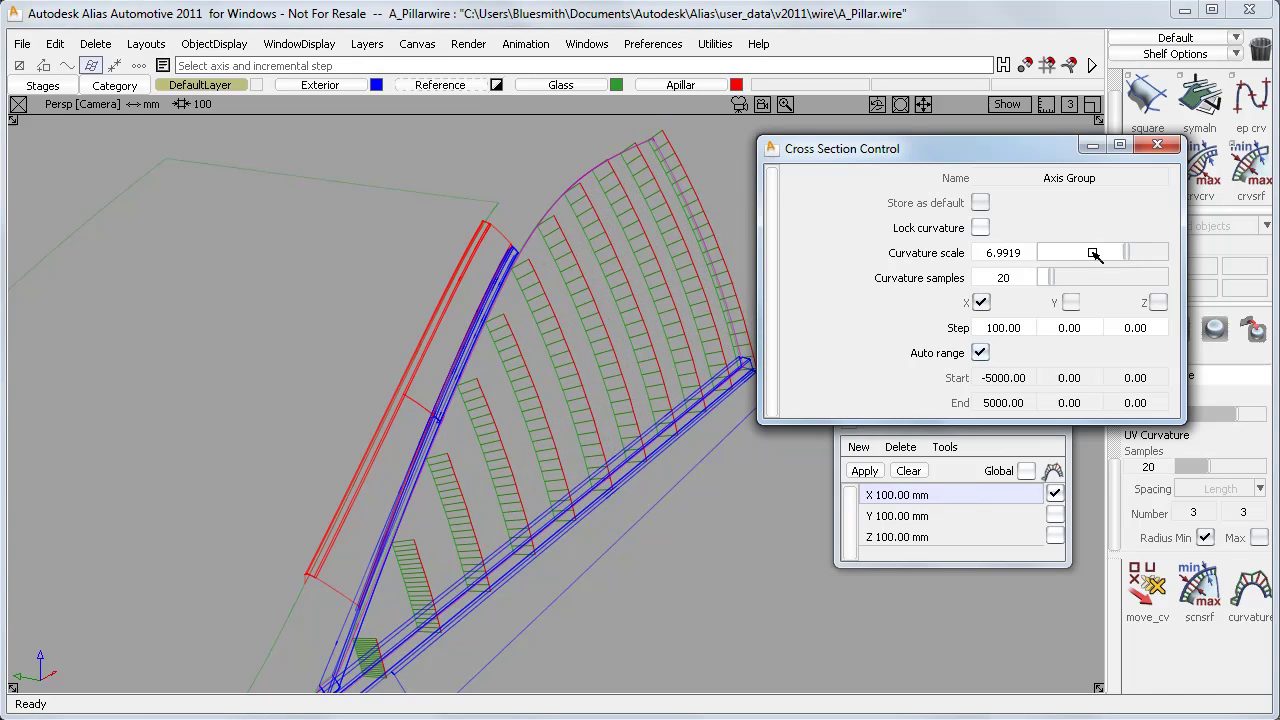
click(1157, 148)
click(790, 254)
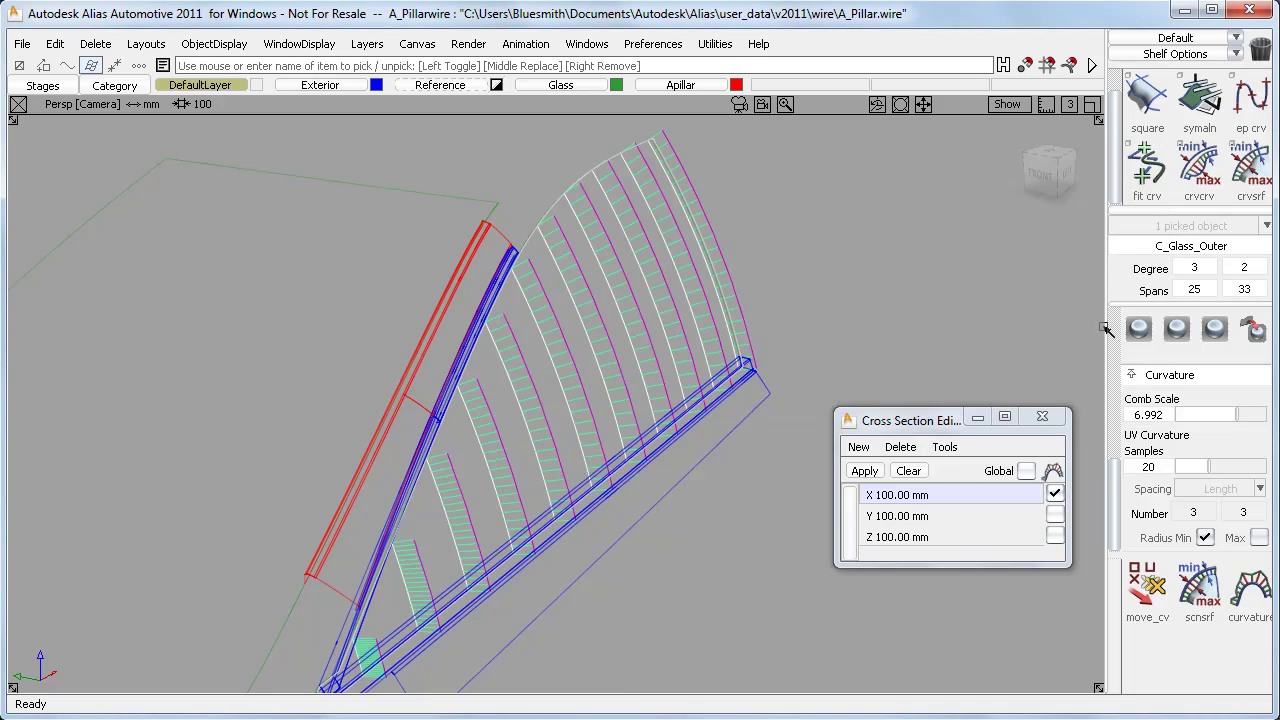
Set the shading tolerance of the picked outer side glass to 10.
mouse_move(1116, 471)
mouse_down()
mouse_move(1150, 408)
mouse_move(1175, 393)
mouse_move(1268, 397)
mouse_up()
drag(1172, 401, 1109, 404)
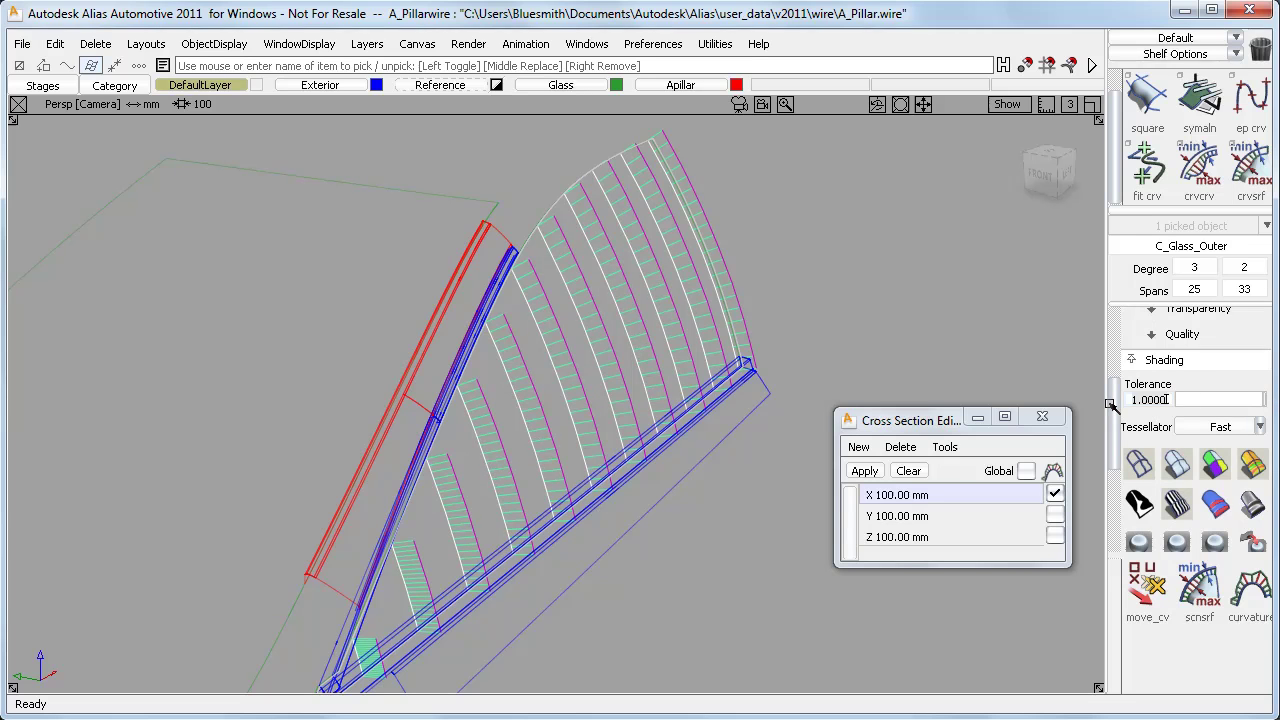
text(10)
key(Return)
key(Return)
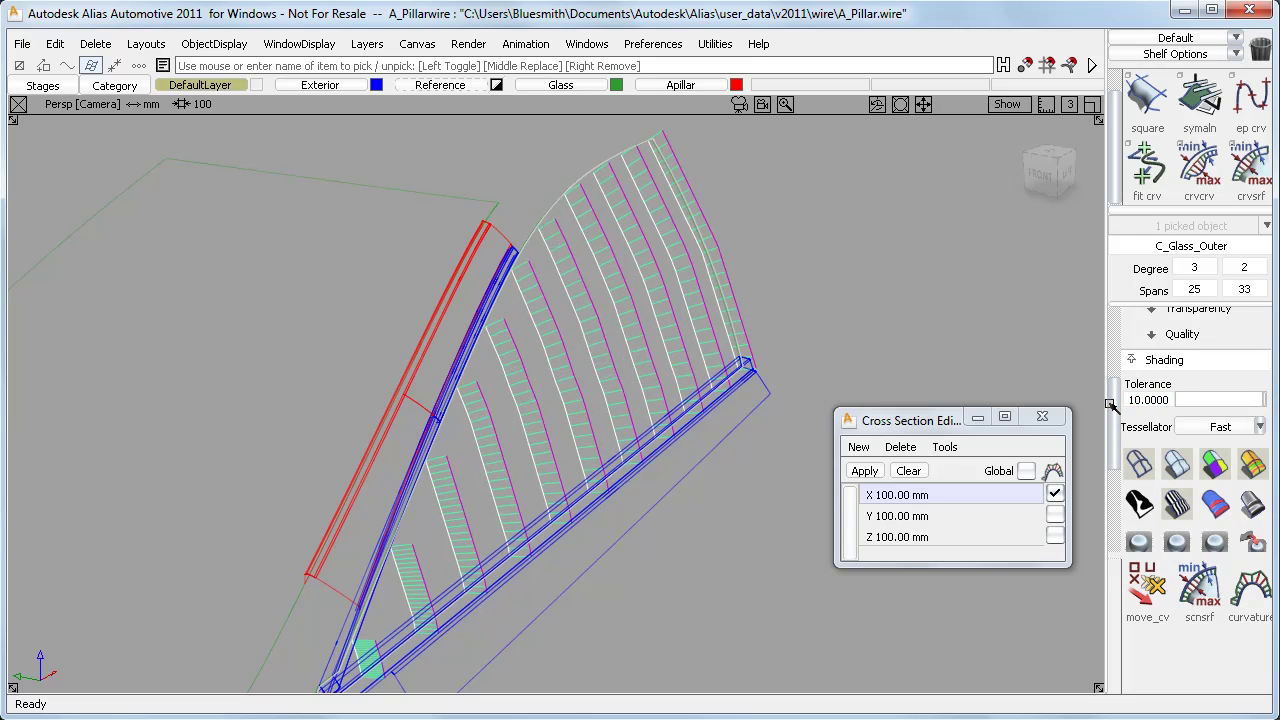
Turn off the X sections' curvature combs and apply the 100 mm X sections globally to all surfaces.
alt+shift+click(686, 403)
alt+shift+right_drag(720, 449, 743, 440)
alt+shift+drag(743, 440, 757, 409)
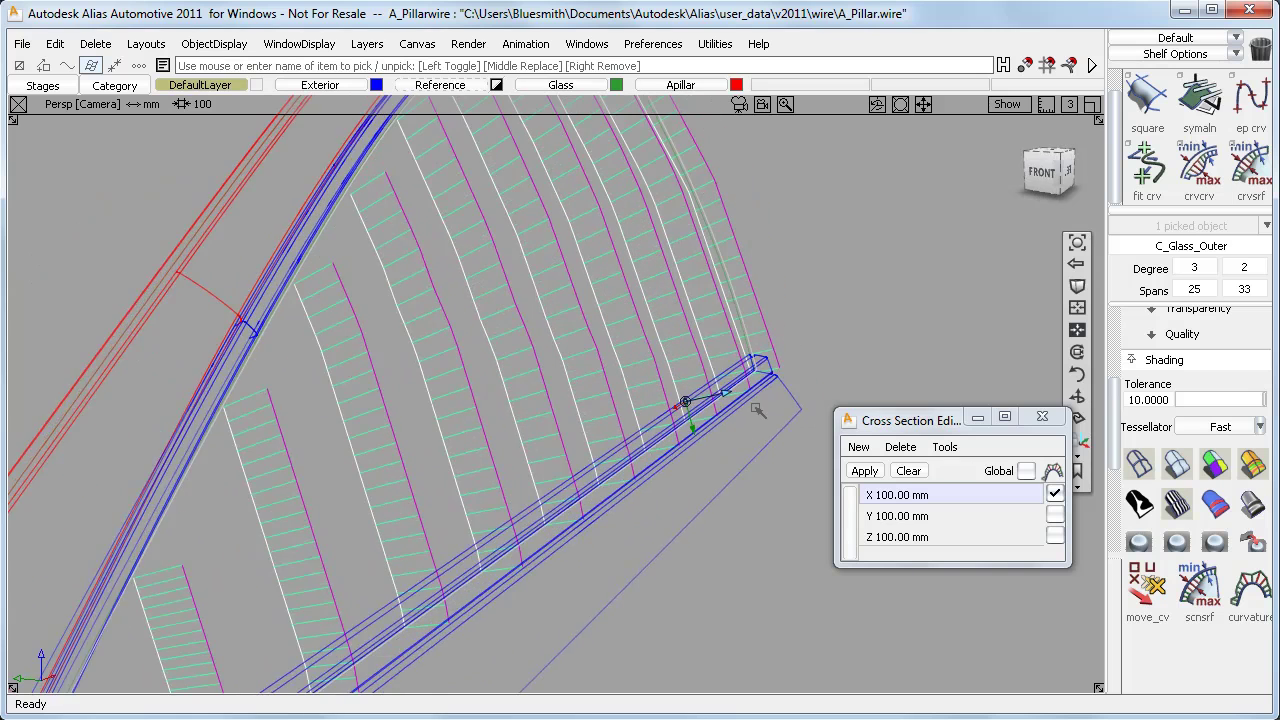
alt+shift+middle_drag(757, 409, 749, 467)
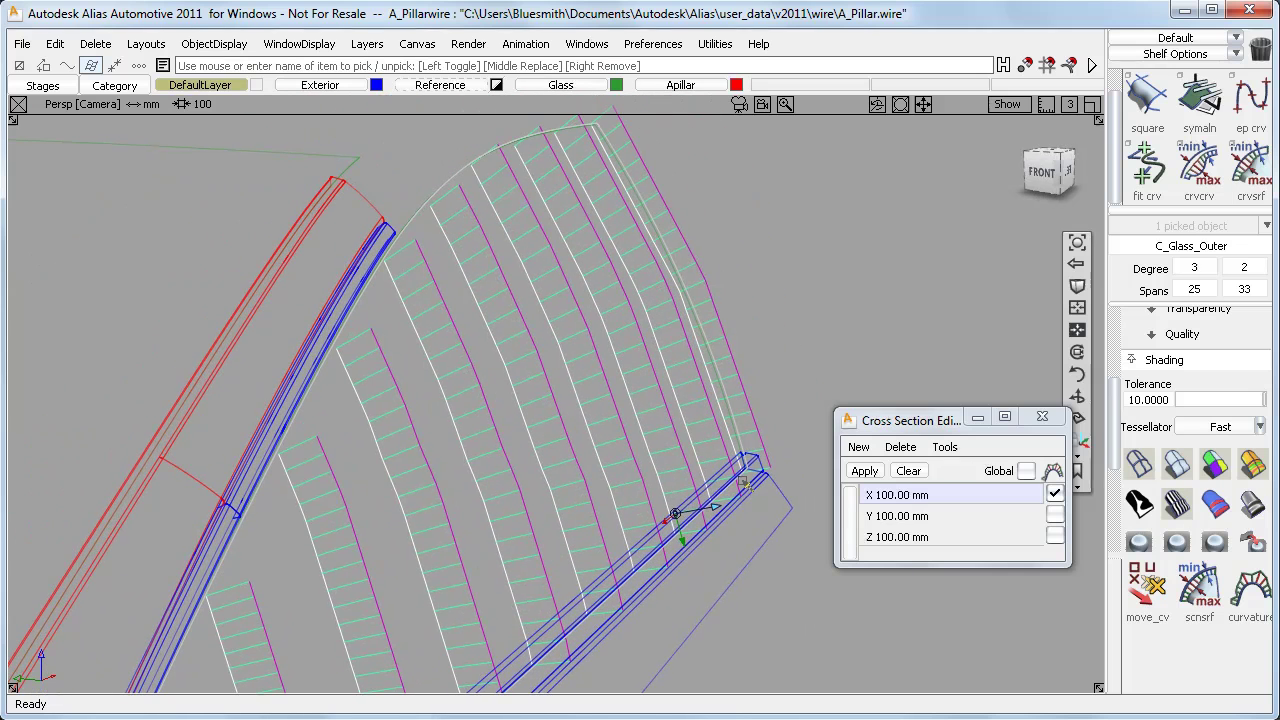
click(1054, 494)
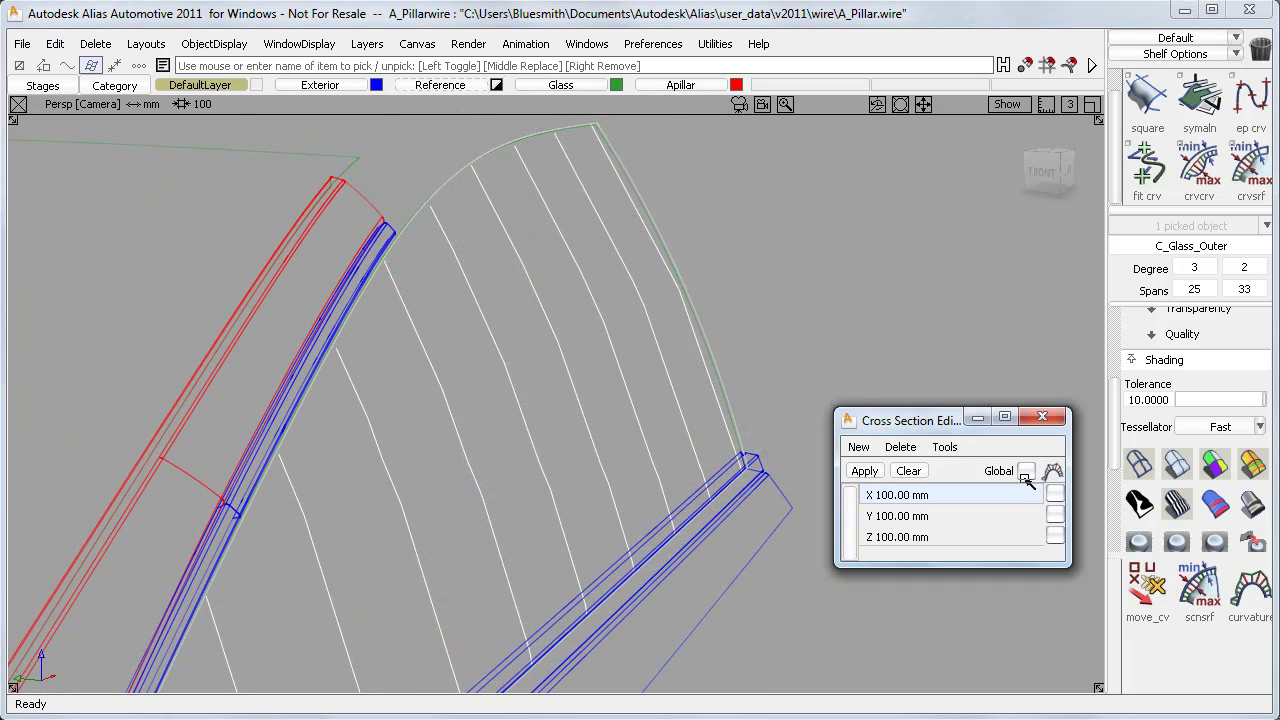
click(1025, 472)
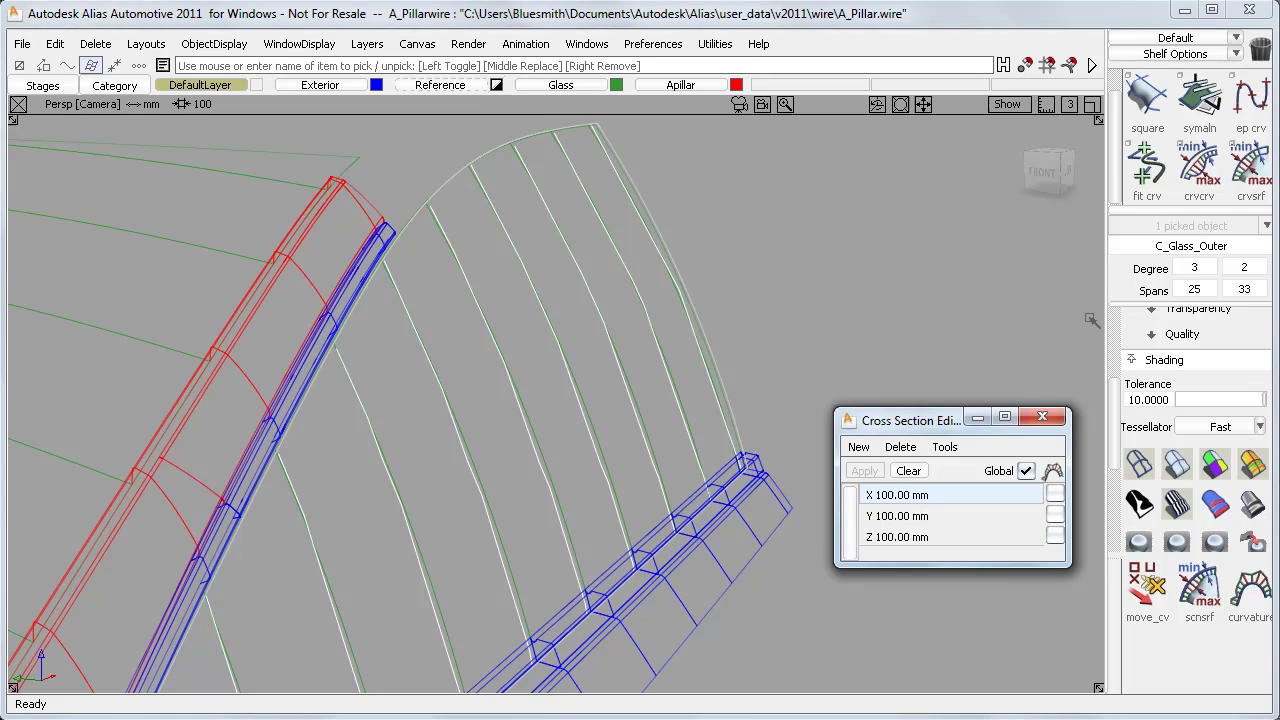
Measure the minimum and maximum distance between the outer and inner side glass cross sections near the glass's rear edge.
click(1203, 158)
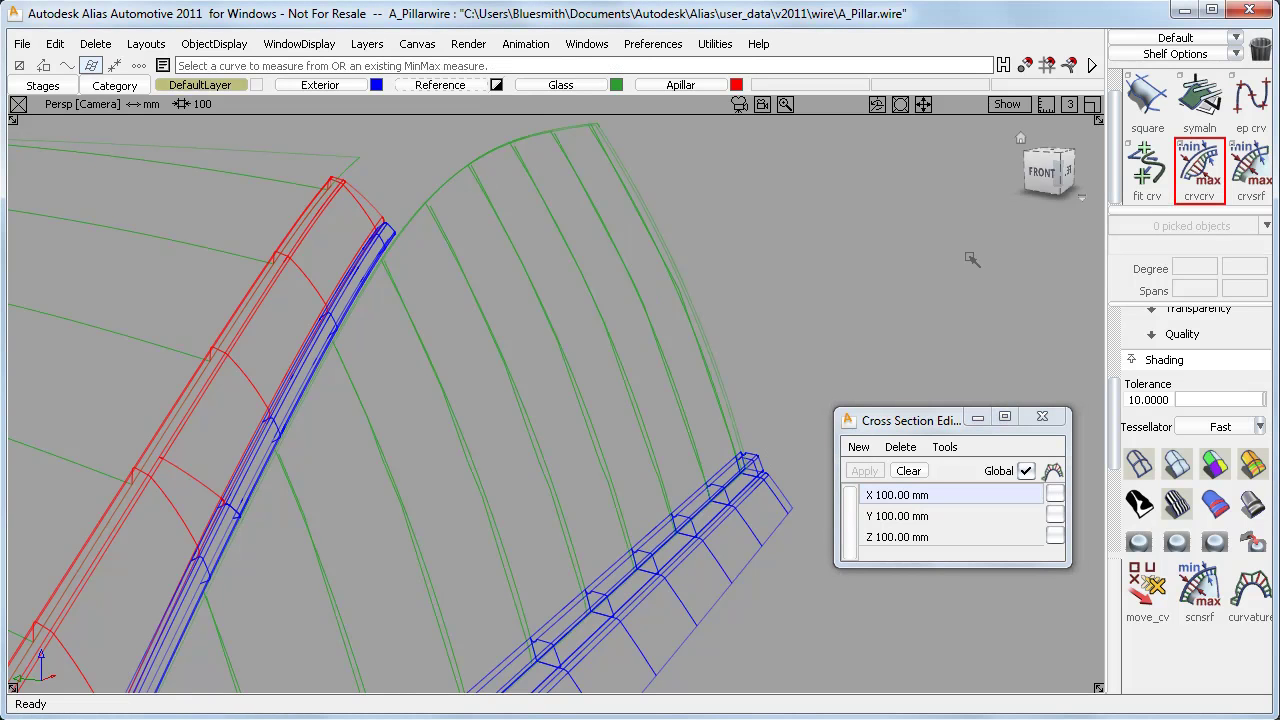
click(667, 372)
click(690, 377)
click(670, 376)
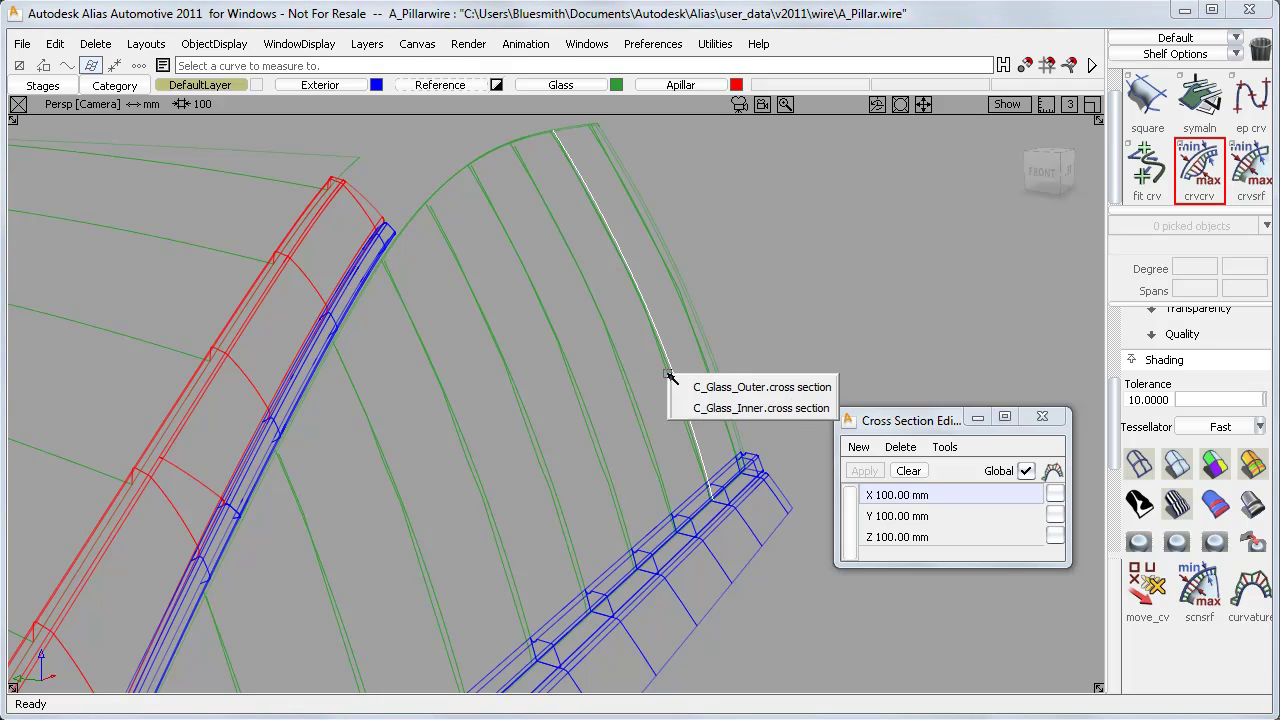
click(702, 408)
alt+shift+right_drag(700, 405, 726, 396)
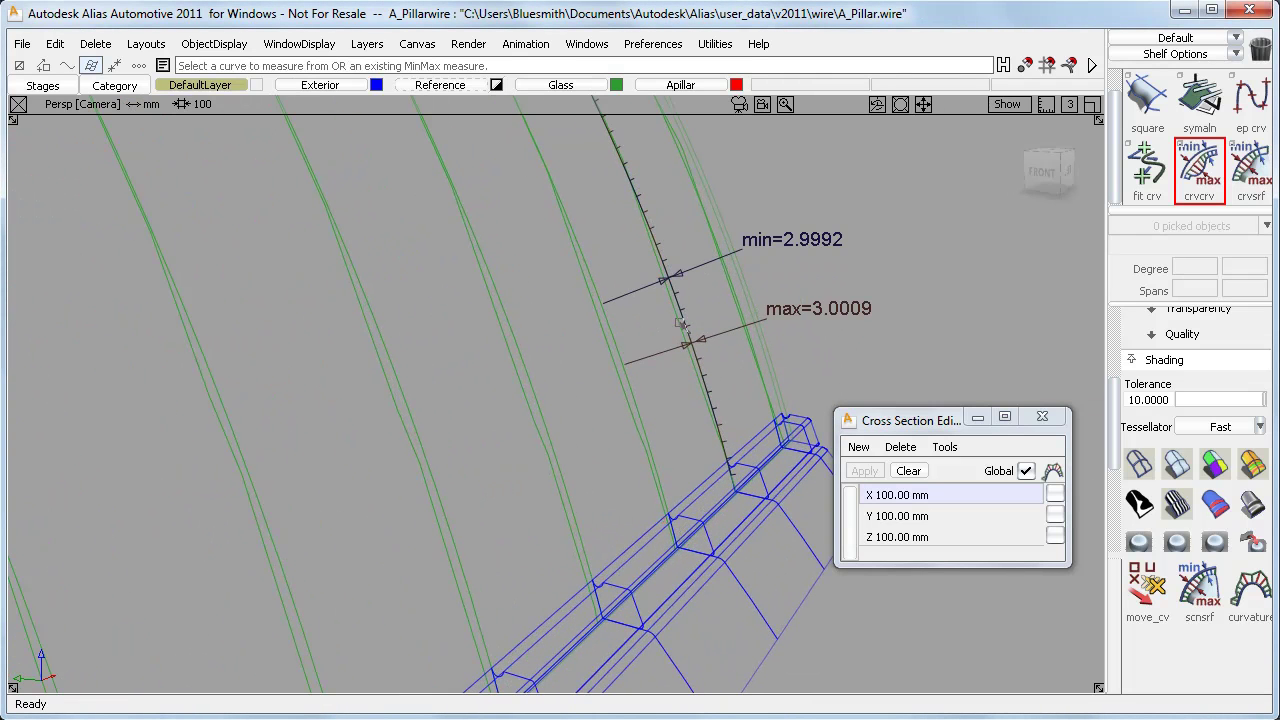
Pick the outer and inner side glass surfaces and set their shading tolerance to 0.01.
ctrl+shift+drag(856, 244, 719, 306)
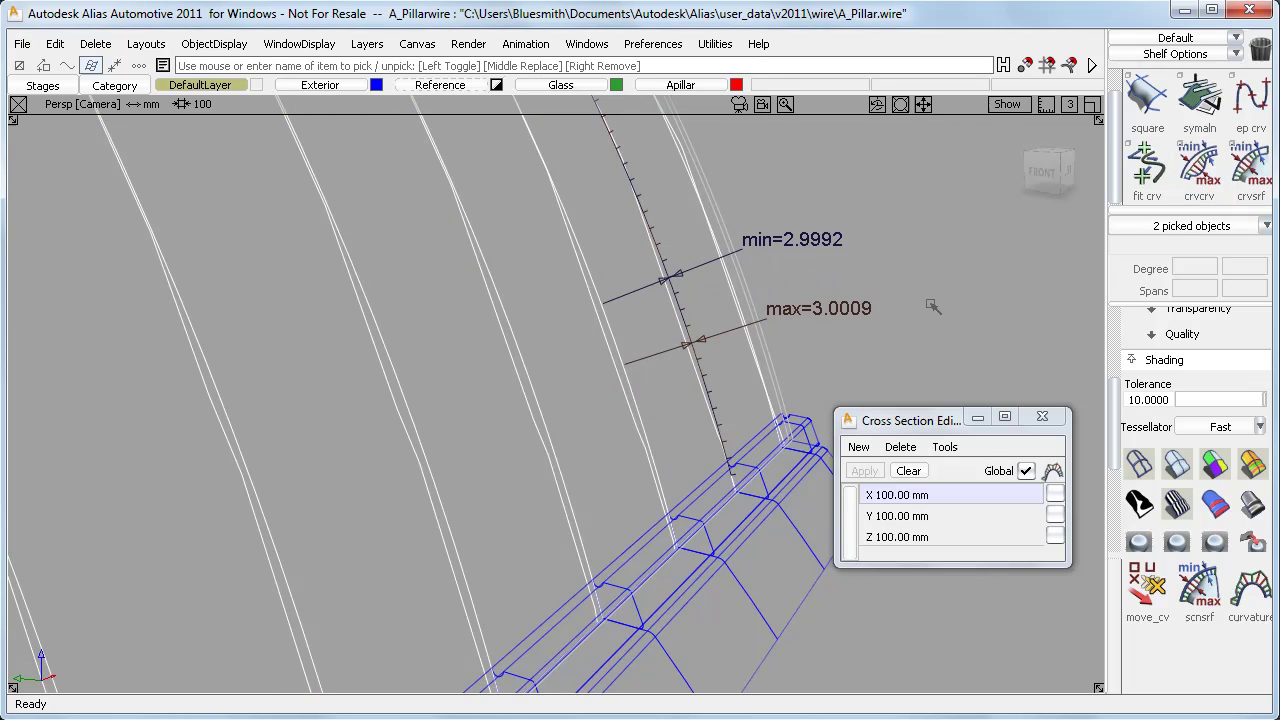
drag(1266, 405, 1157, 400)
Measure the minimum and maximum distance on another outer and inner glass section pair further forward, and clear all displayed sections.
click(1199, 170)
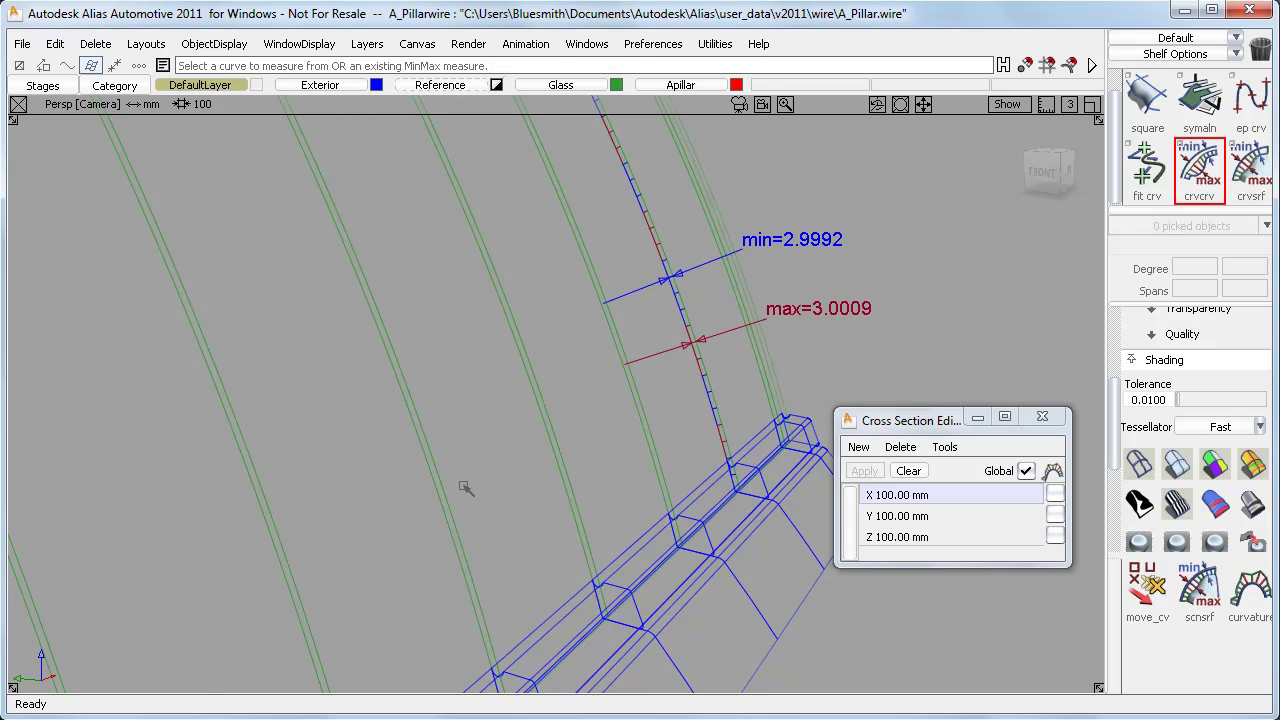
click(428, 462)
click(432, 460)
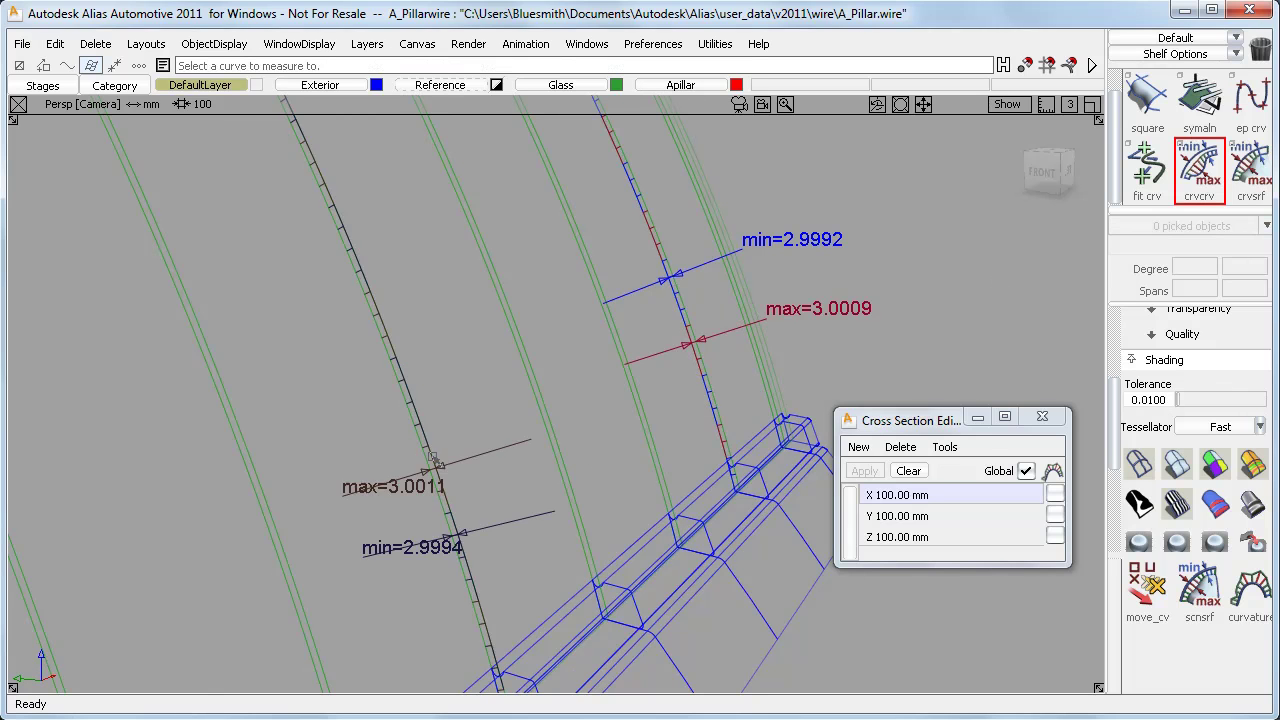
alt+shift+right_drag(629, 454, 598, 485)
alt+shift+drag(598, 485, 578, 524)
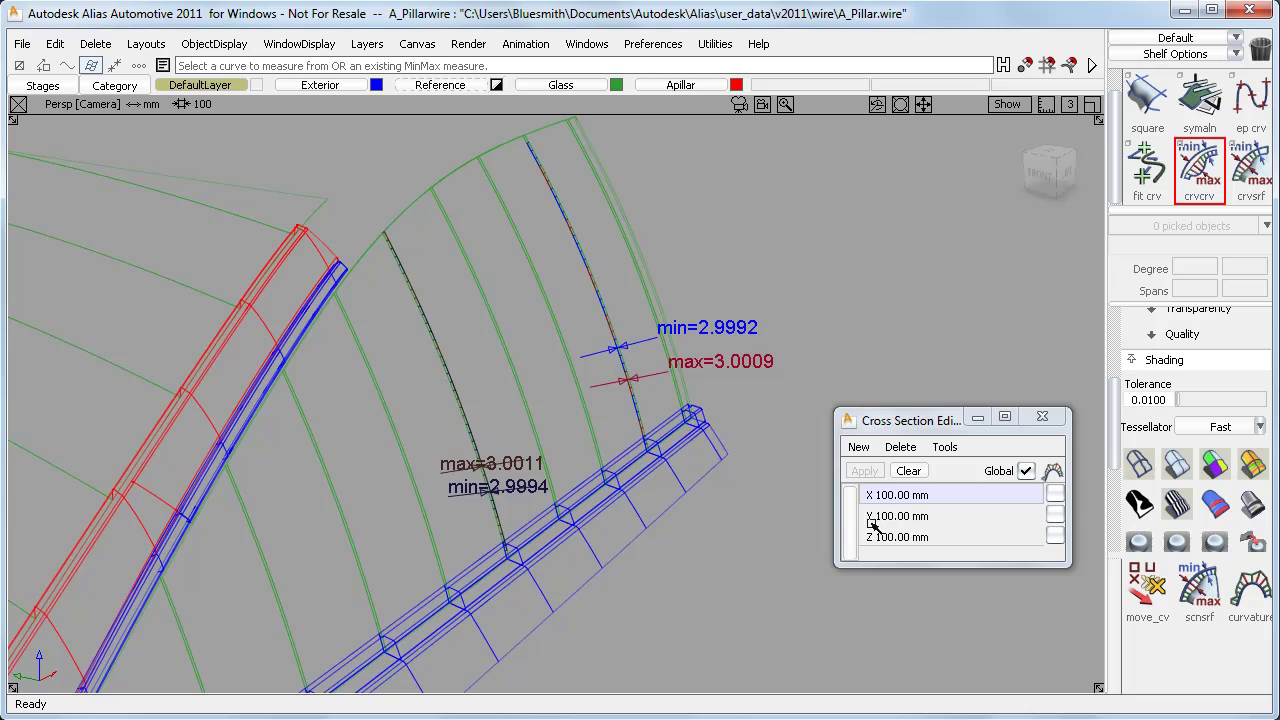
click(907, 471)
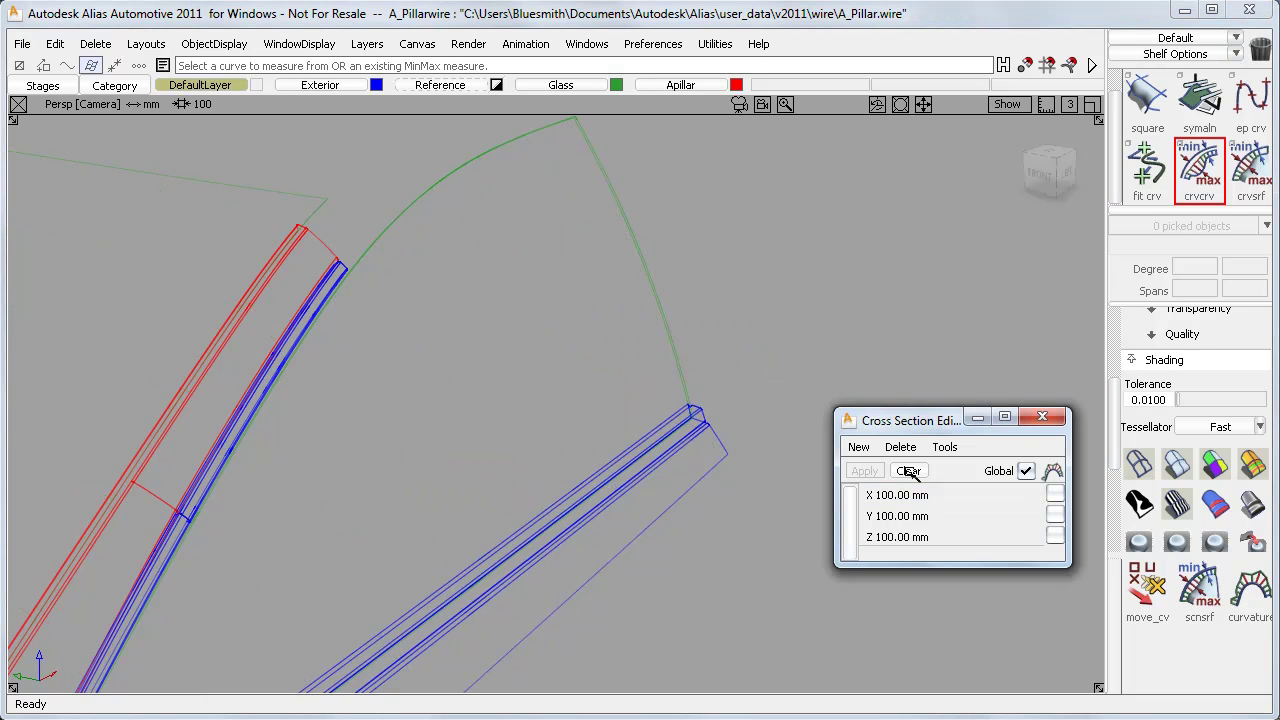
Display the 100 mm X sections on all surfaces and start promoting sections with the promote tolerance set to 0.01 mm.
click(912, 495)
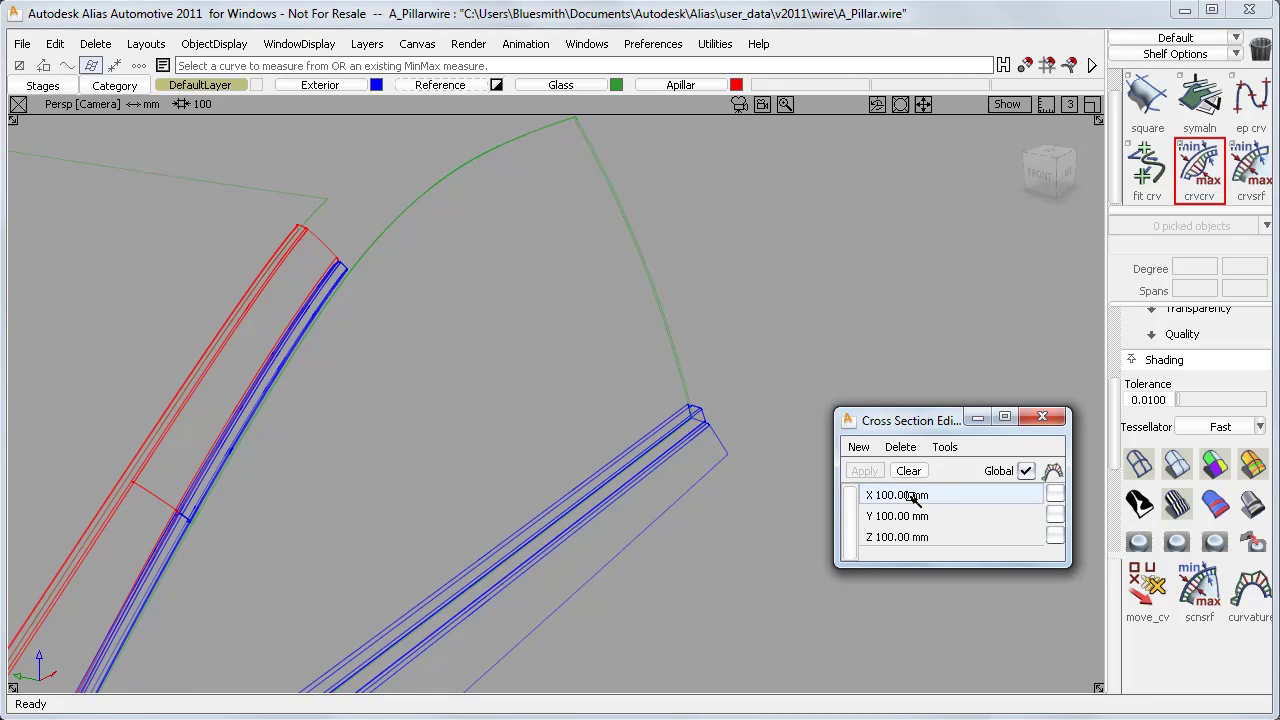
click(945, 447)
click(998, 474)
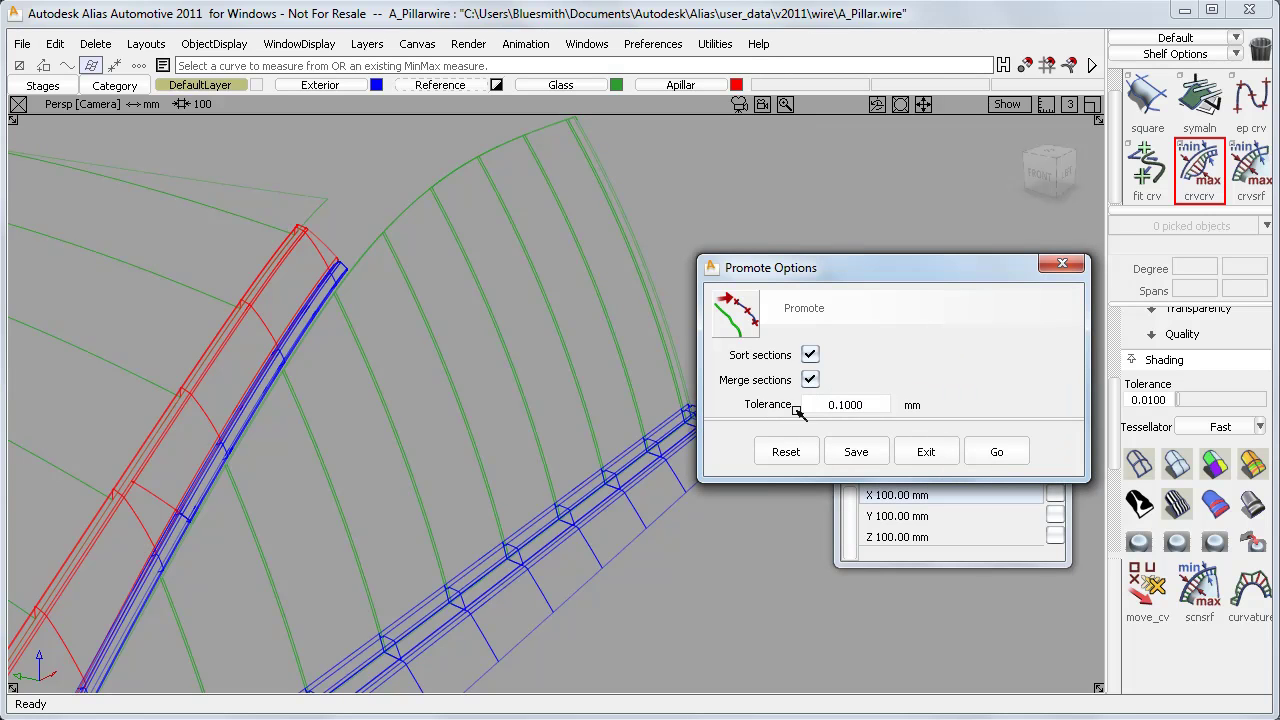
drag(866, 405, 822, 404)
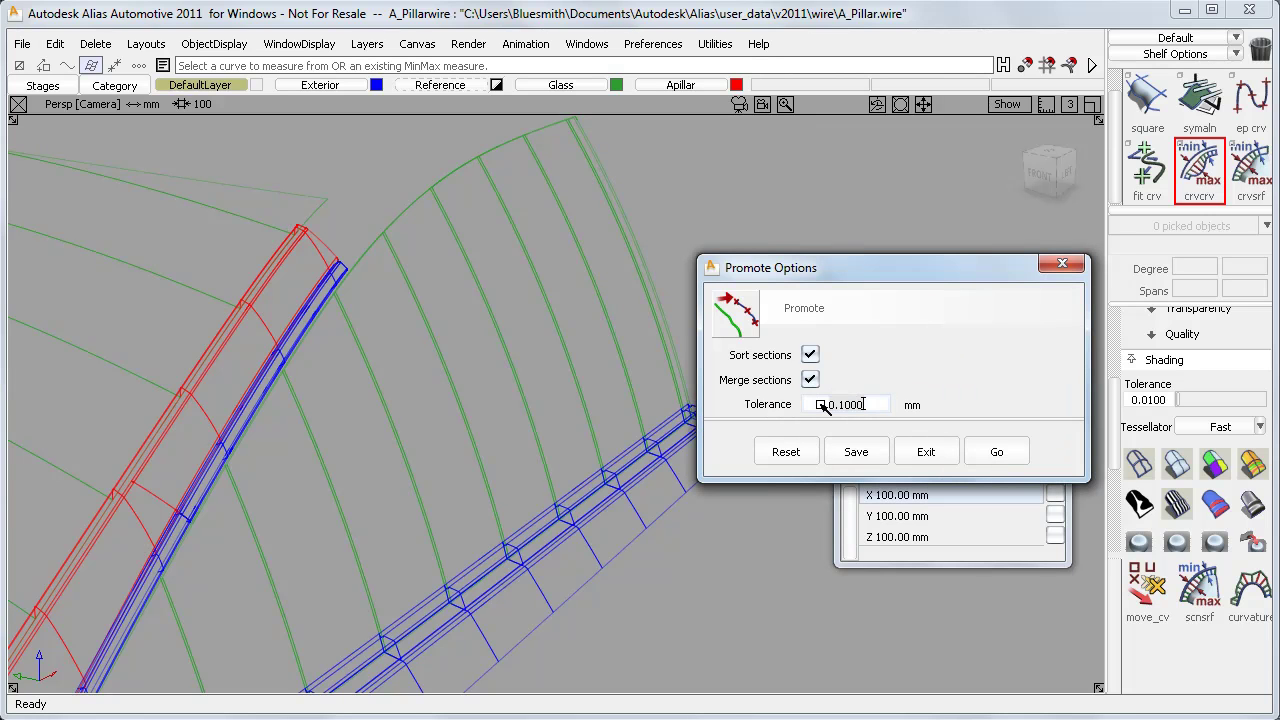
key(BackSpace)
key(BackSpace)
key(BackSpace)
key(BackSpace)
key(BackSpace)
key(BackSpace)
text(0.01)
key(Return)
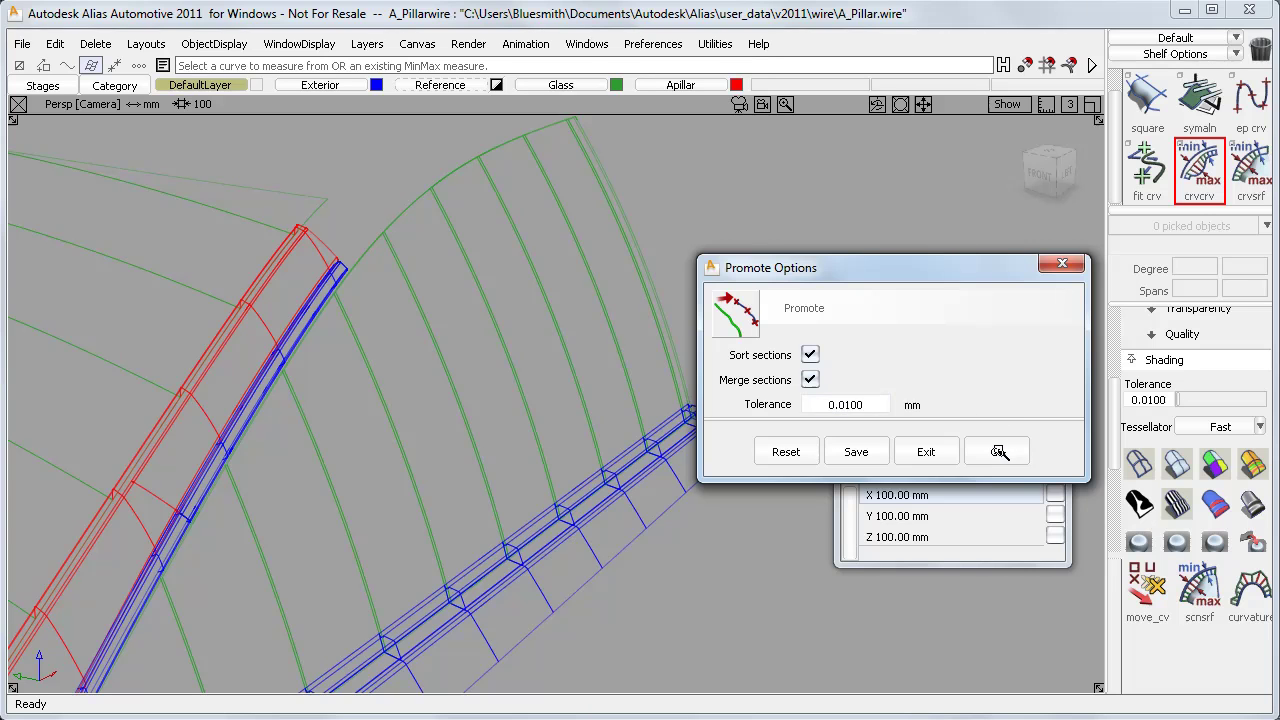
click(997, 451)
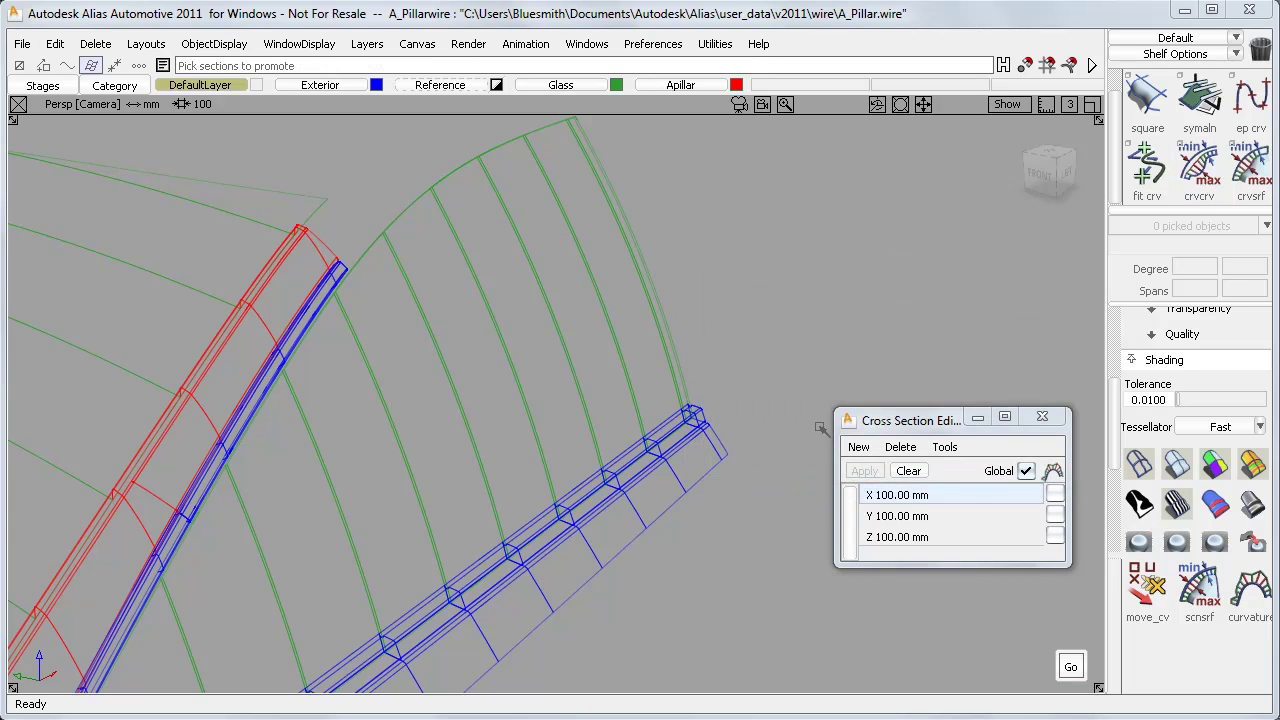
Promote one X section on the side glass to a curve and clear all the displayed sections.
click(565, 337)
click(605, 347)
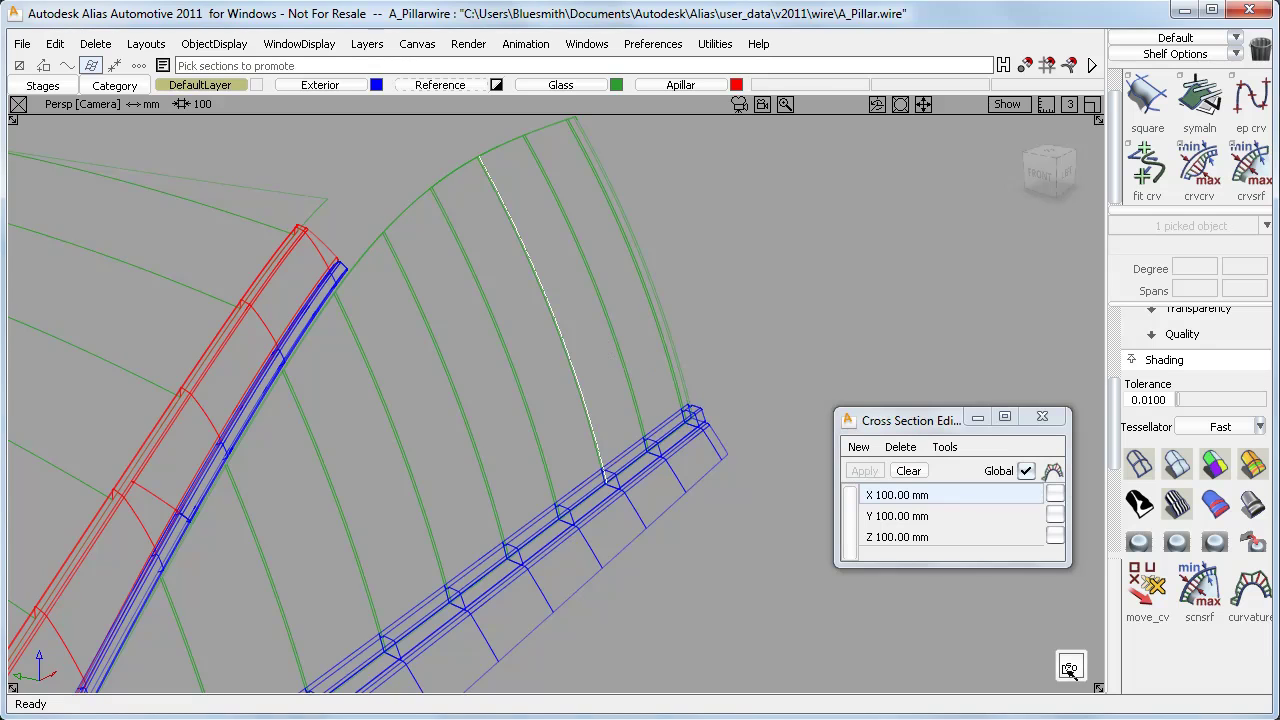
click(1070, 668)
click(910, 471)
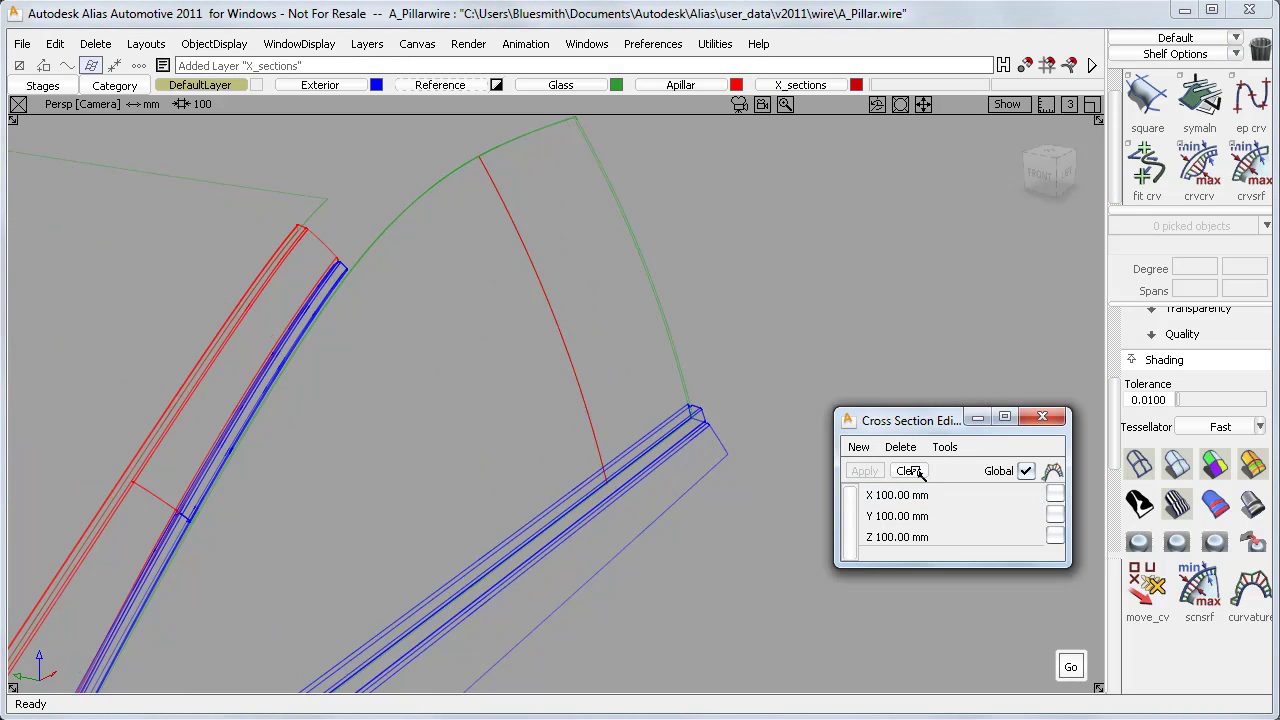
Measure the minimum and maximum distance between the promoted section curve and the side glass surface, and delete all locators.
click(1250, 168)
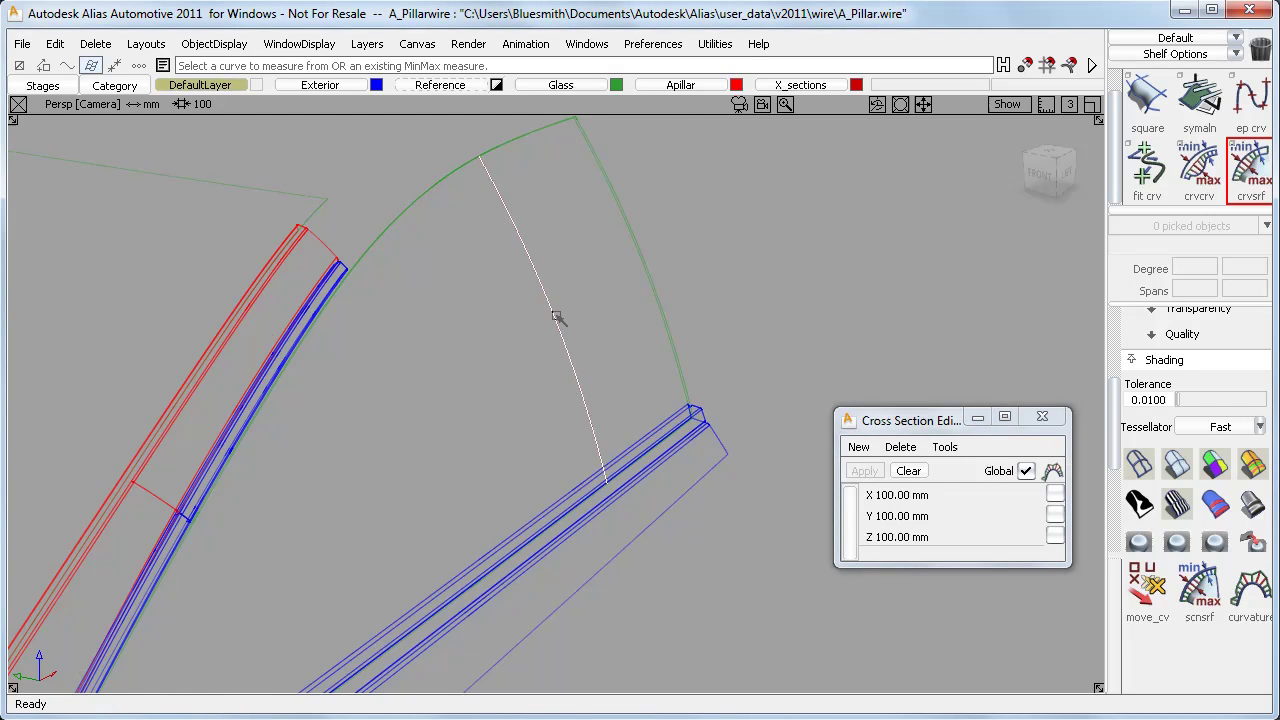
click(578, 318)
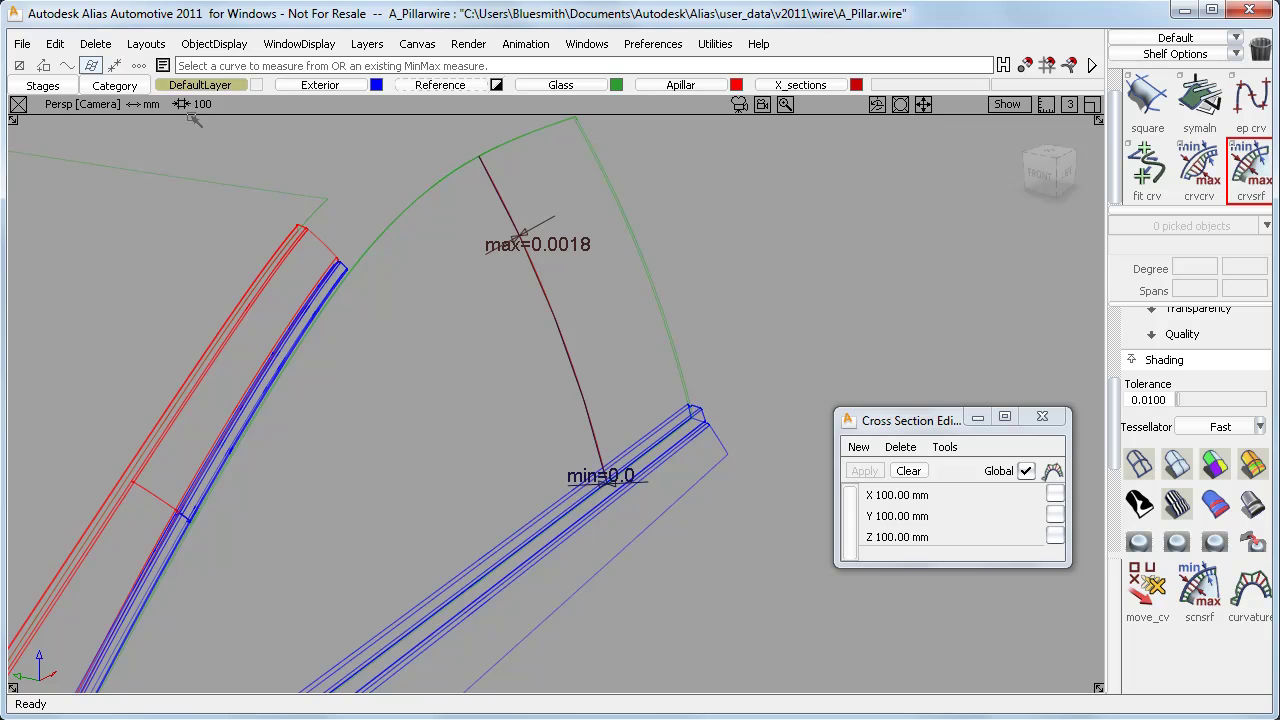
click(95, 44)
click(118, 125)
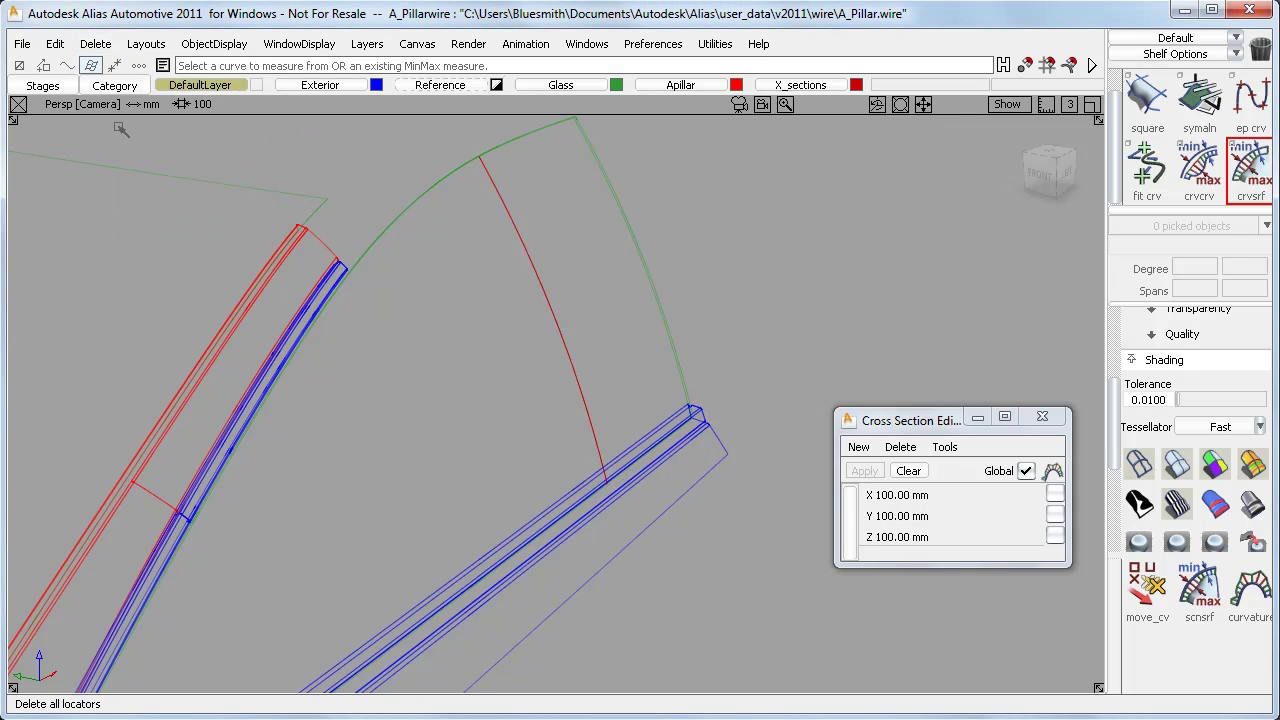
Pick the promoted side glass curve to examine its degree and spans, and unpick it.
ctrl+shift+drag(590, 257, 543, 257)
click(535, 270)
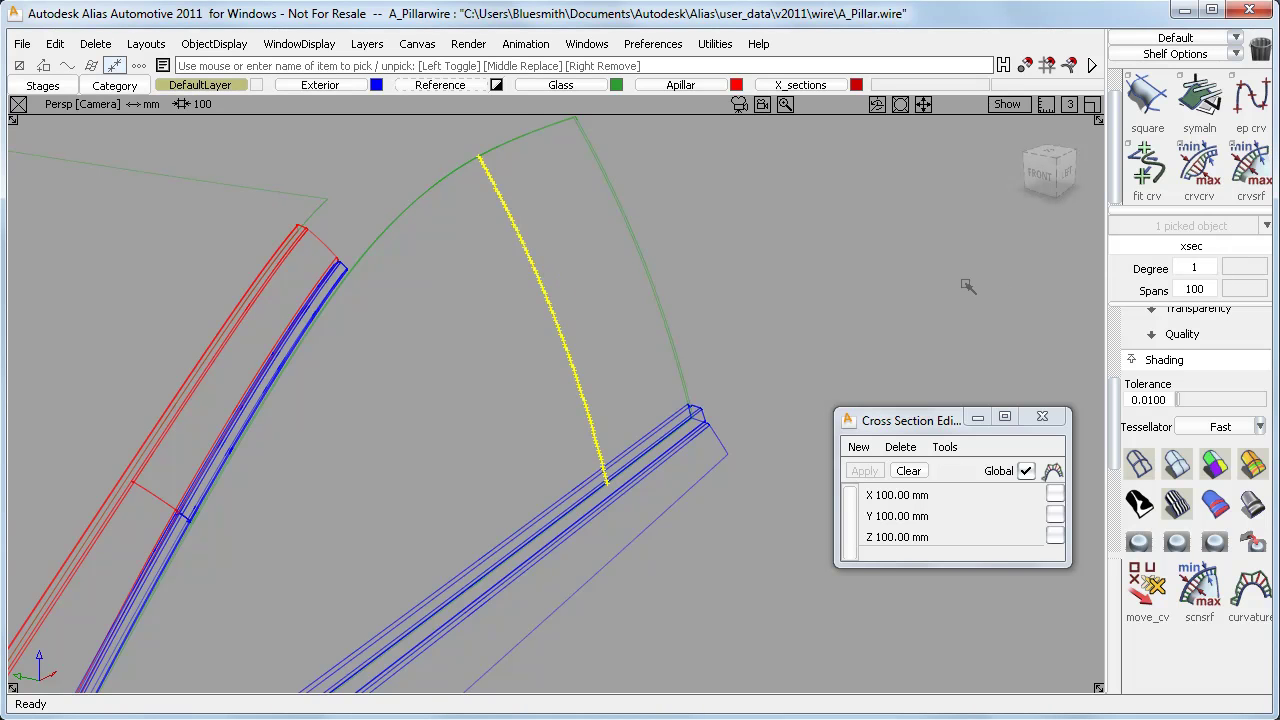
key(ctrl+z)
ctrl+shift+drag(788, 270, 777, 206)
Fit a degree 3, one-span curve to the promoted side glass section with deviation shown, and delete the fitted curve.
click(600, 47)
click(612, 72)
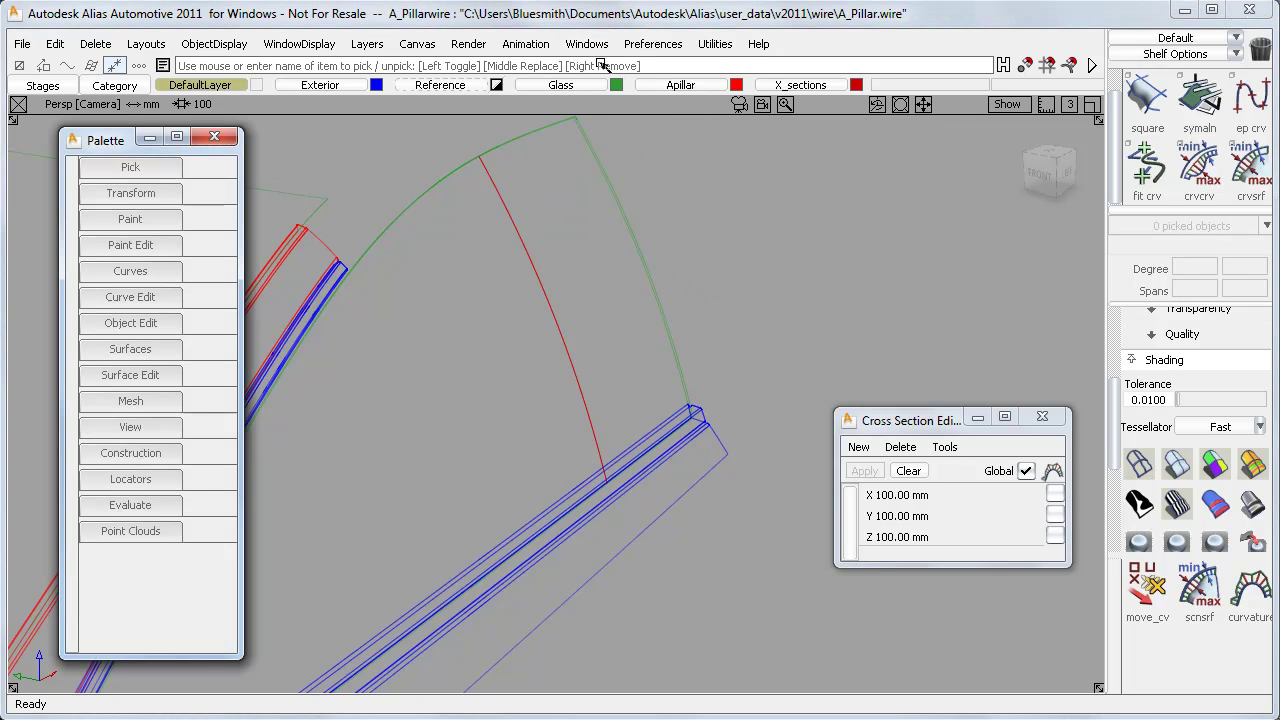
click(143, 507)
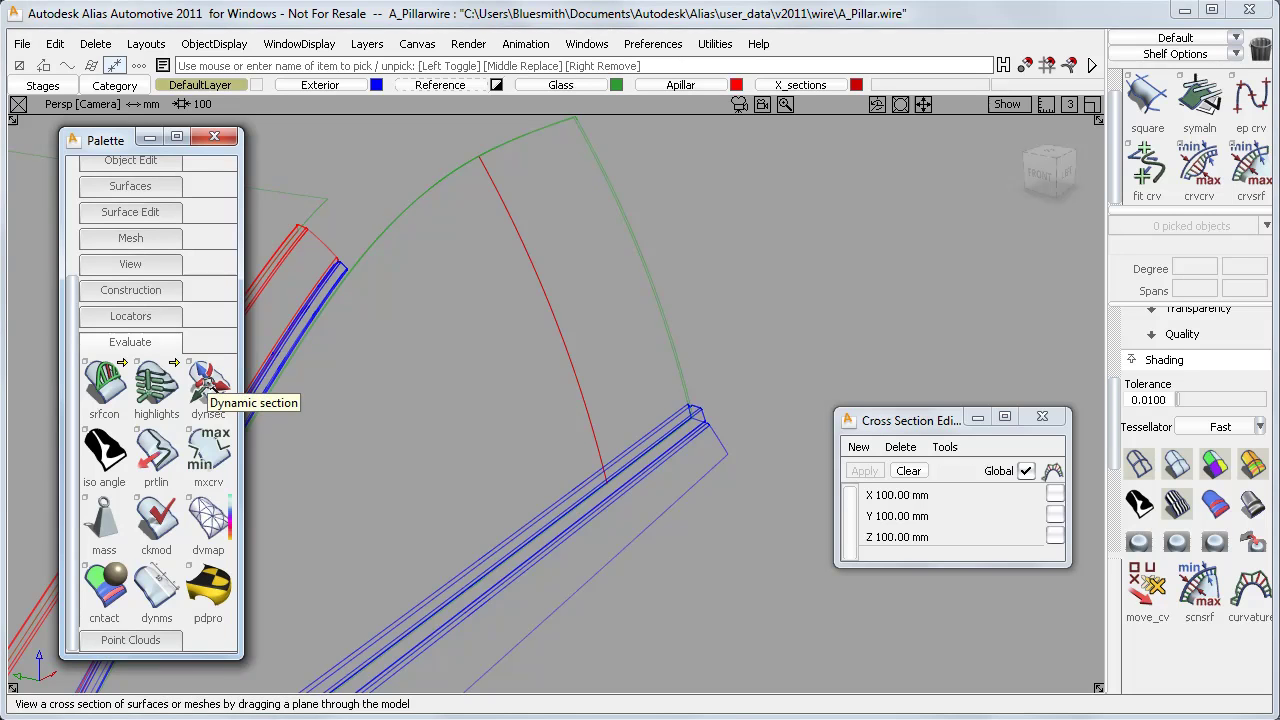
click(134, 343)
click(120, 300)
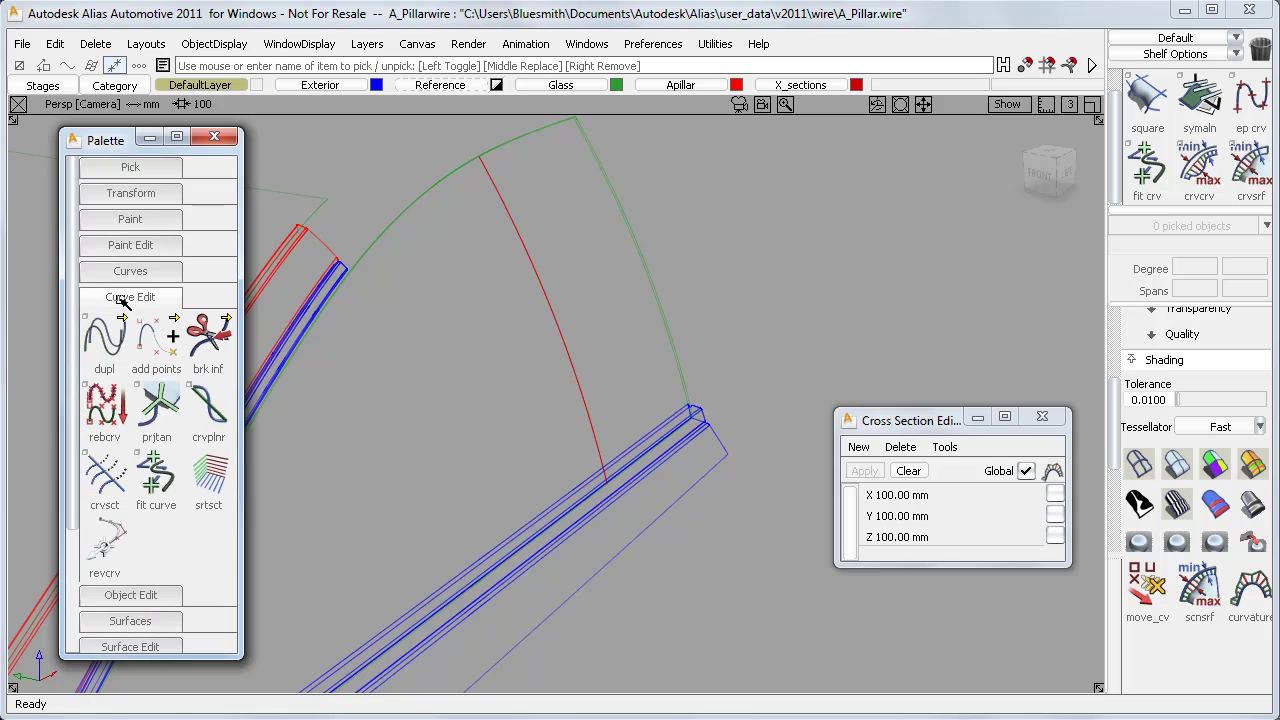
click(152, 485)
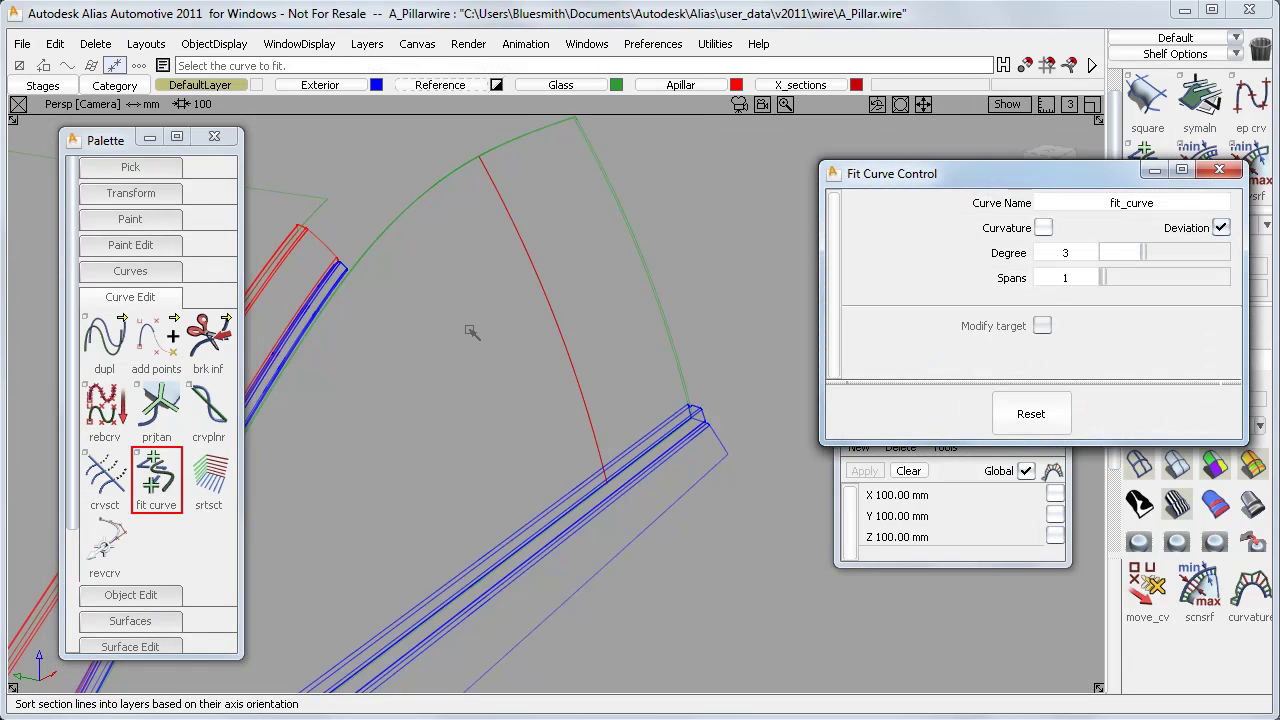
click(533, 285)
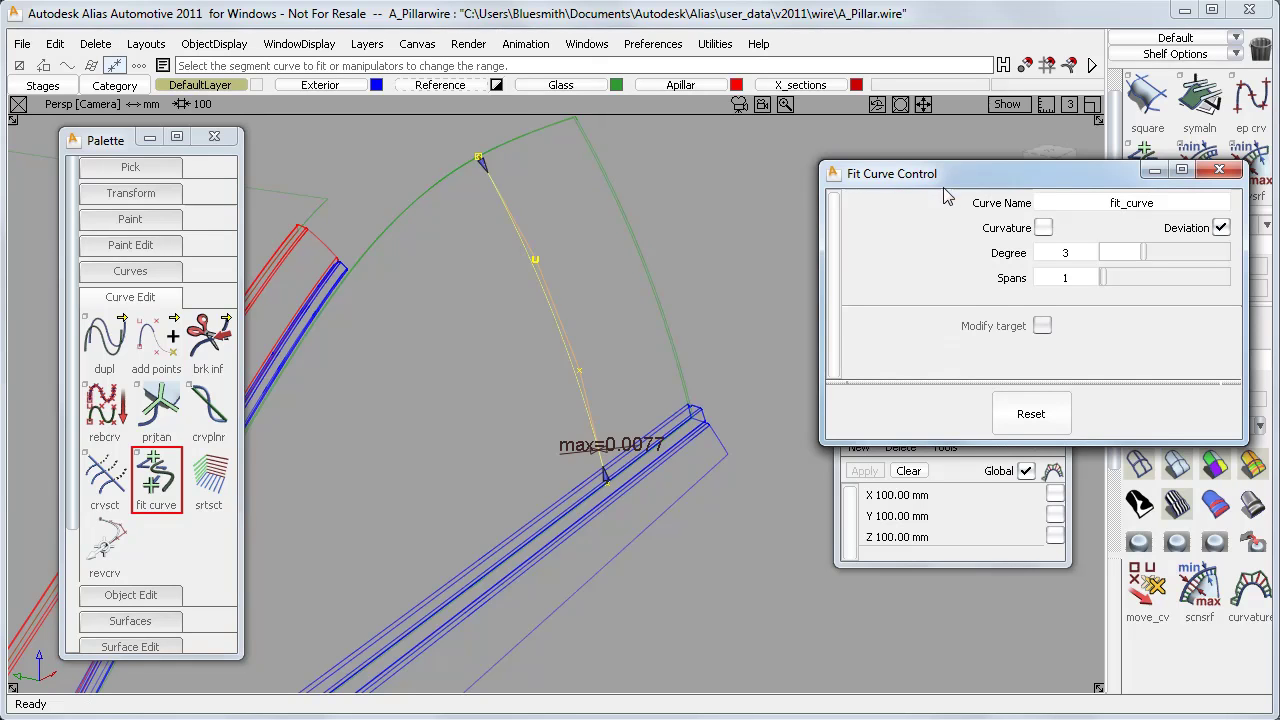
drag(948, 177, 866, 171)
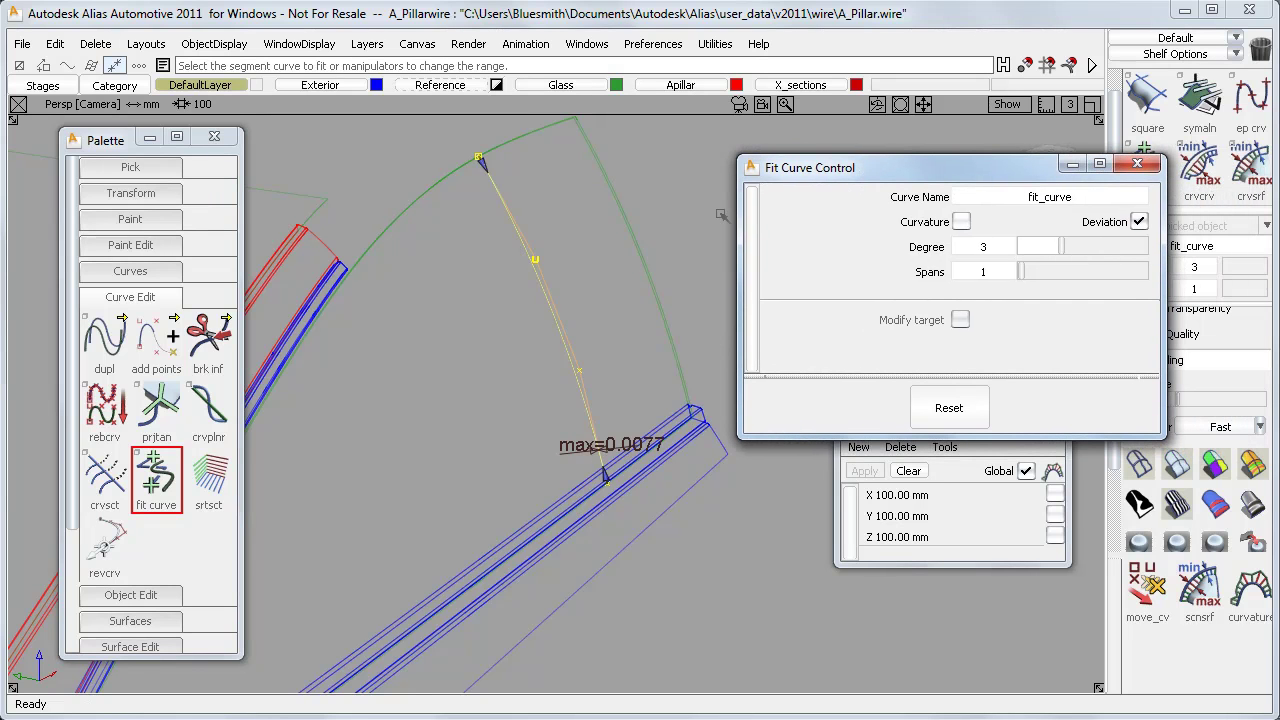
key(Delete)
key(Return)
Shade the model with the Reference layer's curves visible and turn off wireframe anti-aliasing.
alt+shift+drag(647, 319, 697, 306)
ctrl+shift+right_drag(638, 316, 663, 315)
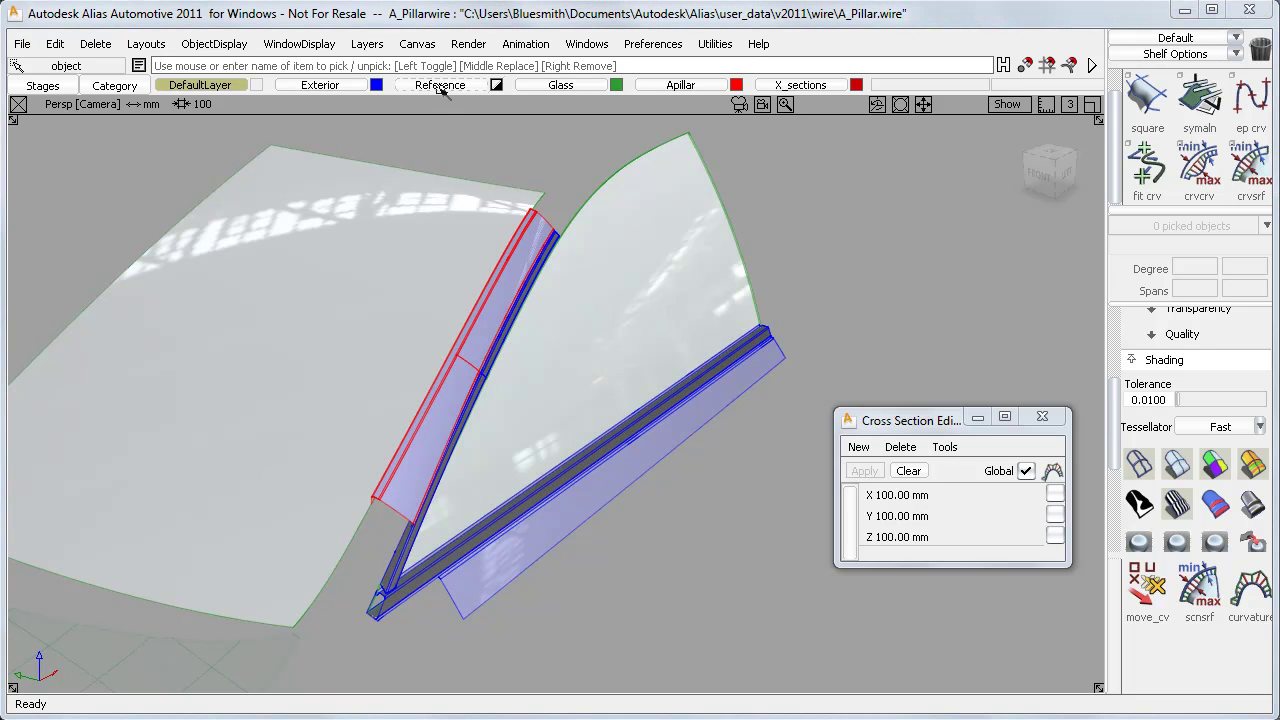
drag(438, 86, 441, 133)
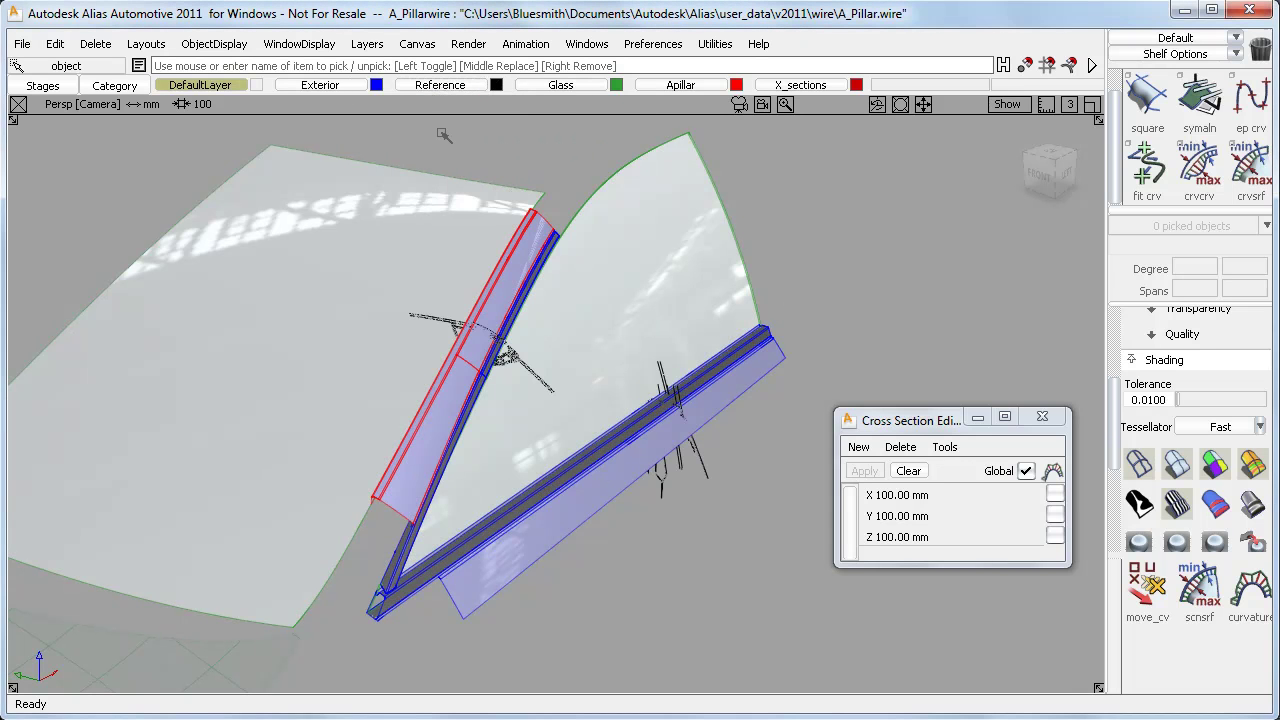
click(298, 48)
mouse_move(320, 171)
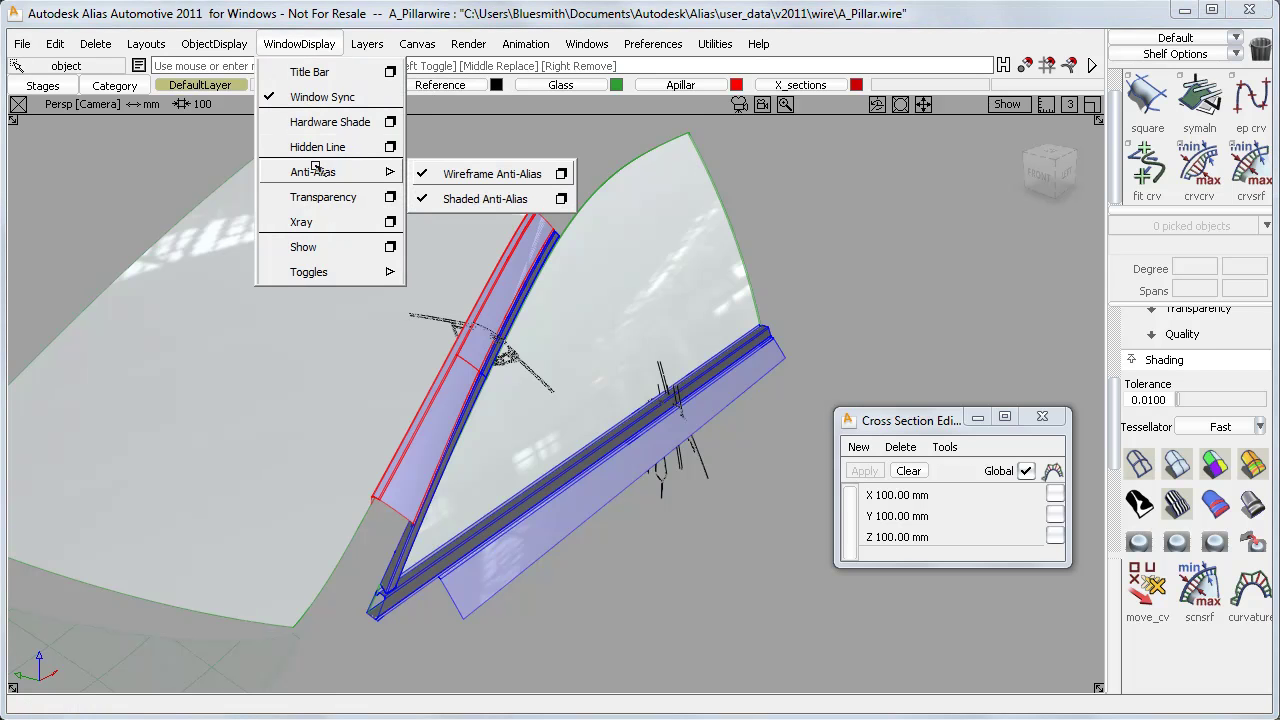
click(430, 173)
Create a discrete X section group with sections snapped to a lower reference curve point (1461.47) and the lower exterior panel's edge (1147.11).
alt+shift+drag(512, 400, 499, 377)
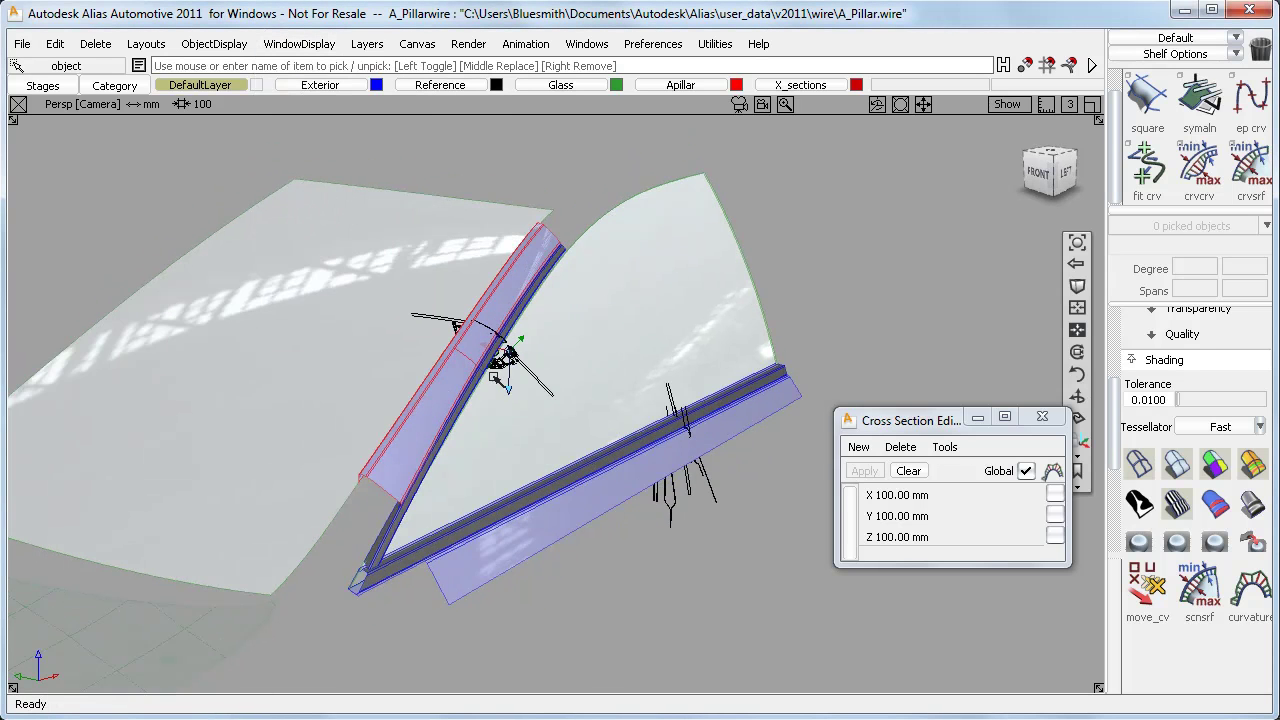
alt+shift+right_drag(499, 377, 551, 347)
scroll(552, 348, up, 2)
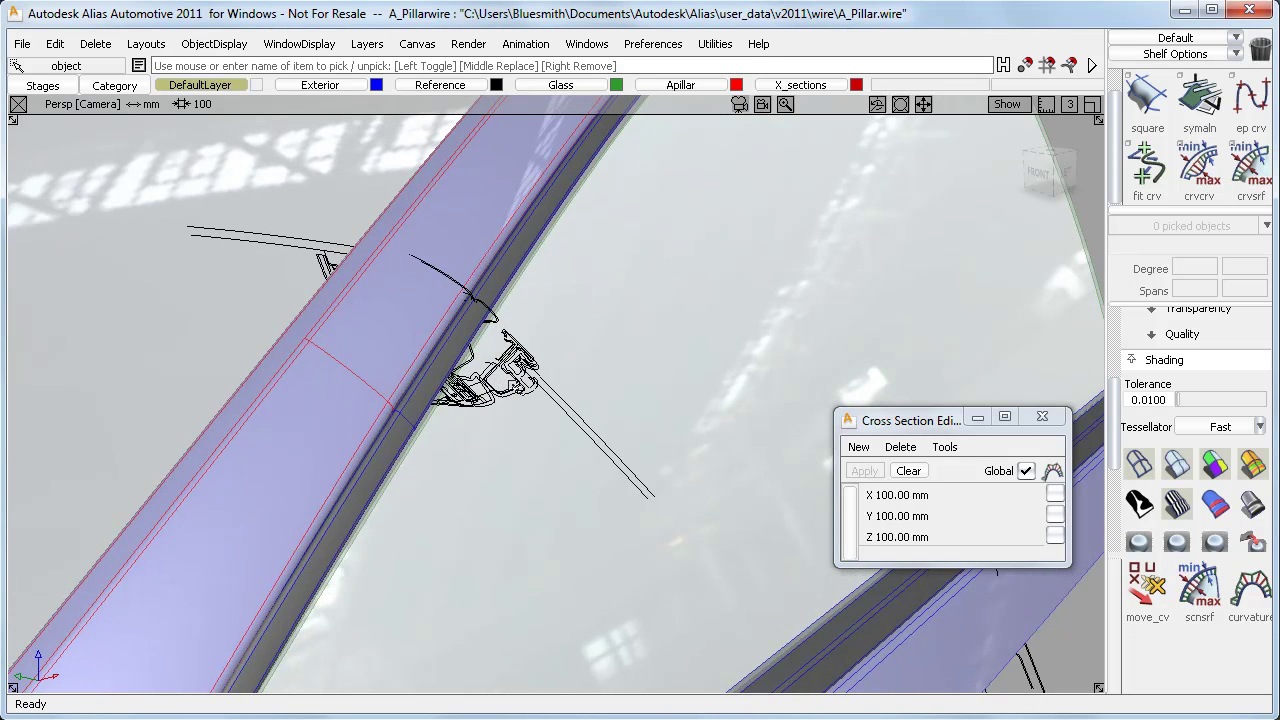
click(859, 449)
mouse_move(864, 487)
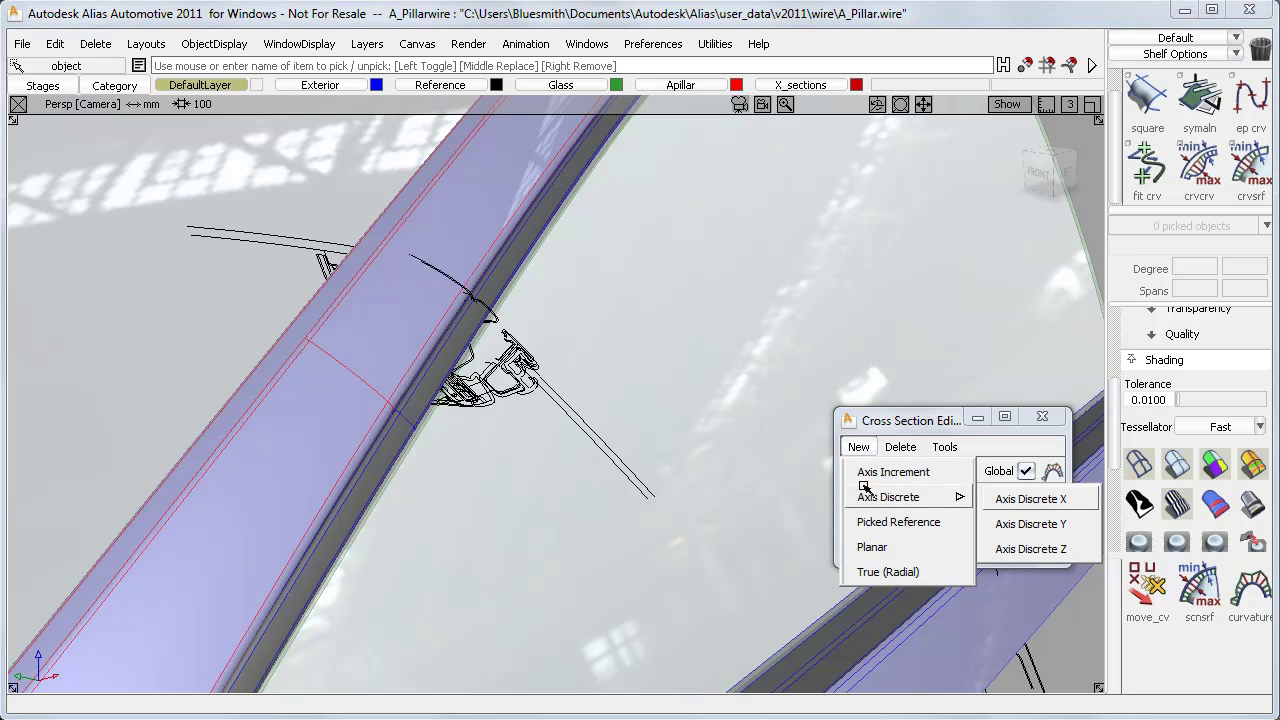
click(1010, 498)
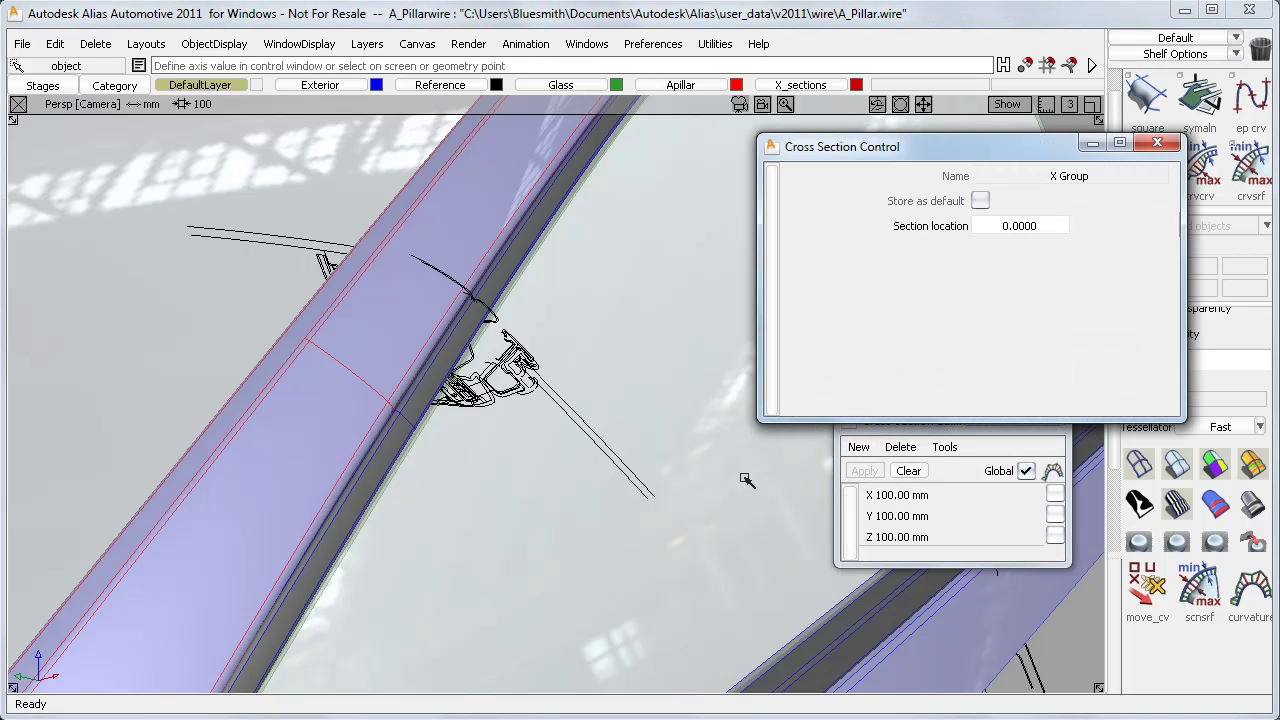
alt+shift+drag(745, 479, 457, 490)
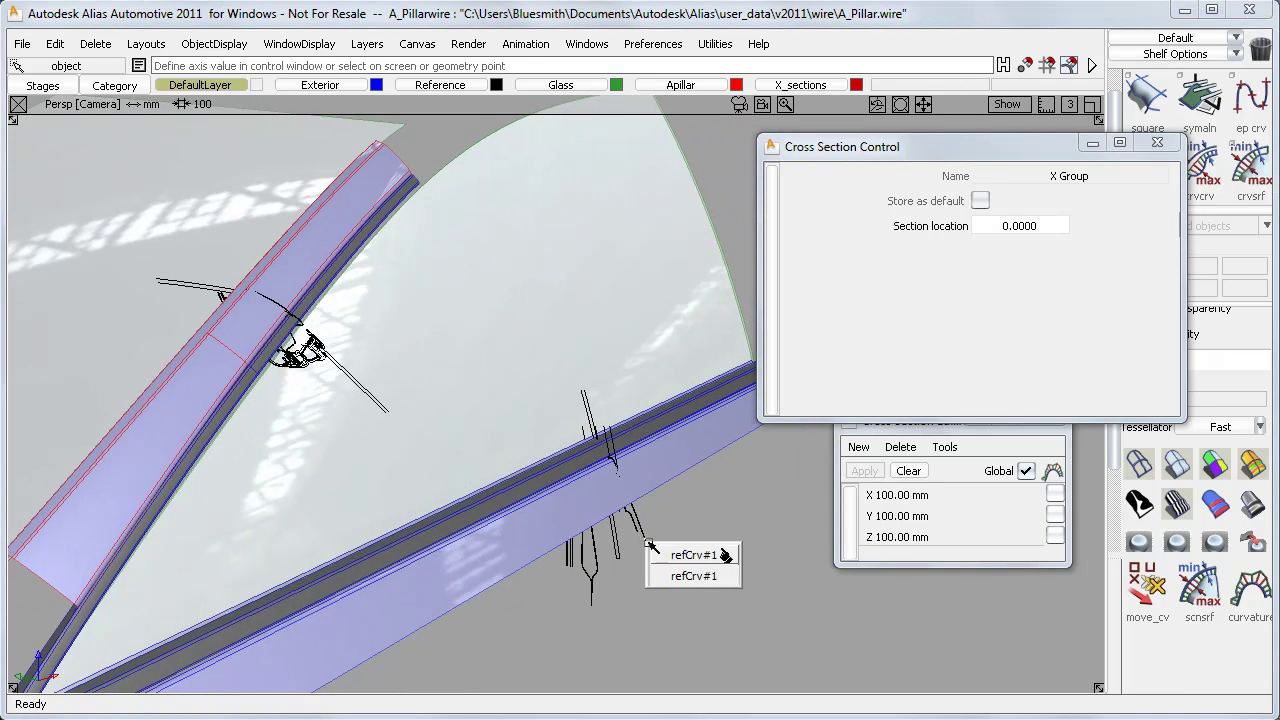
click(656, 543)
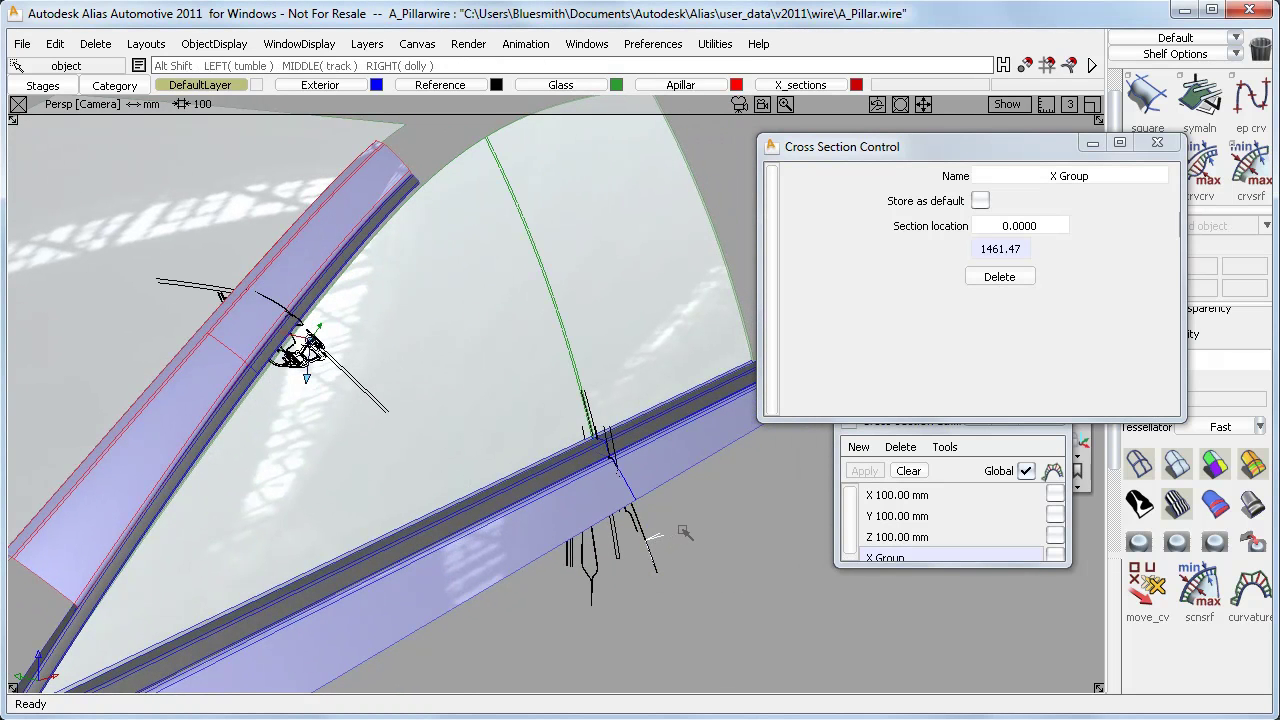
drag(552, 556, 450, 621)
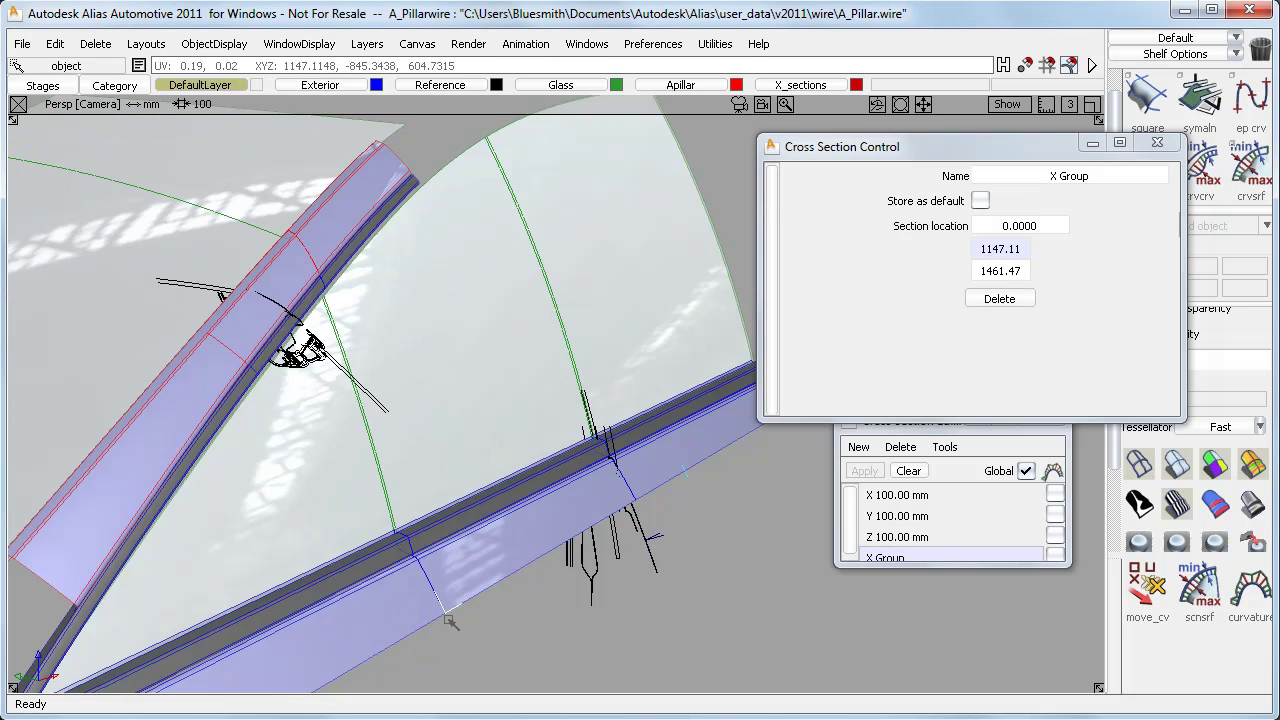
Add a section at X location 1000 to the discrete X section group.
alt+shift+right_drag(548, 593, 540, 598)
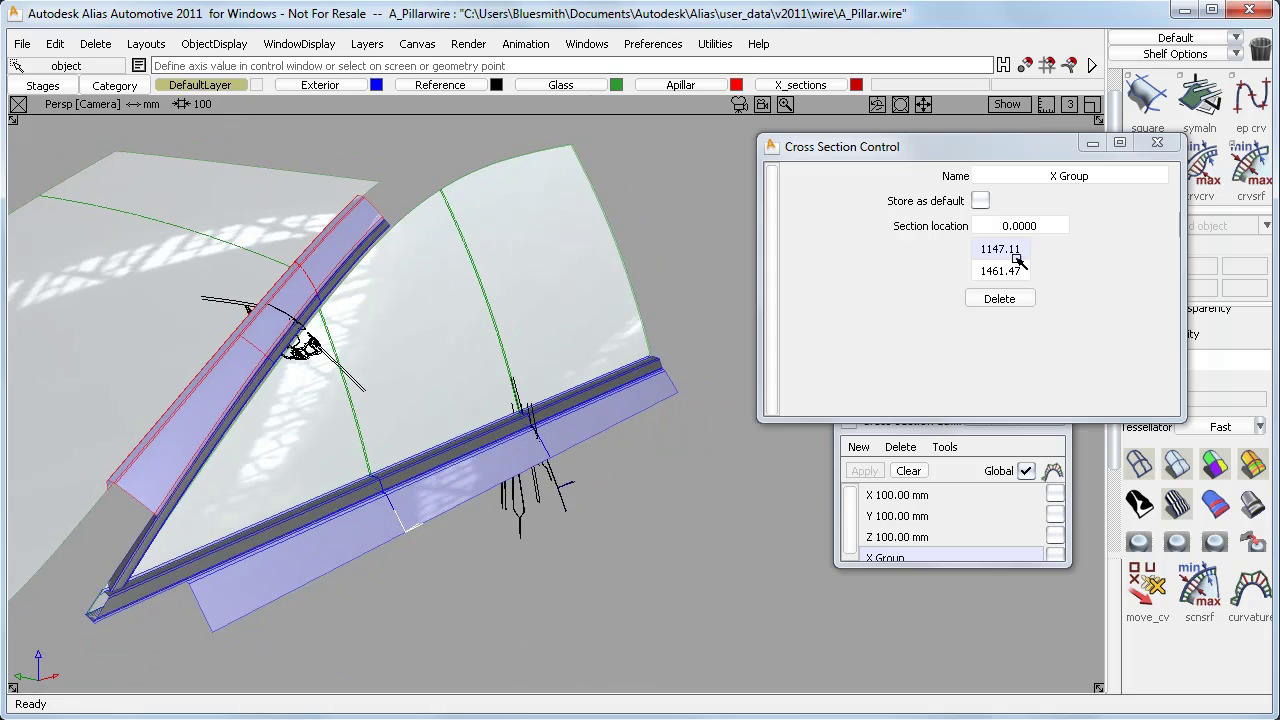
click(977, 226)
text(100)
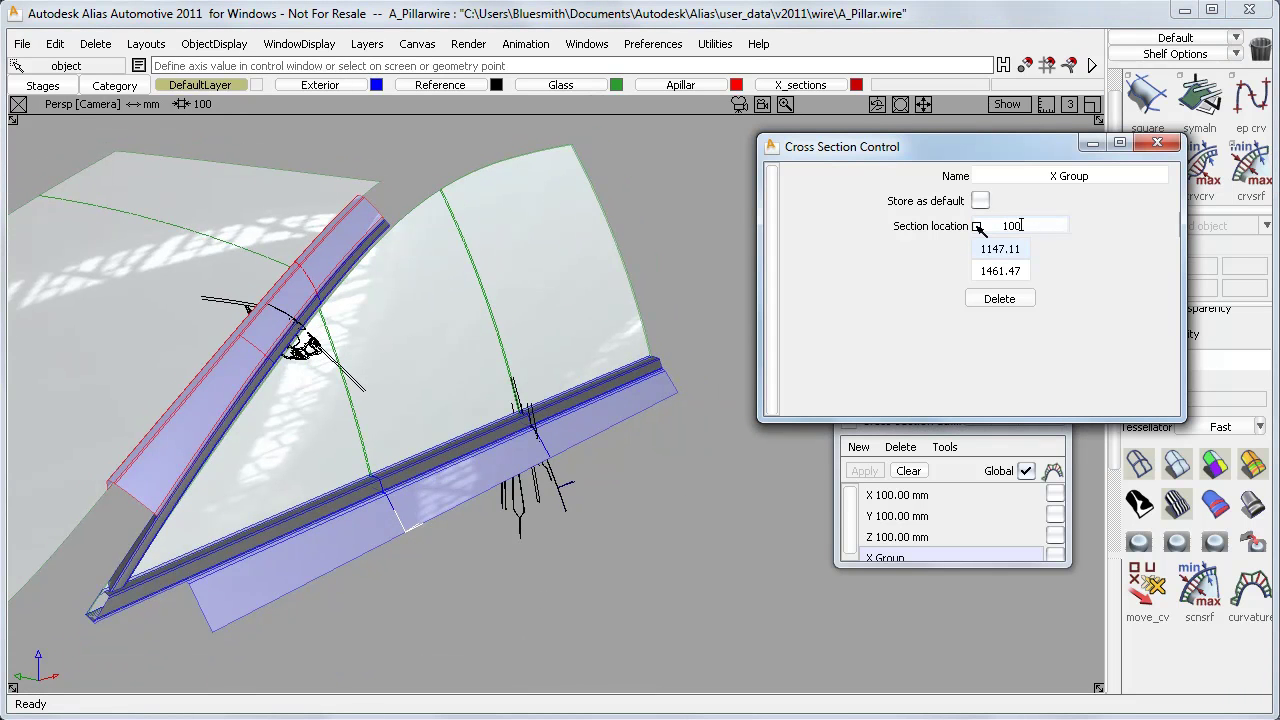
text(0)
key(Return)
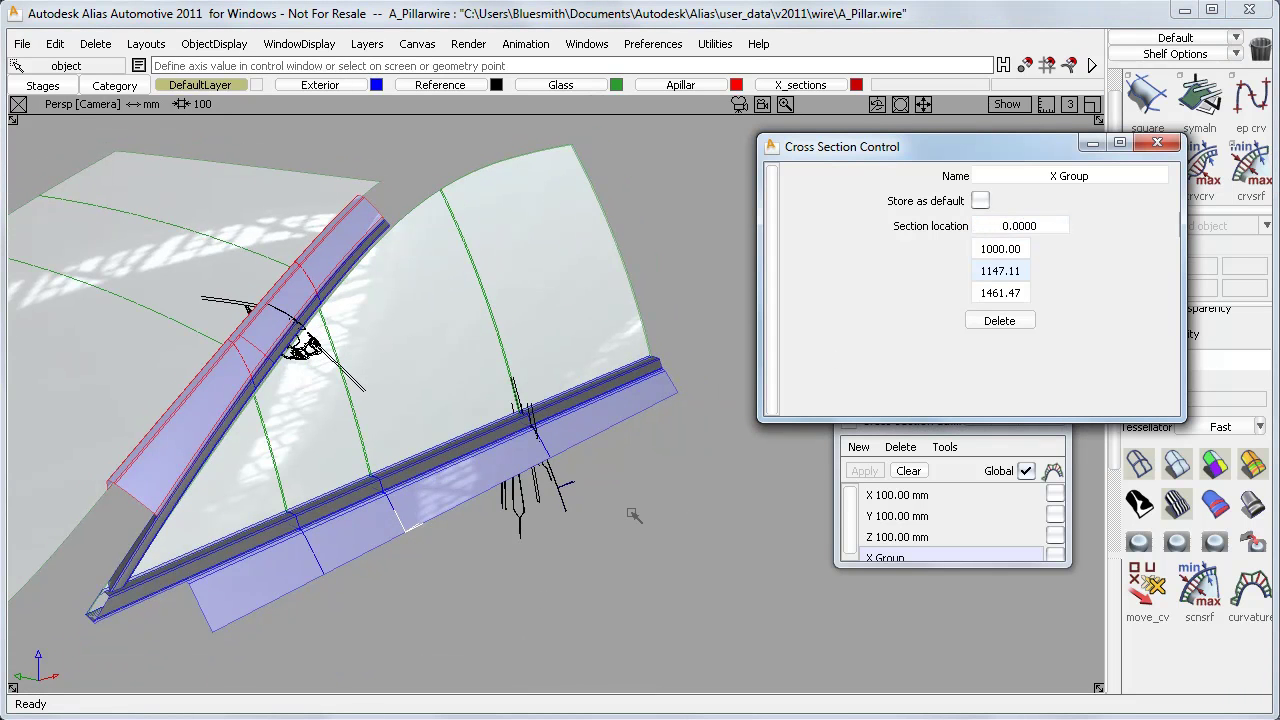
Try an extra X section at 1644.69 near the side glass's rear edge, and delete it from the group.
alt+shift+drag(633, 515, 365, 586)
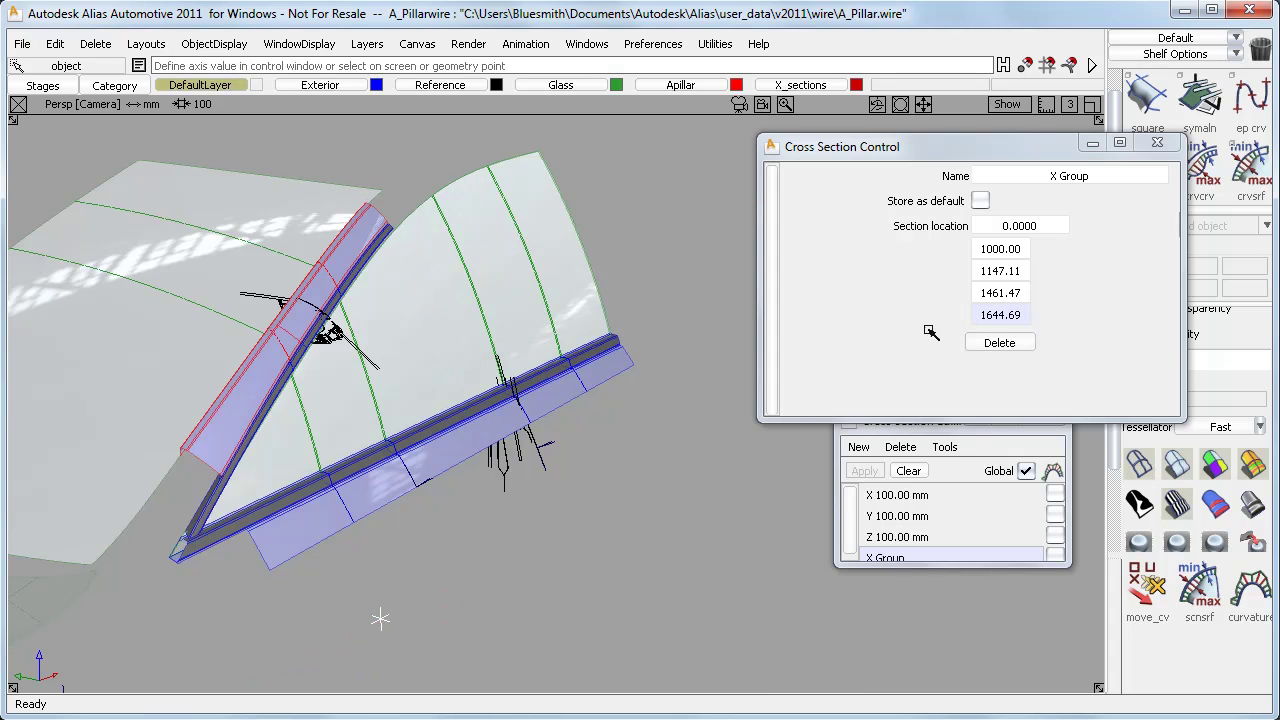
click(1000, 343)
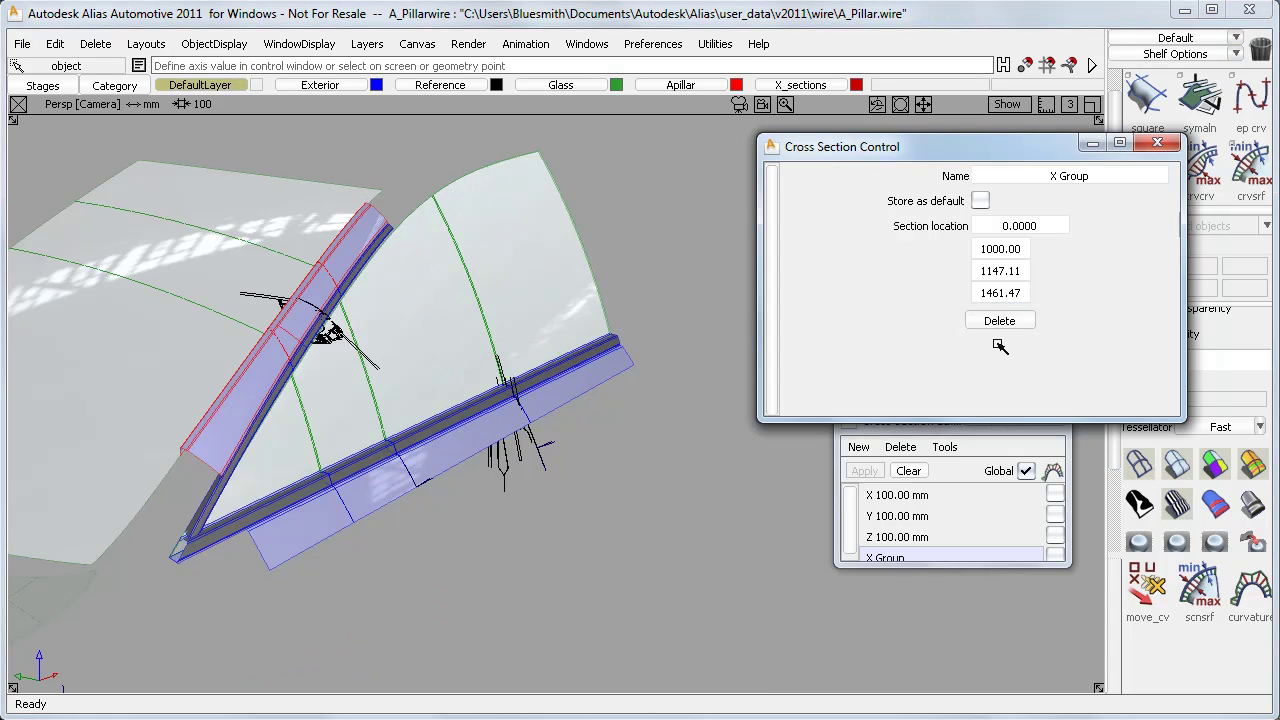
Clear the selection and close the Cross Section Control window for the X group.
ctrl+shift+drag(718, 478, 714, 414)
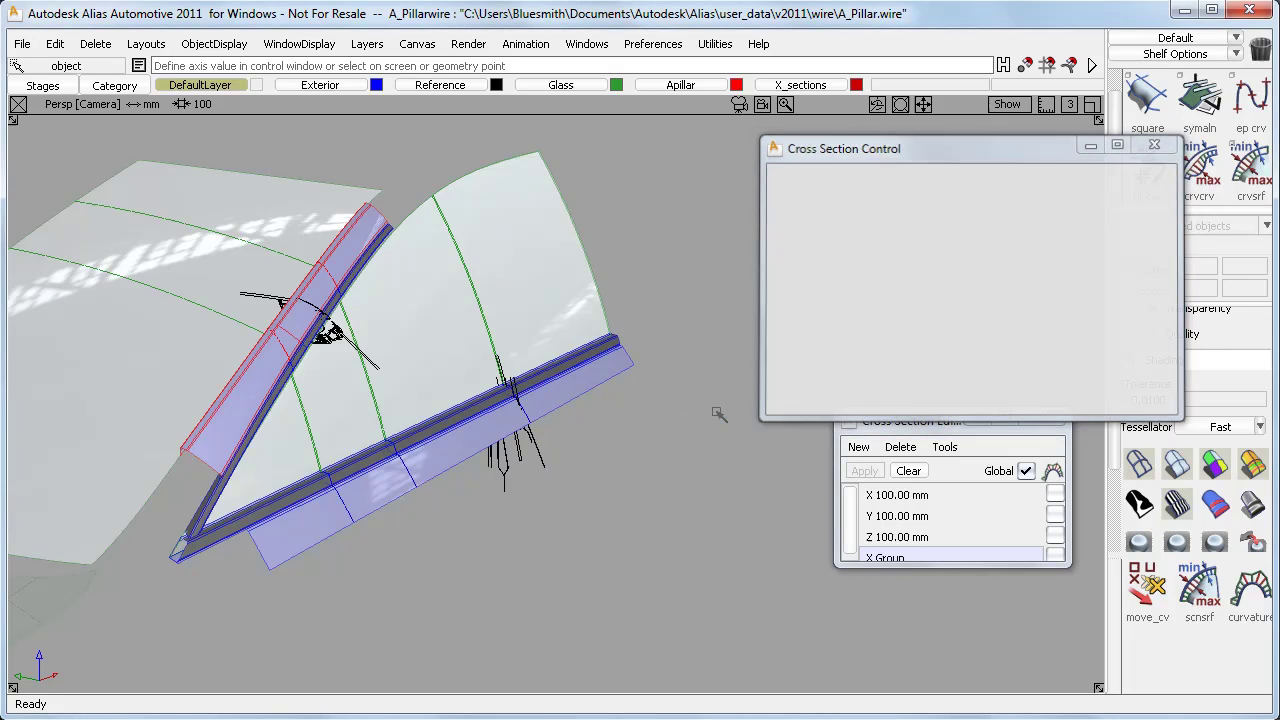
alt+shift+drag(626, 477, 669, 477)
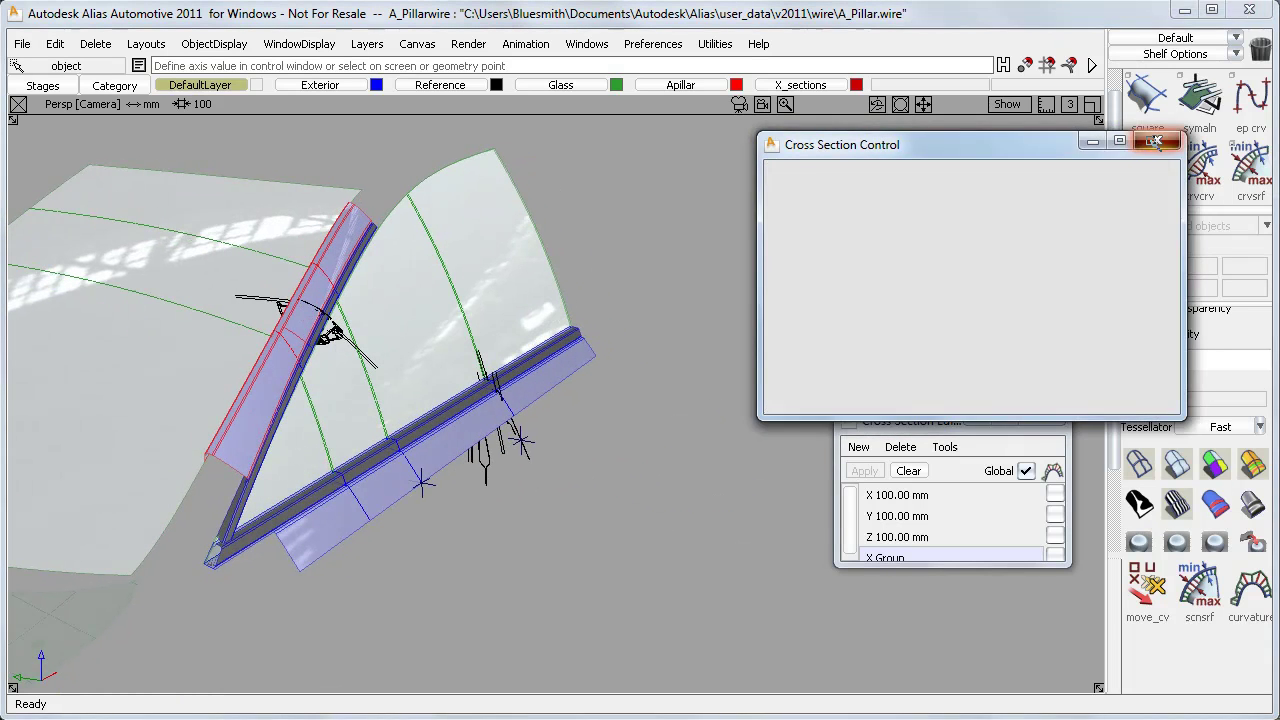
click(1157, 140)
mouse_move(610, 445)
alt+shift+mouse_down()
mouse_move(652, 462)
mouse_move(626, 454)
alt+shift+mouse_up()
alt+shift+right_drag(626, 454, 633, 452)
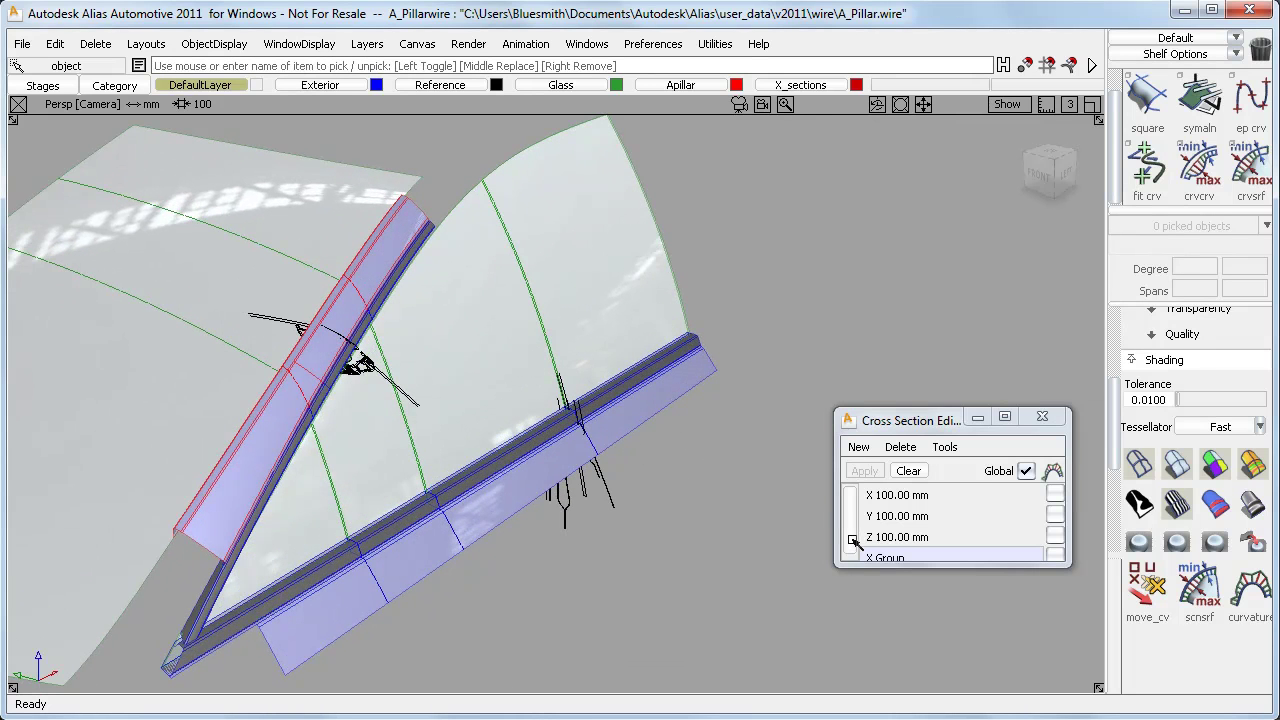
Open the X group's section settings and move the 1147.11 section along the lower exterior panel to location 1219.55.
drag(853, 540, 855, 555)
double_click(880, 553)
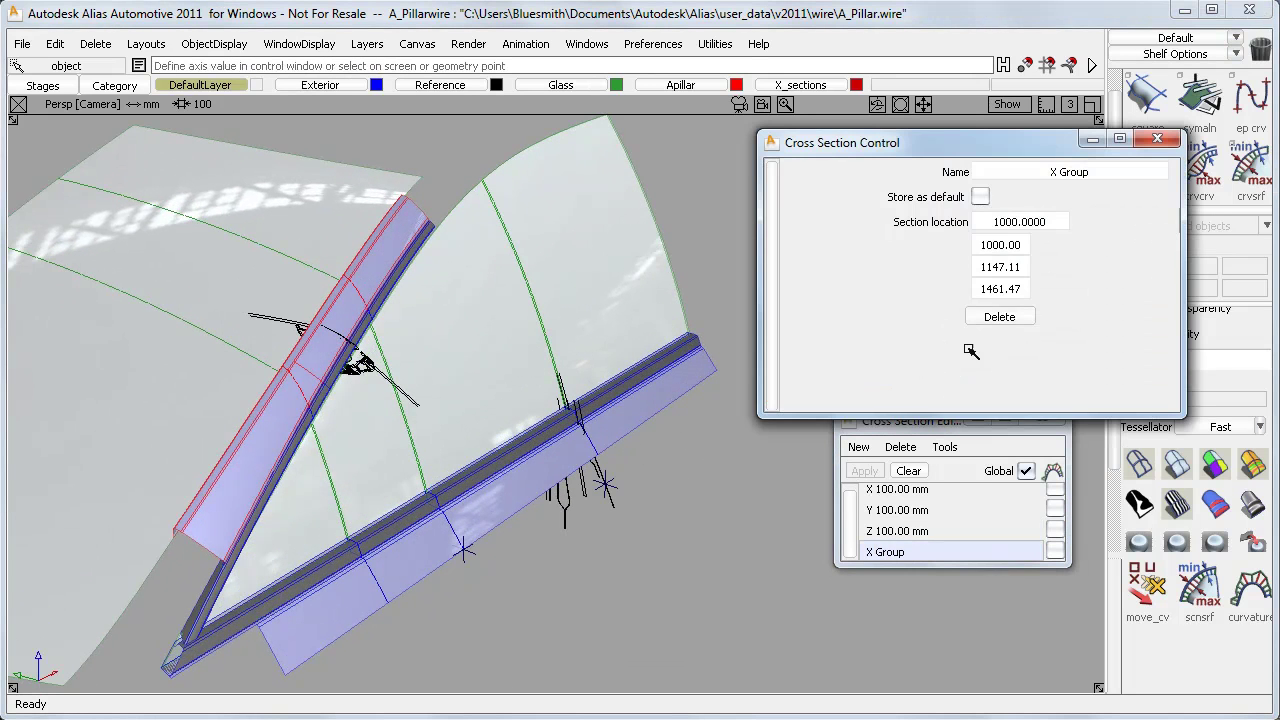
mouse_move(465, 552)
mouse_down()
mouse_move(645, 414)
mouse_move(502, 523)
mouse_move(496, 556)
mouse_move(521, 563)
mouse_move(507, 543)
mouse_move(530, 512)
mouse_move(343, 603)
mouse_move(497, 530)
mouse_up()
ctrl+shift+right_click(521, 561)
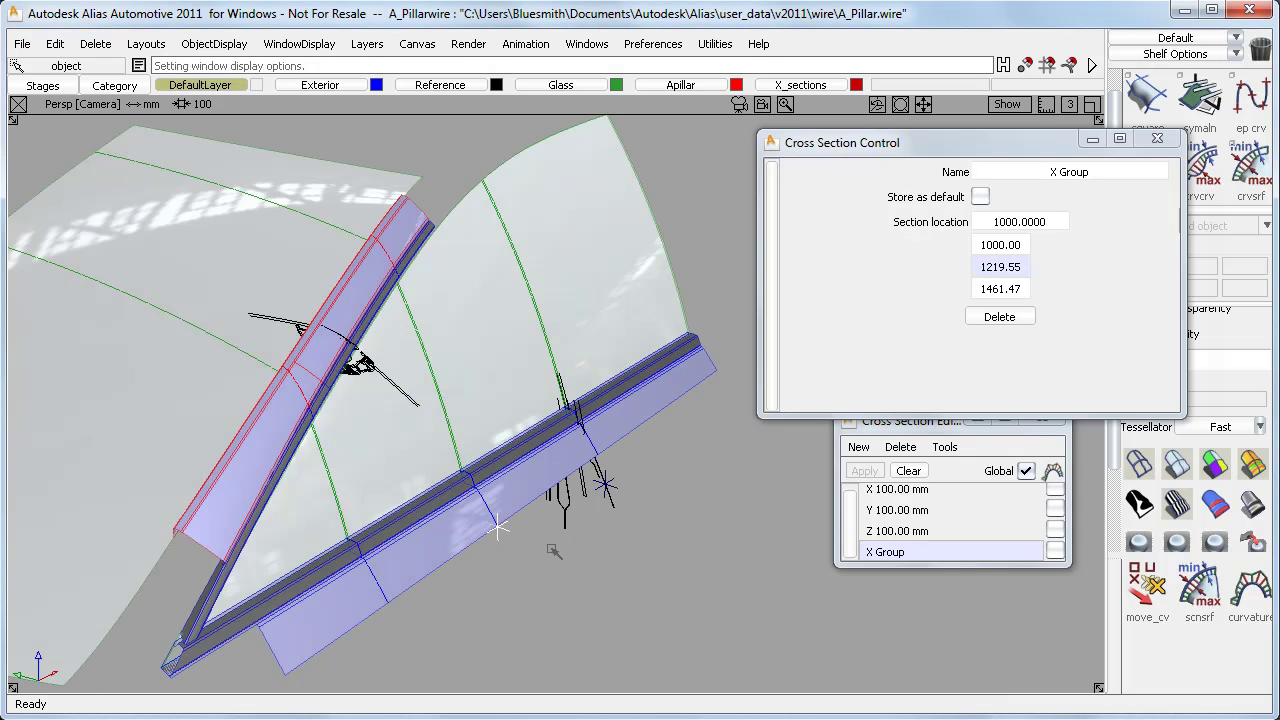
Clear the displayed X group sections and close the Cross Section Control window.
click(908, 471)
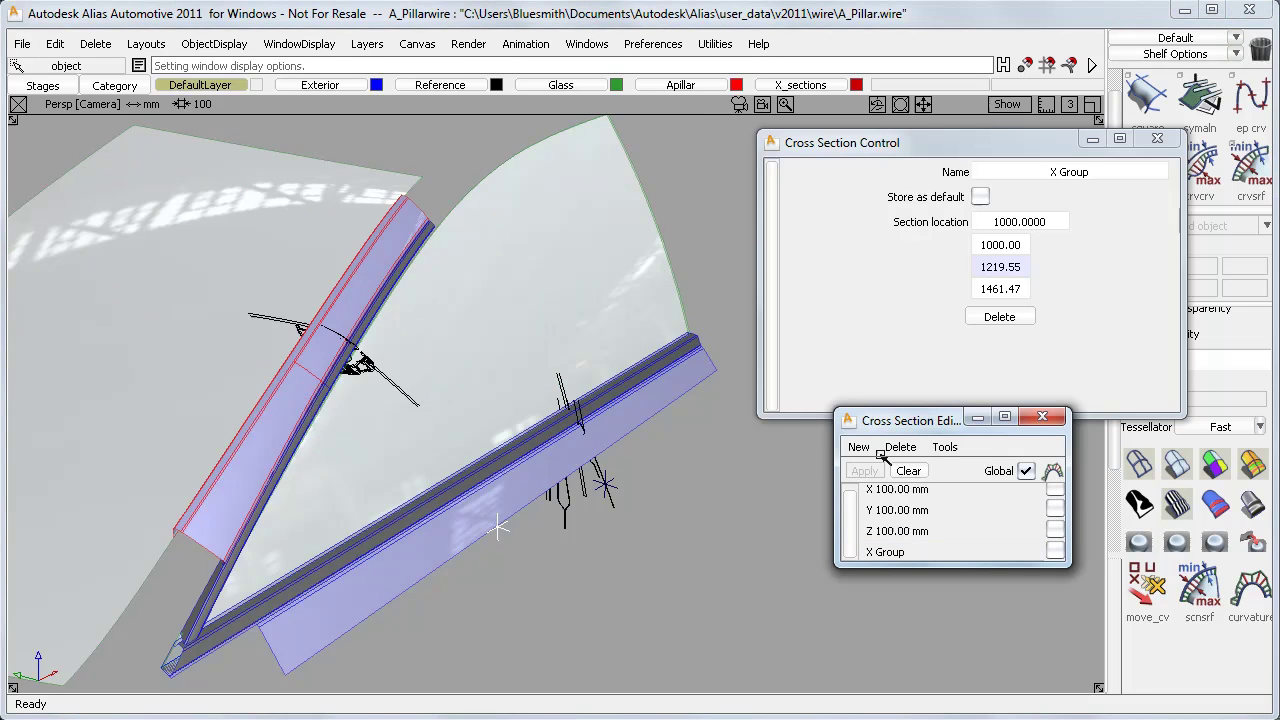
alt+shift+click(364, 358)
alt+shift+right_drag(433, 372, 486, 360)
alt+shift+middle_drag(508, 352, 591, 390)
alt+shift+drag(591, 390, 550, 408)
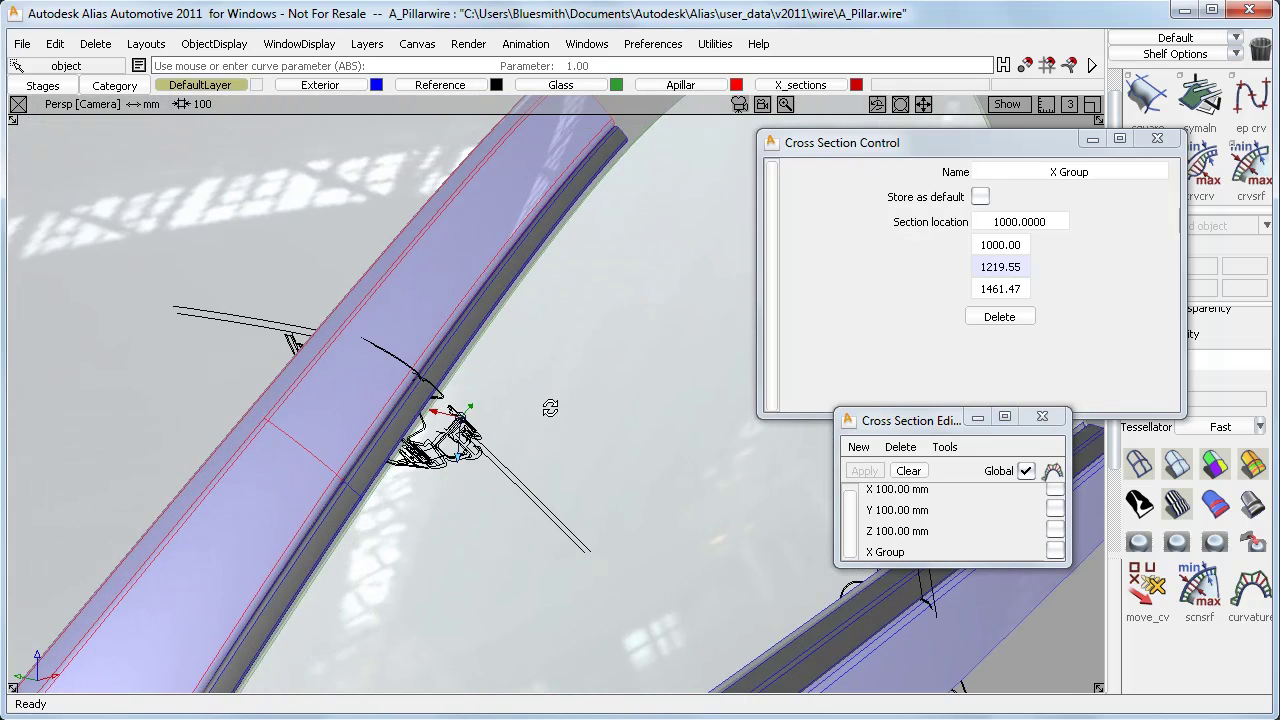
click(1156, 139)
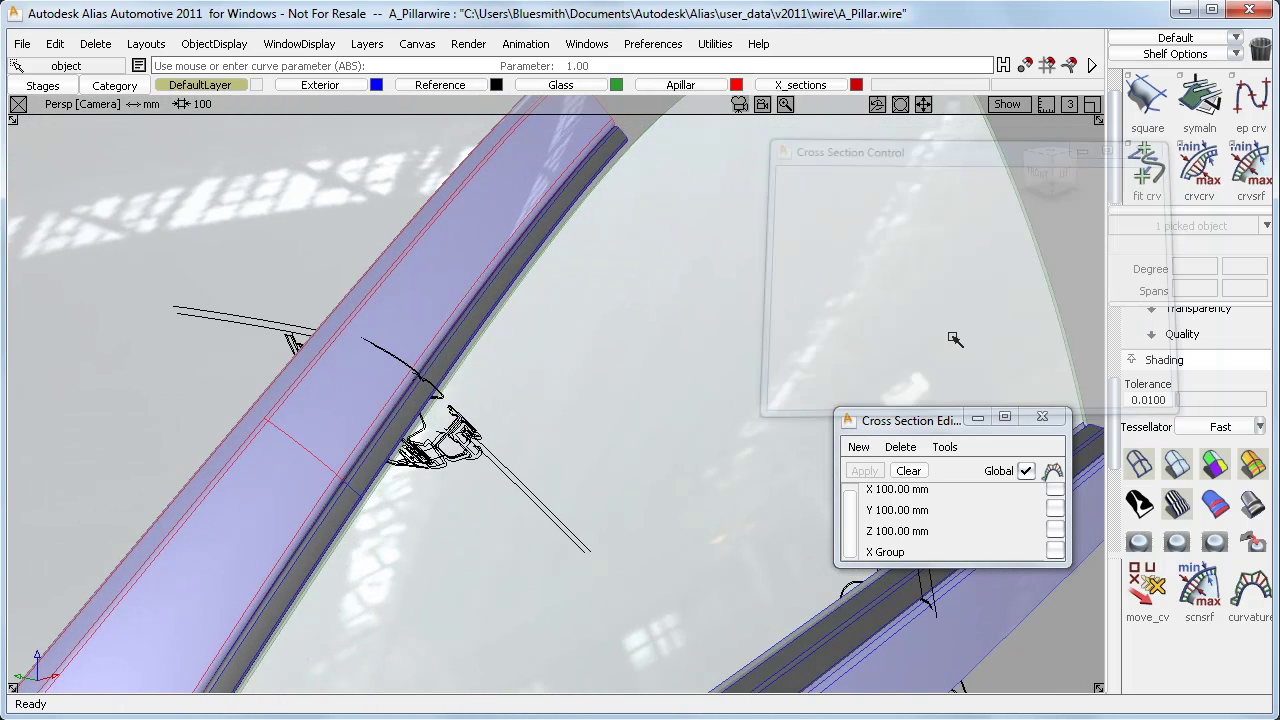
Create a planar section group from three points on the A-pillar's reference section curves, using the 3 Pt construction method.
click(859, 447)
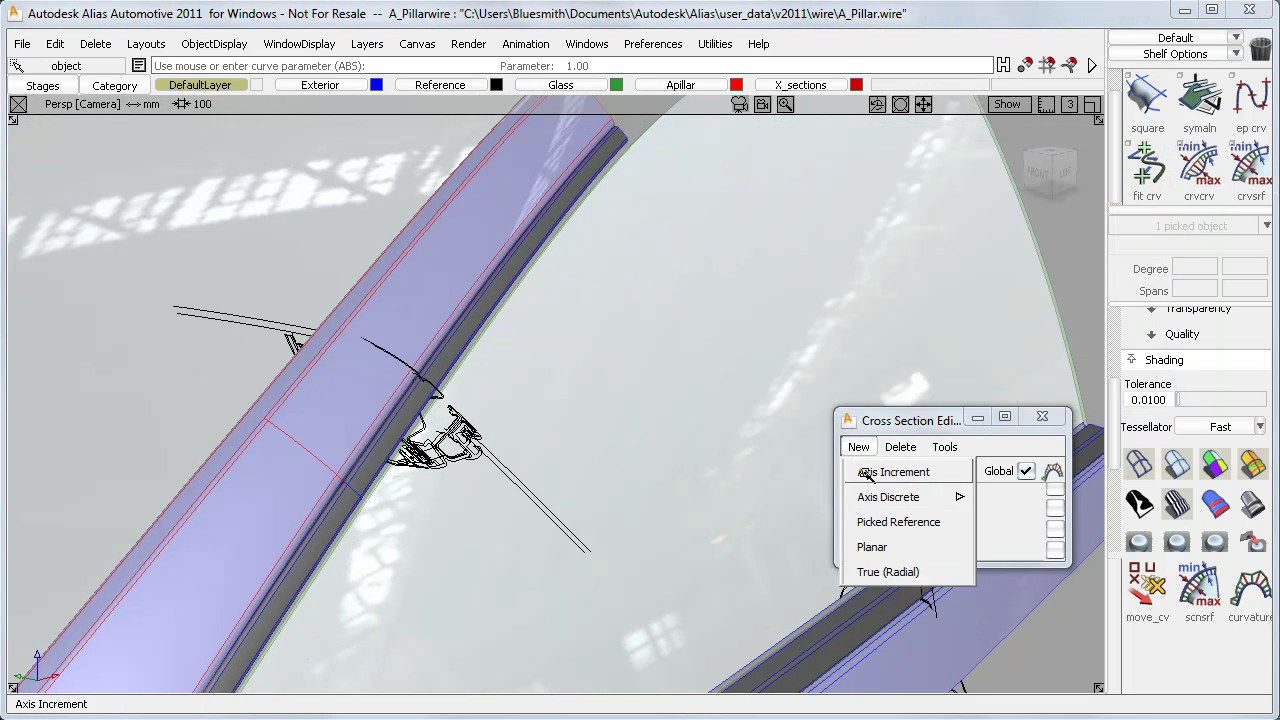
click(871, 546)
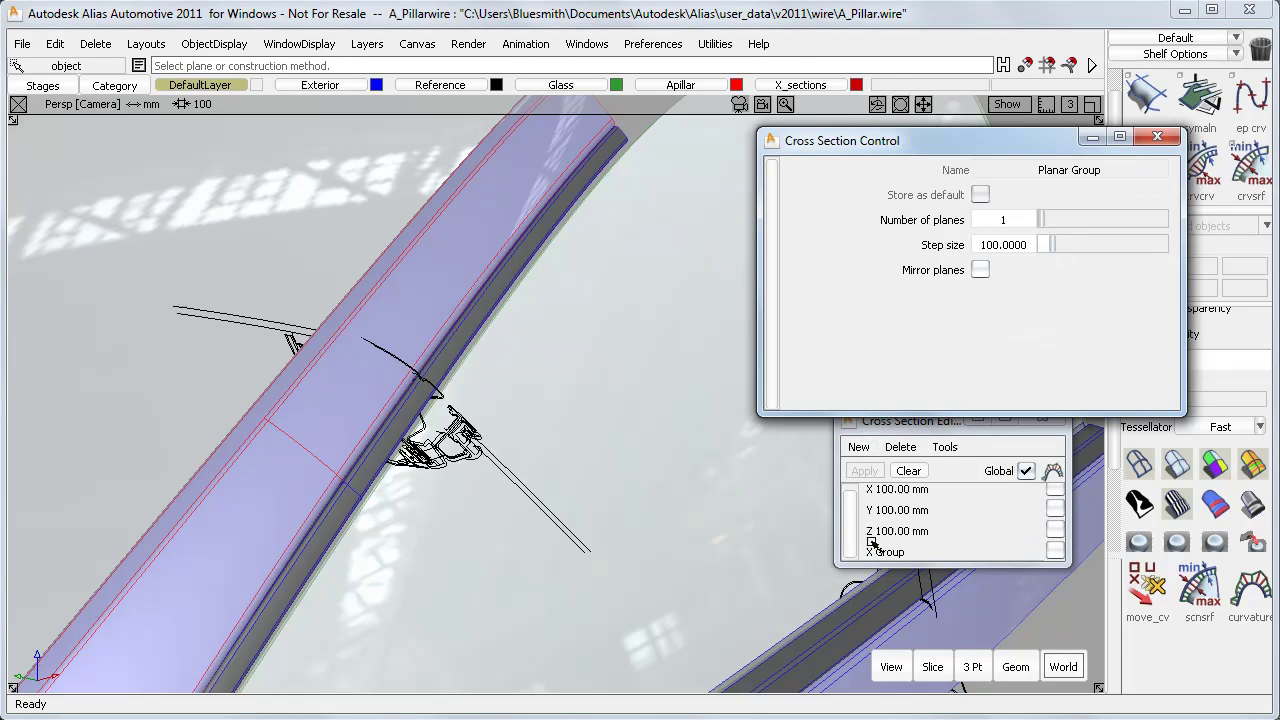
click(966, 666)
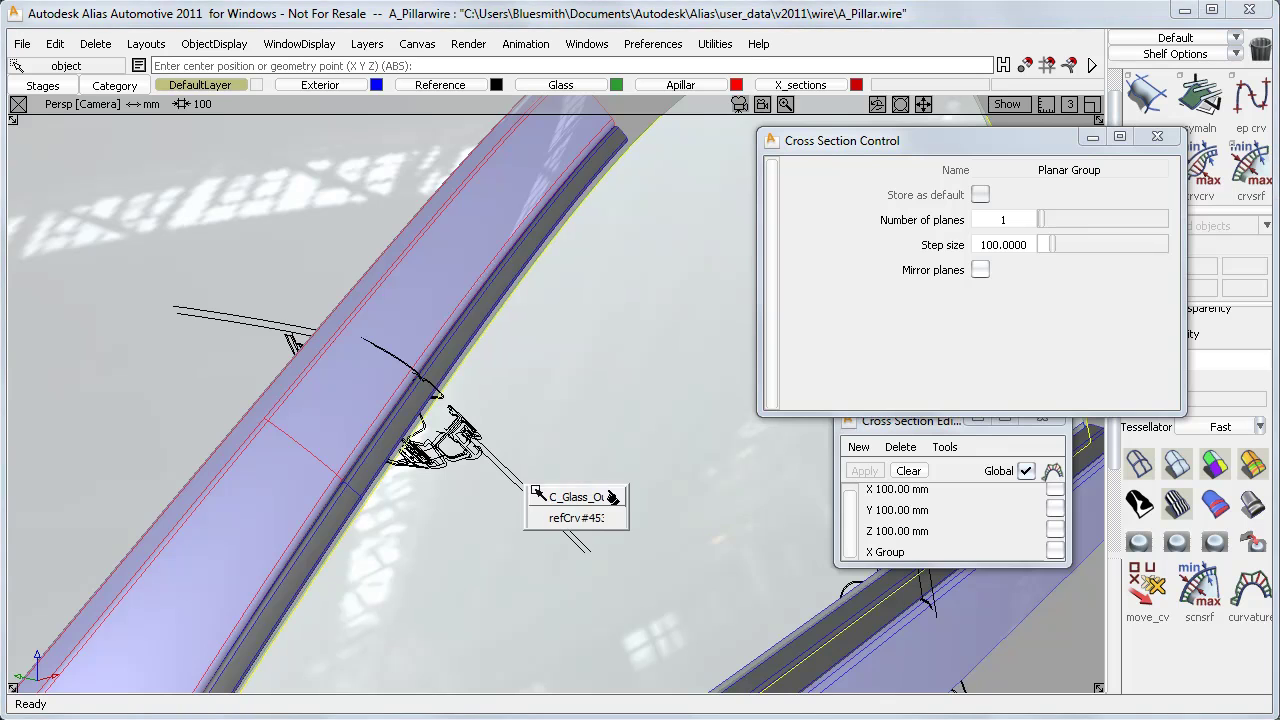
click(524, 488)
click(263, 325)
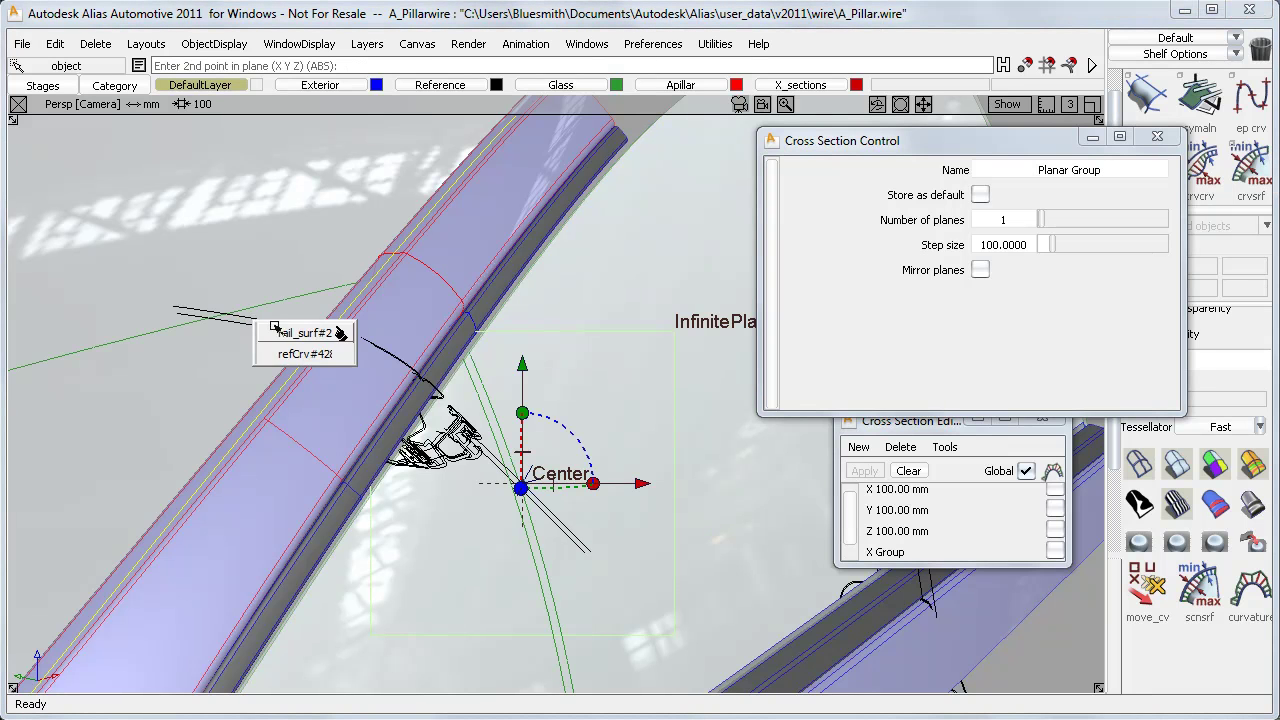
click(298, 353)
click(428, 466)
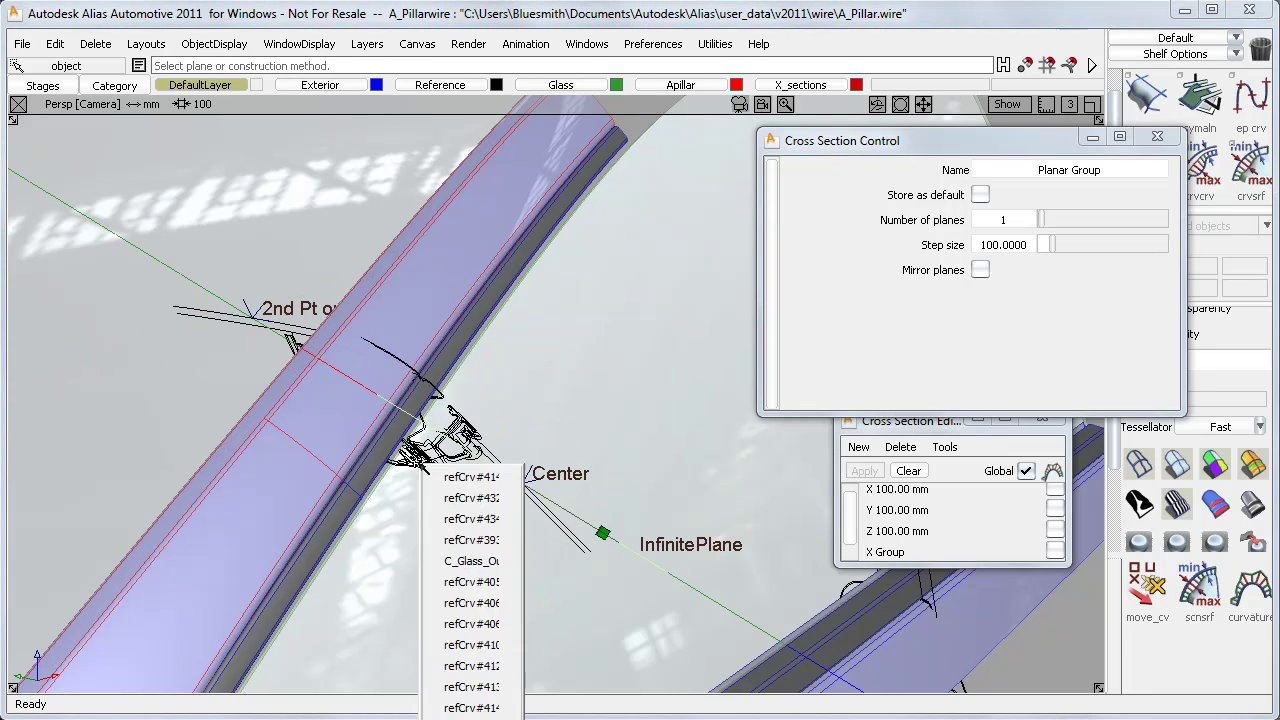
click(440, 475)
Examine from several angles how the planar section cuts the windshield, A-pillar and side glass relative to the reference curves.
alt+shift+right_drag(576, 468, 544, 492)
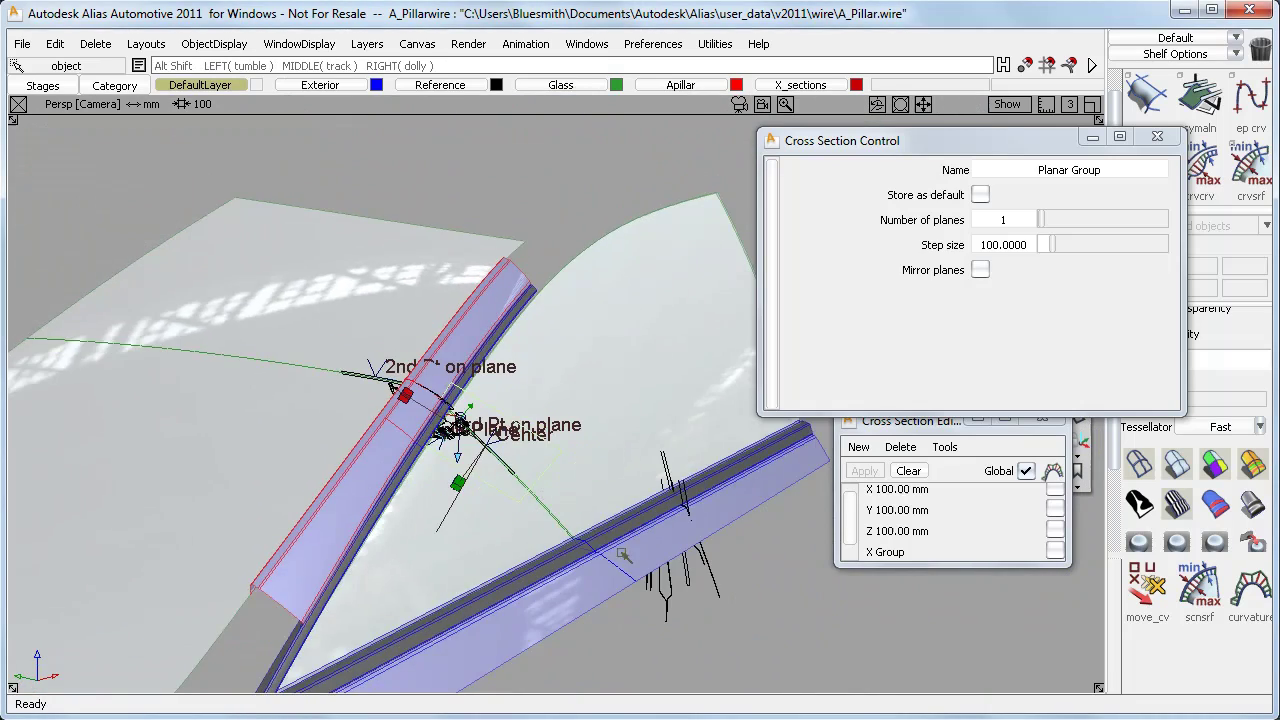
alt+shift+drag(621, 553, 373, 581)
alt+shift+drag(532, 511, 376, 572)
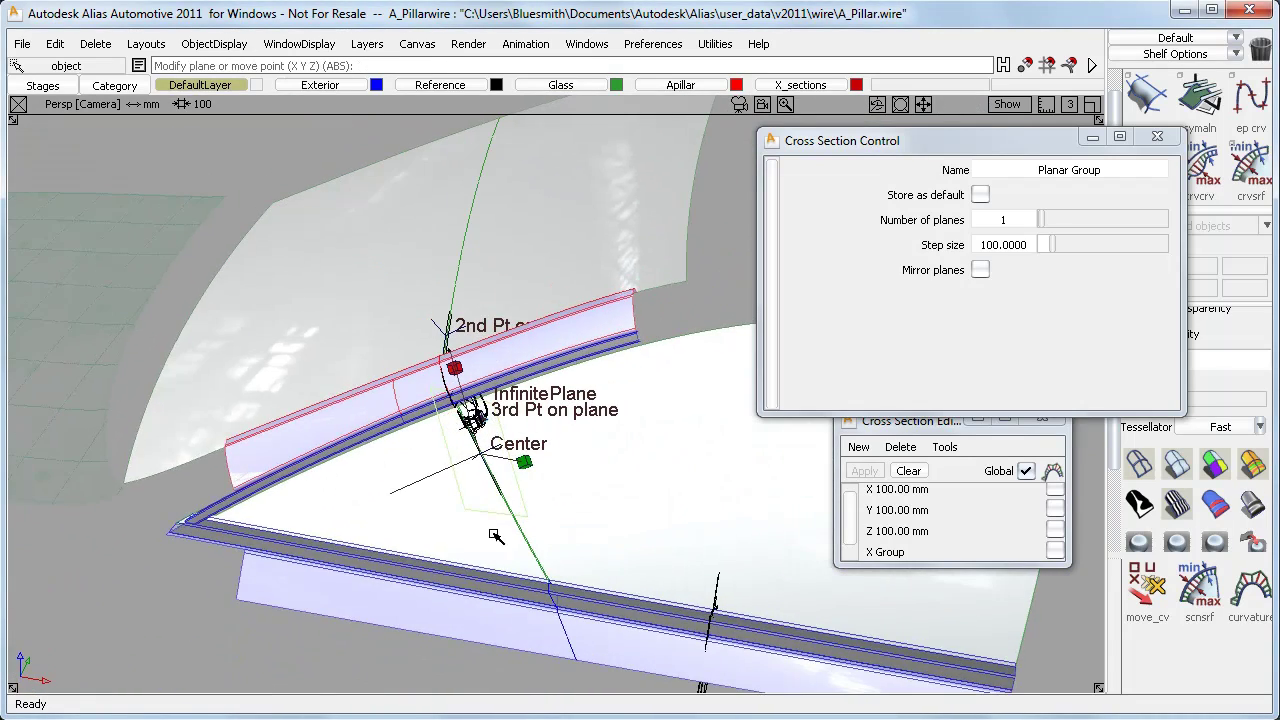
alt+shift+drag(476, 351, 563, 480)
alt+shift+right_drag(470, 484, 520, 456)
alt+shift+drag(523, 456, 540, 443)
mouse_move(541, 444)
ctrl+shift+right_down()
mouse_move(568, 464)
mouse_move(514, 480)
ctrl+shift+right_up()
alt+shift+drag(514, 480, 576, 546)
Clear the displayed section and create another planar group with the Geom method, placed on the windshield edge opposite the A-pillar.
click(909, 472)
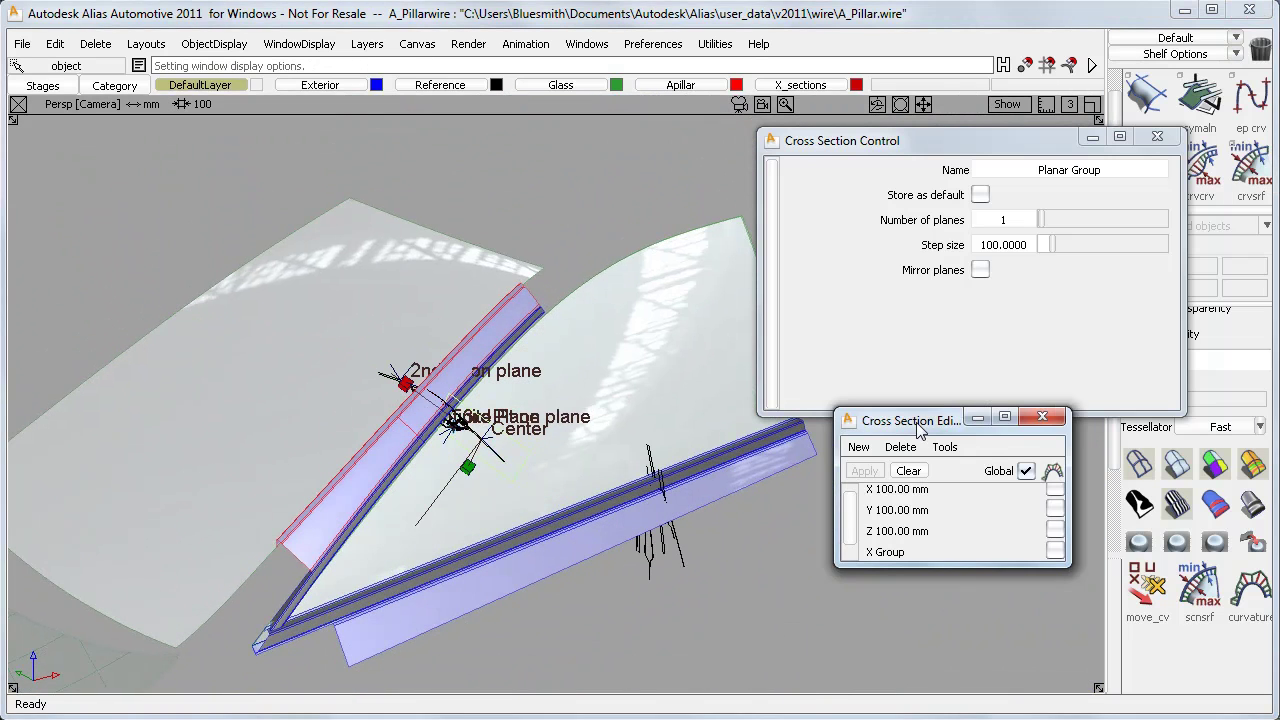
drag(920, 428, 925, 473)
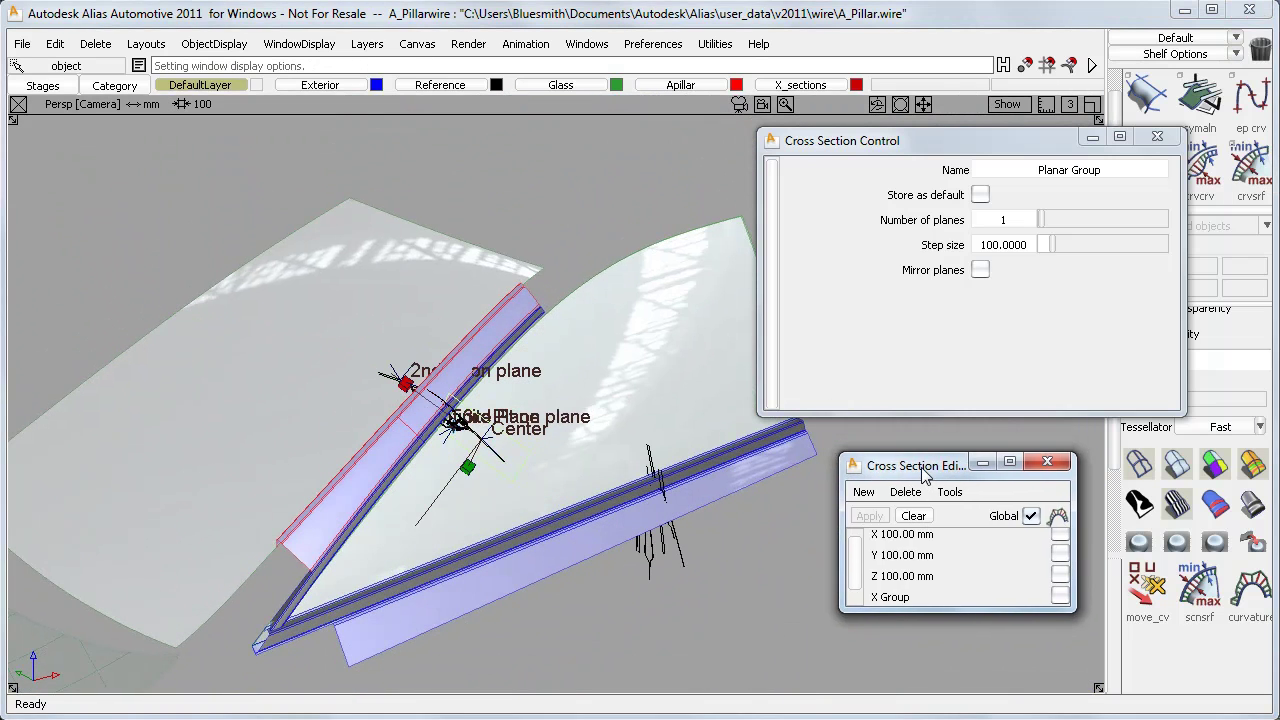
click(864, 491)
click(878, 594)
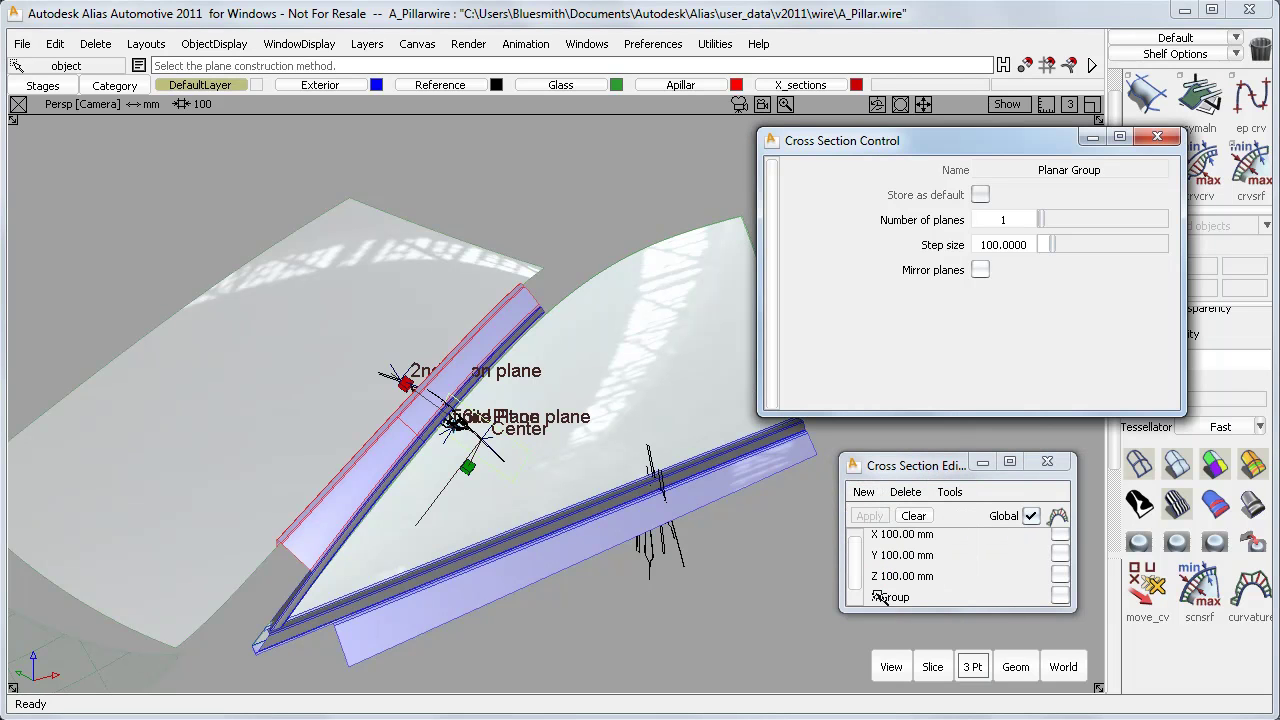
click(1014, 667)
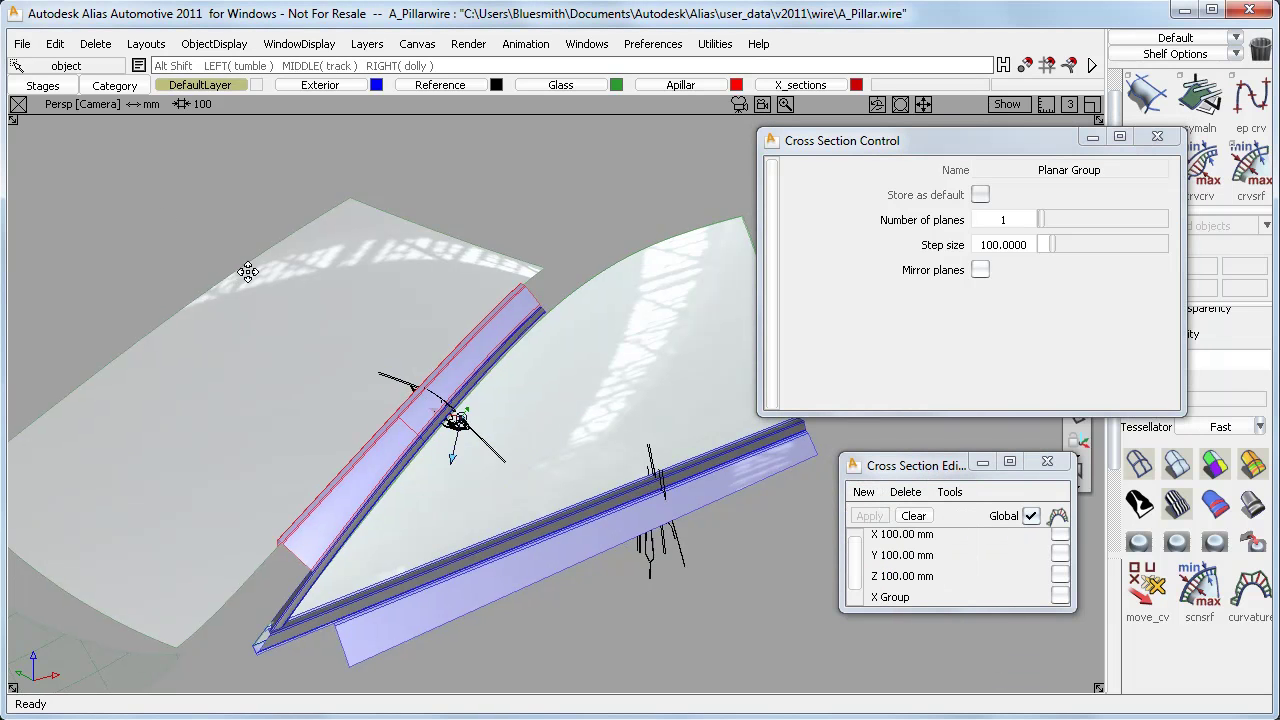
alt+shift+middle_drag(214, 265, 312, 262)
drag(312, 260, 247, 364)
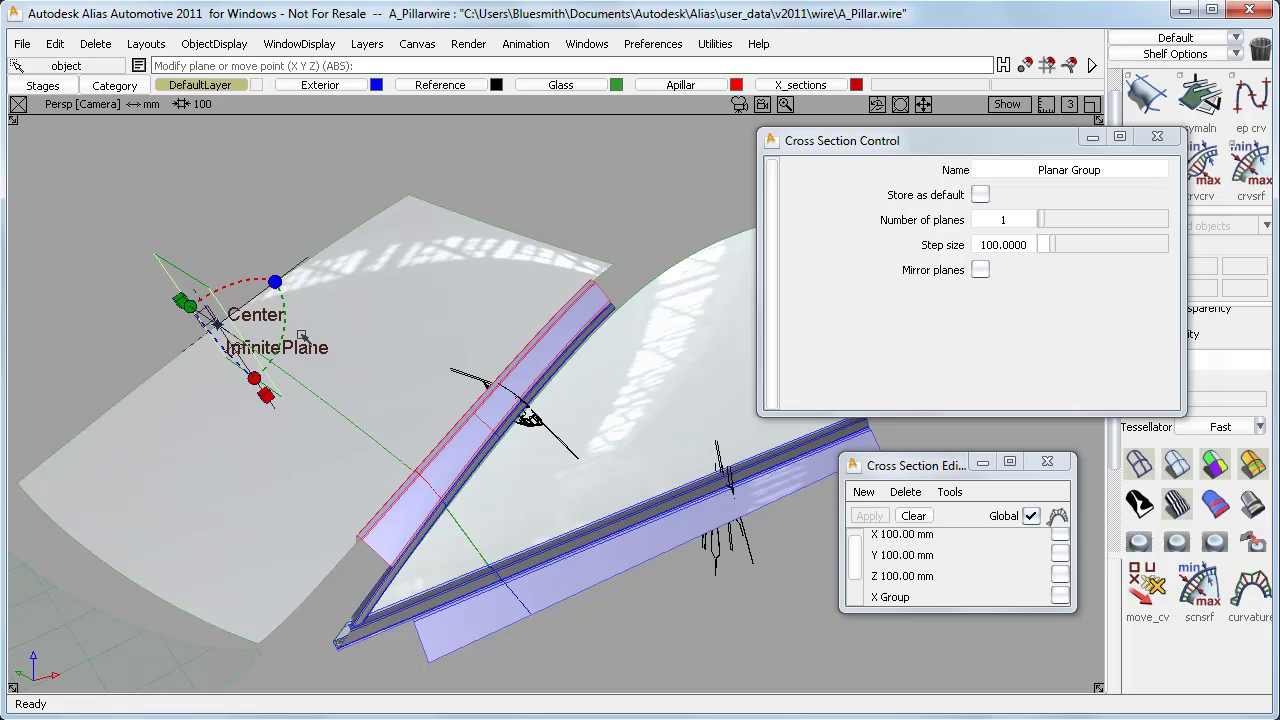
Set the planar group to 16 planes with a step size of 81.31, mirror the planes, and close the Cross Section Control window.
drag(1043, 220, 1055, 250)
click(981, 270)
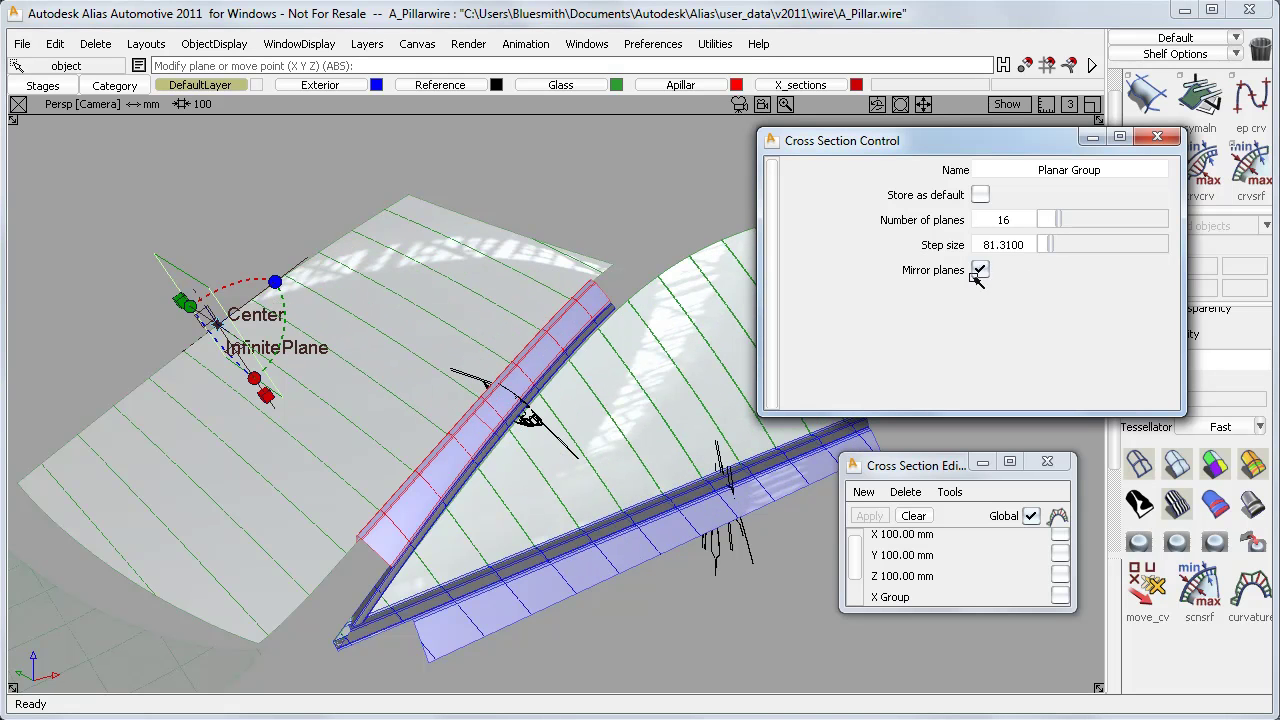
alt+shift+drag(549, 446, 614, 432)
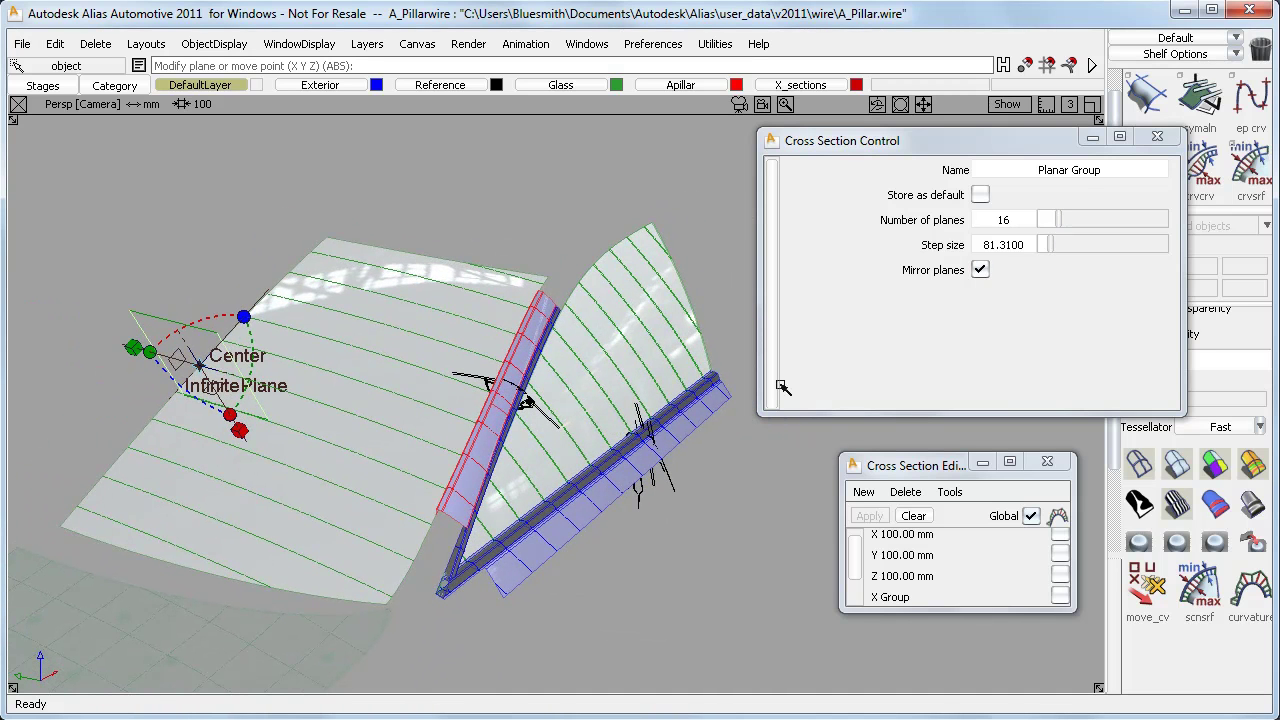
click(1157, 138)
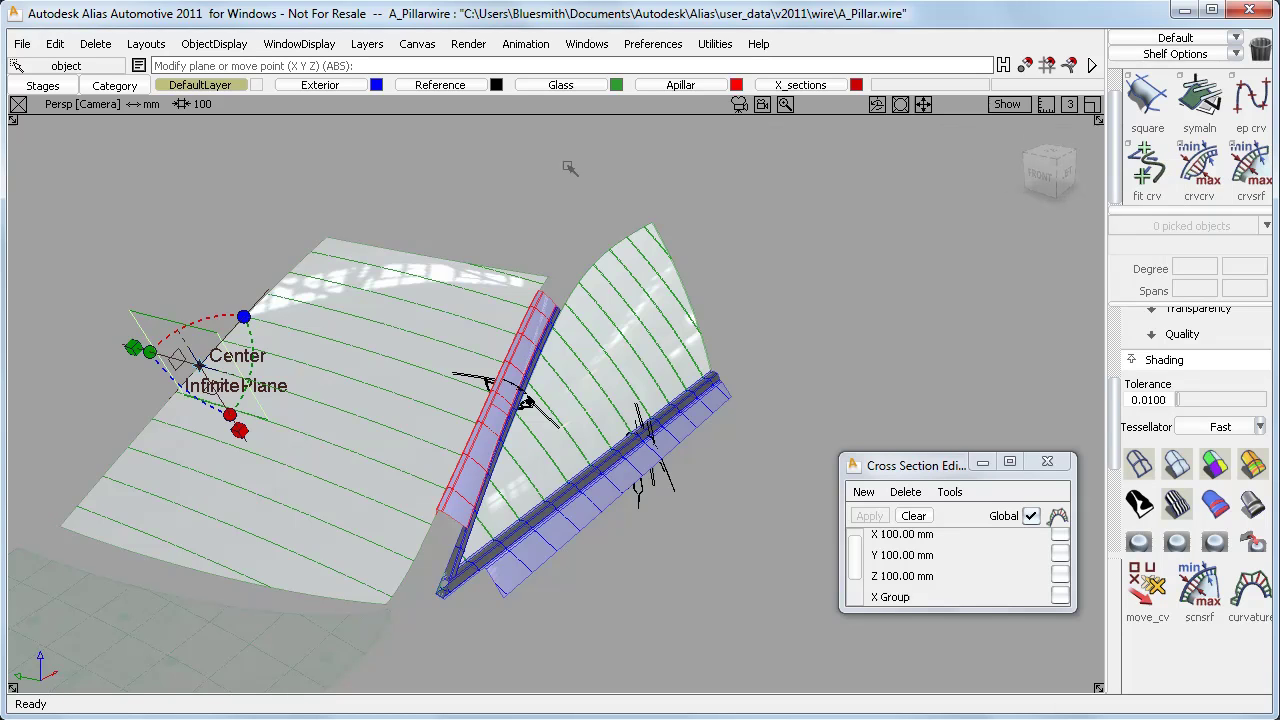
Switch to the RearSeatwire stage and examine the rear seat's cushions and internal structure in wireframe.
click(42, 86)
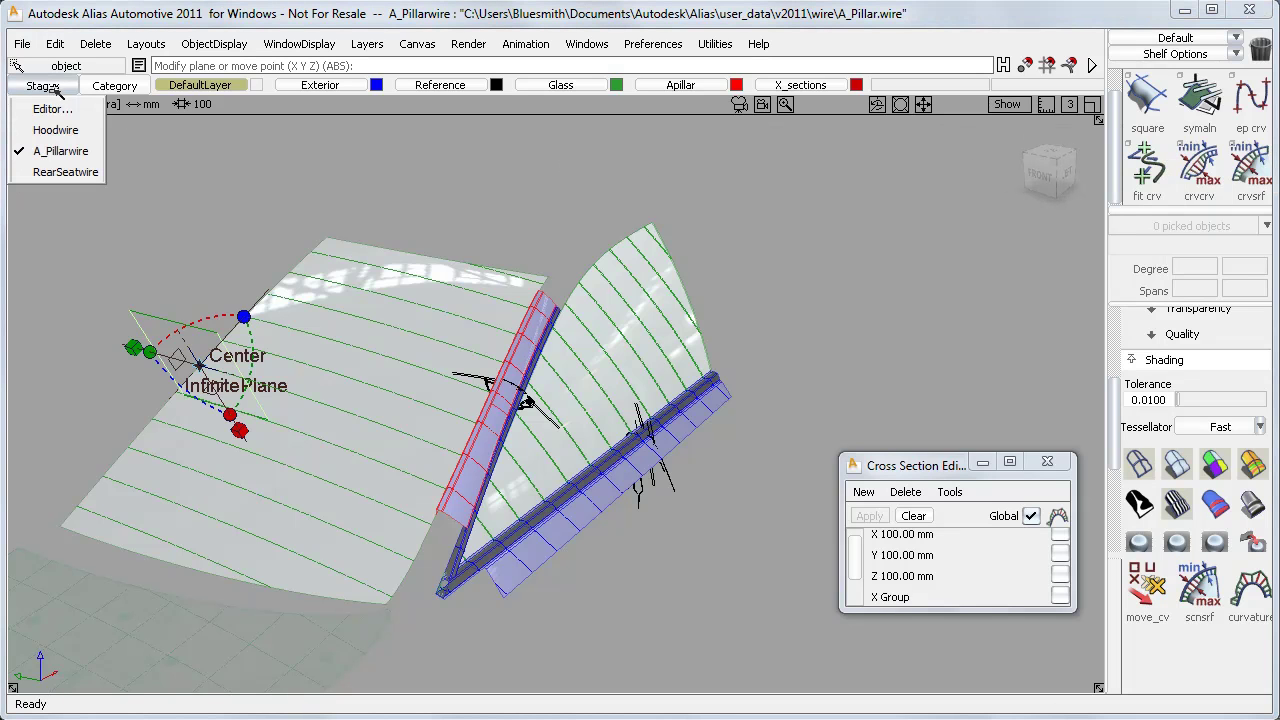
click(57, 171)
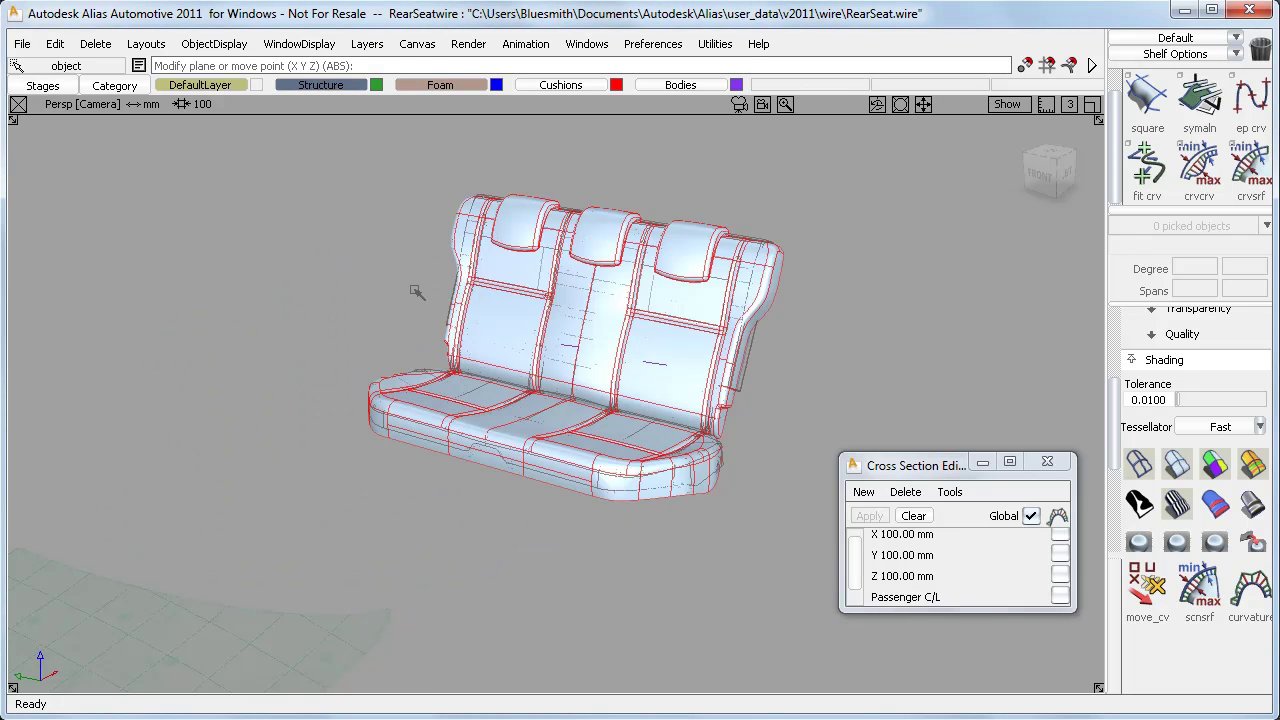
alt+shift+right_drag(560, 363, 687, 322)
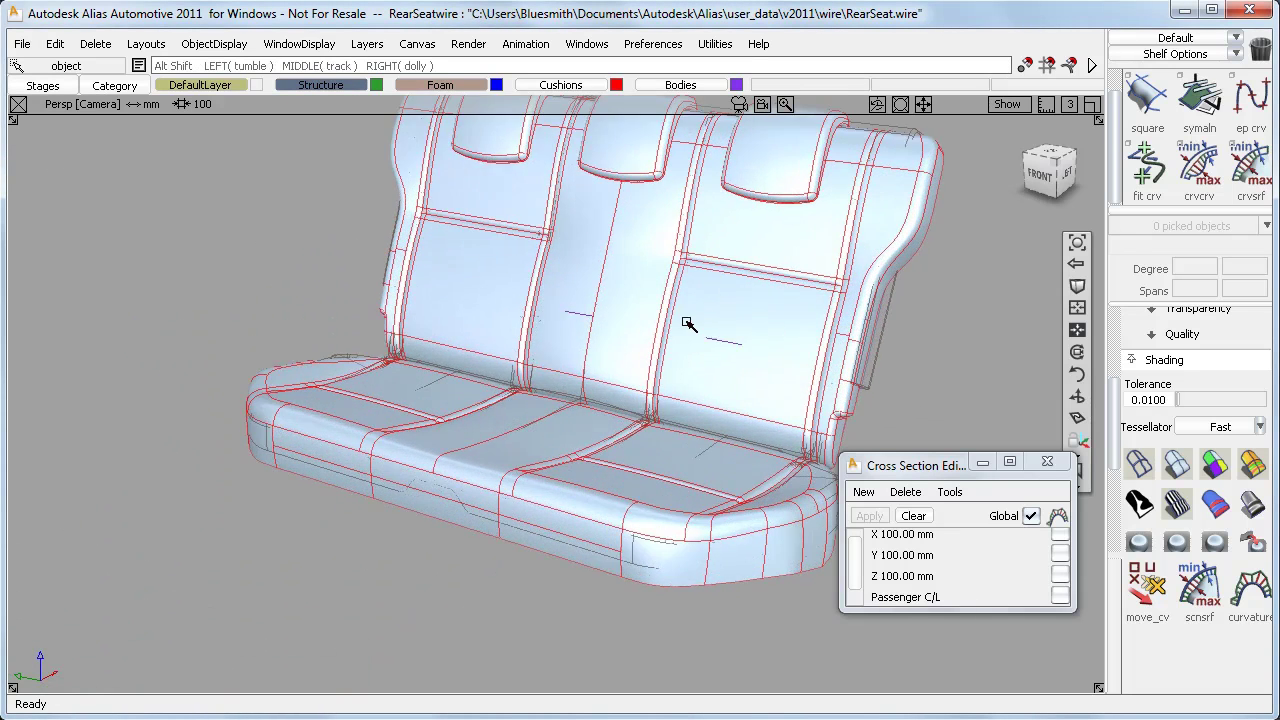
mouse_move(686, 323)
alt+shift+mouse_down()
mouse_move(612, 372)
mouse_move(660, 368)
alt+shift+mouse_up()
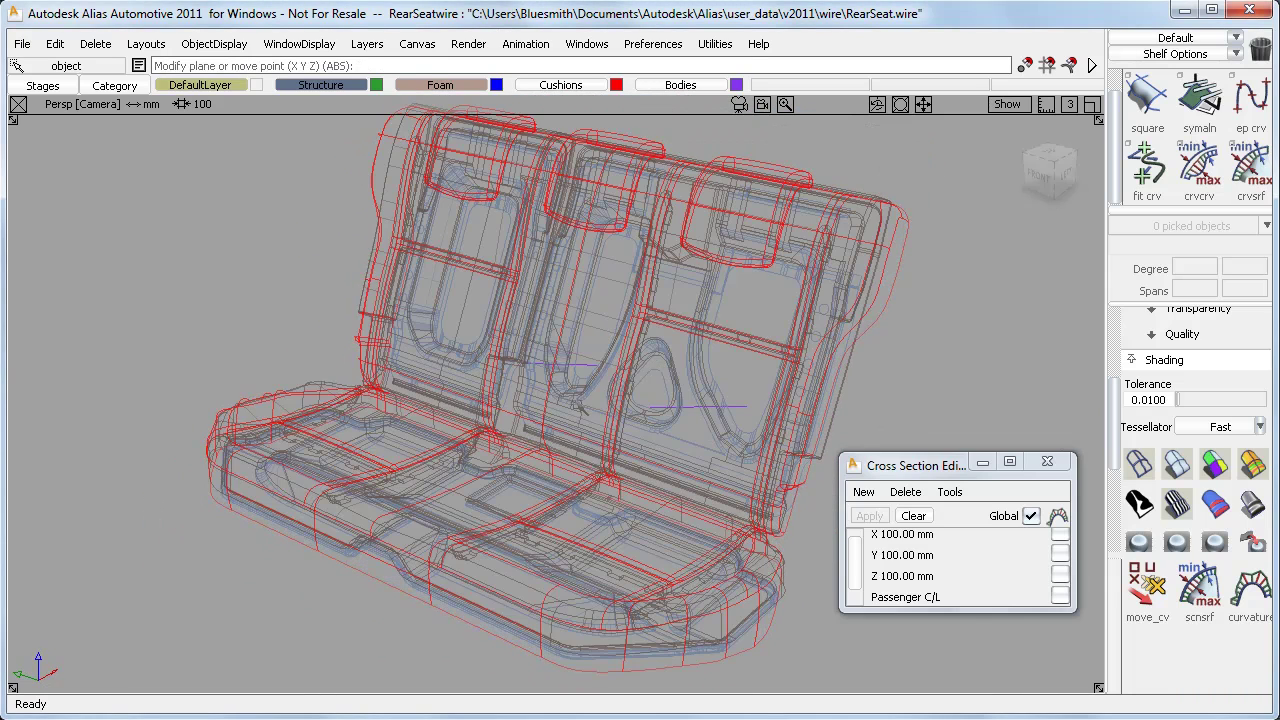
key(alt+shift)
alt+shift+right_drag(539, 428, 658, 405)
alt+shift+drag(658, 405, 436, 406)
alt+shift+right_drag(685, 404, 605, 407)
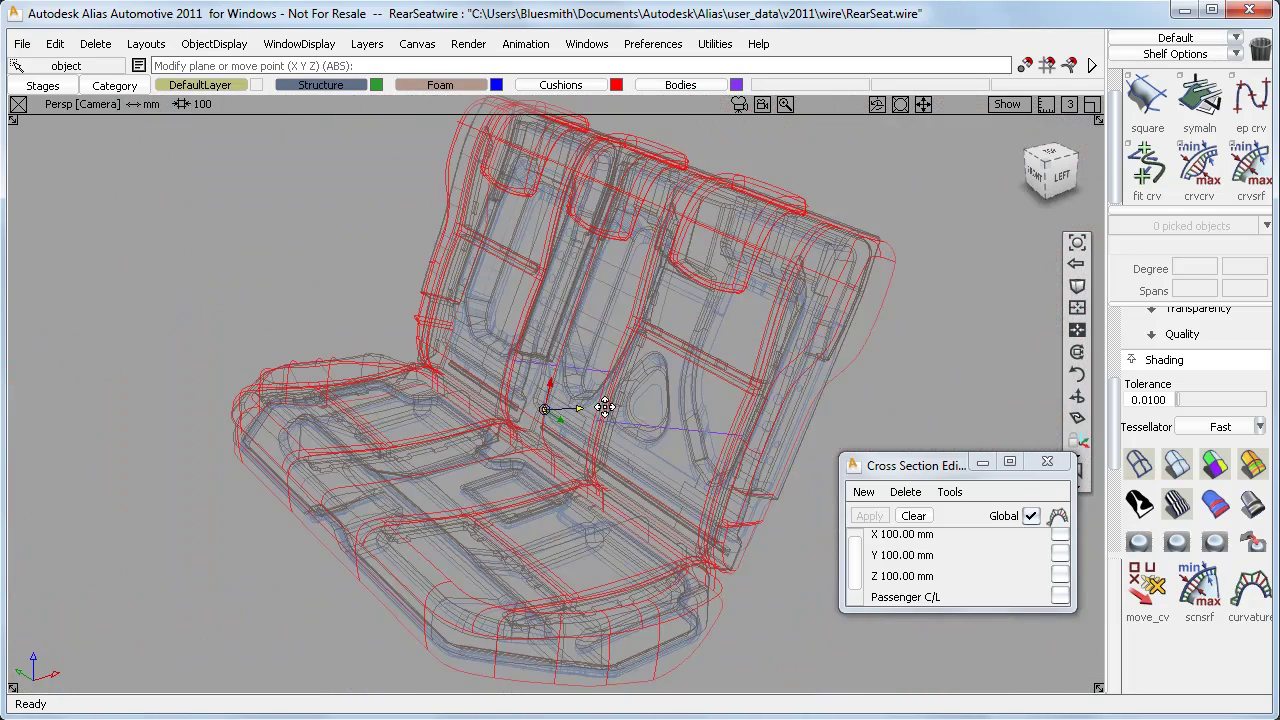
alt+shift+middle_drag(605, 407, 599, 407)
Display the Passenger C/L sections on the shaded rear seat with its model curves hidden.
key(5)
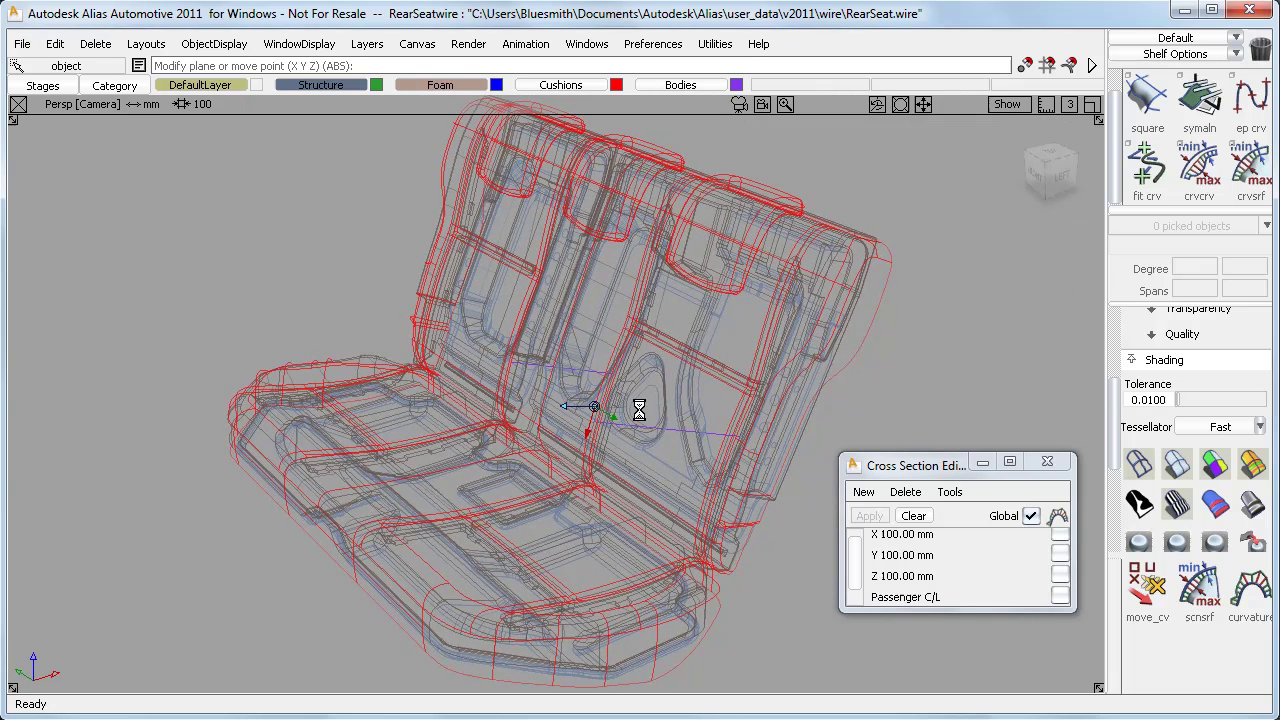
key(alt+m)
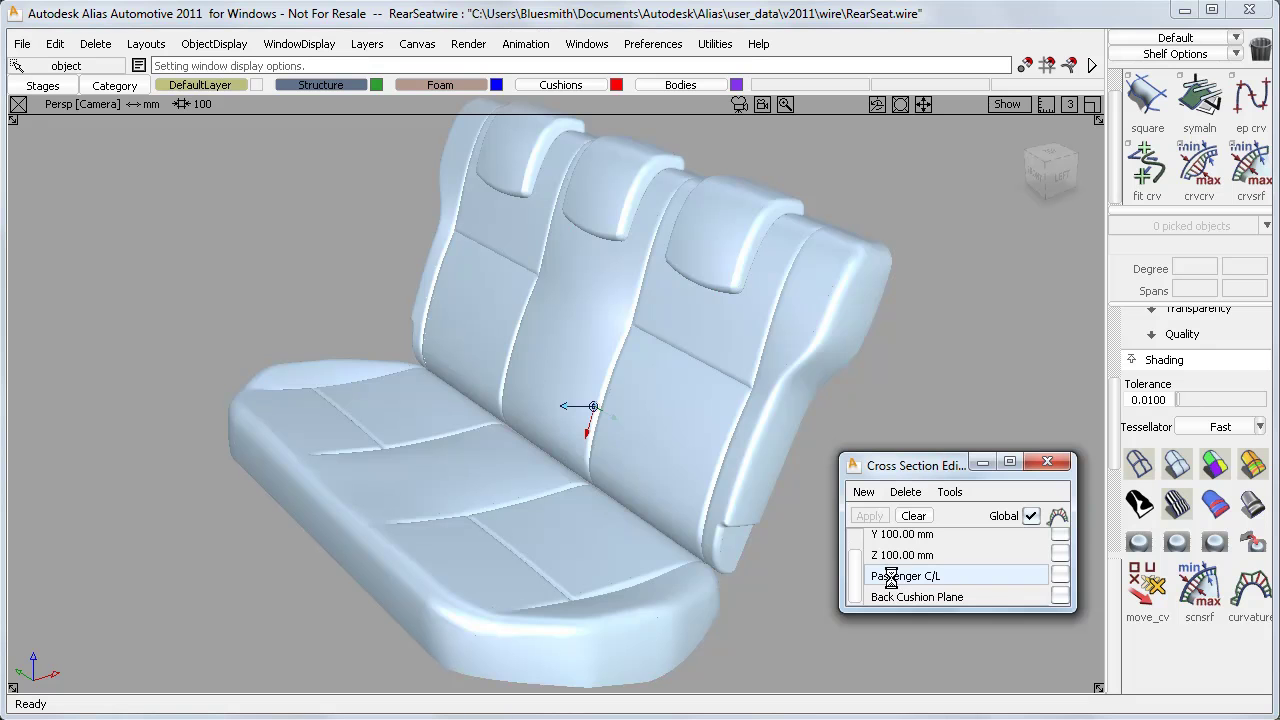
alt+shift+right_drag(628, 554, 677, 540)
alt+shift+middle_drag(677, 540, 520, 443)
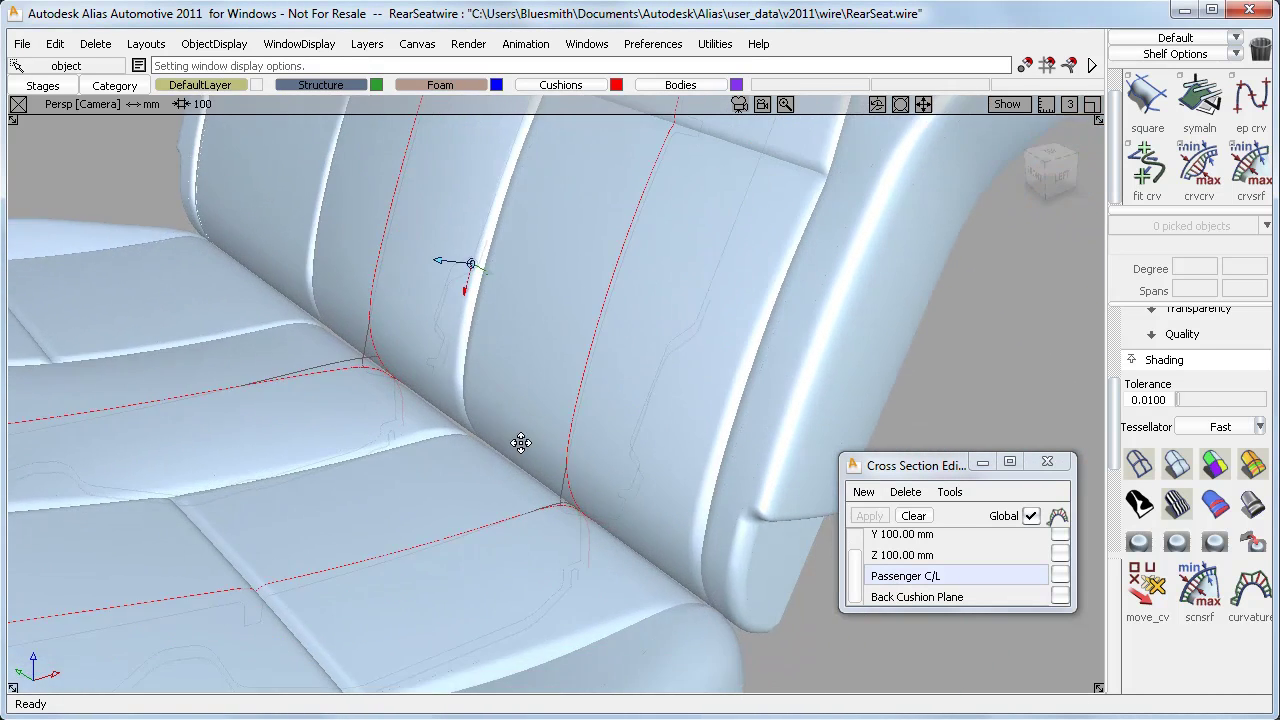
Apply the Xray display option so the section curves show through the seat surfaces.
click(283, 45)
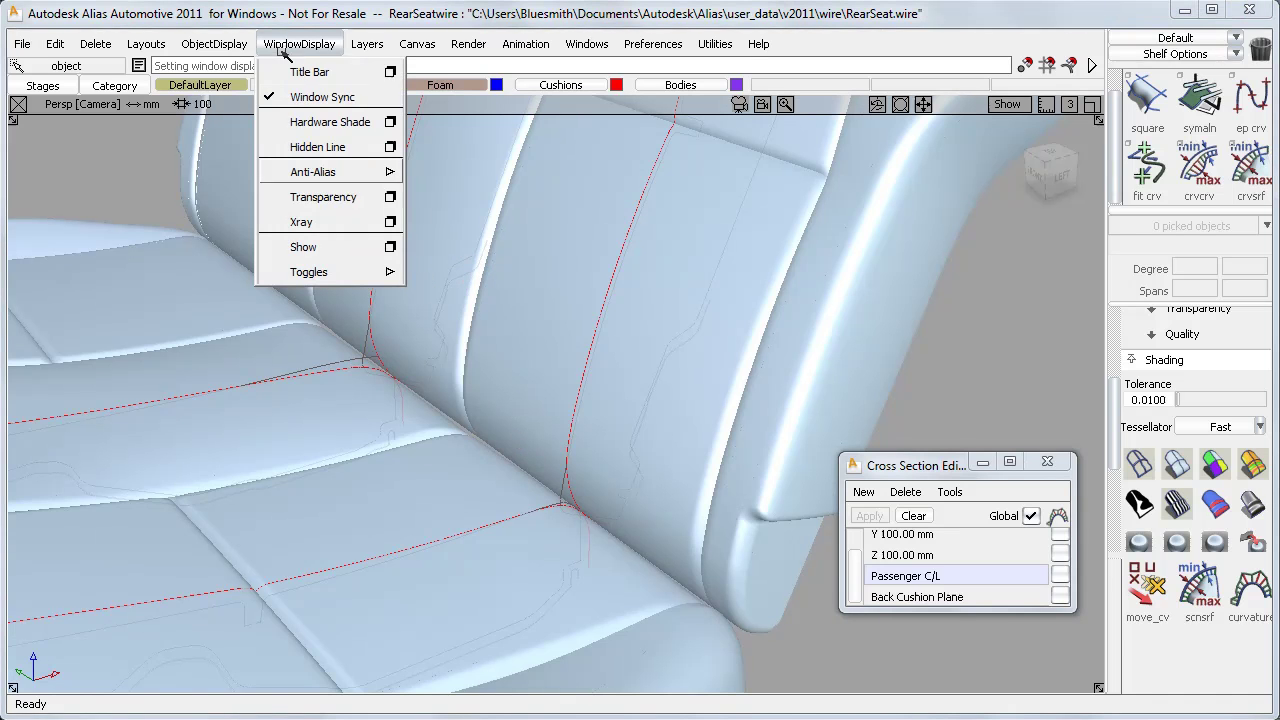
click(390, 221)
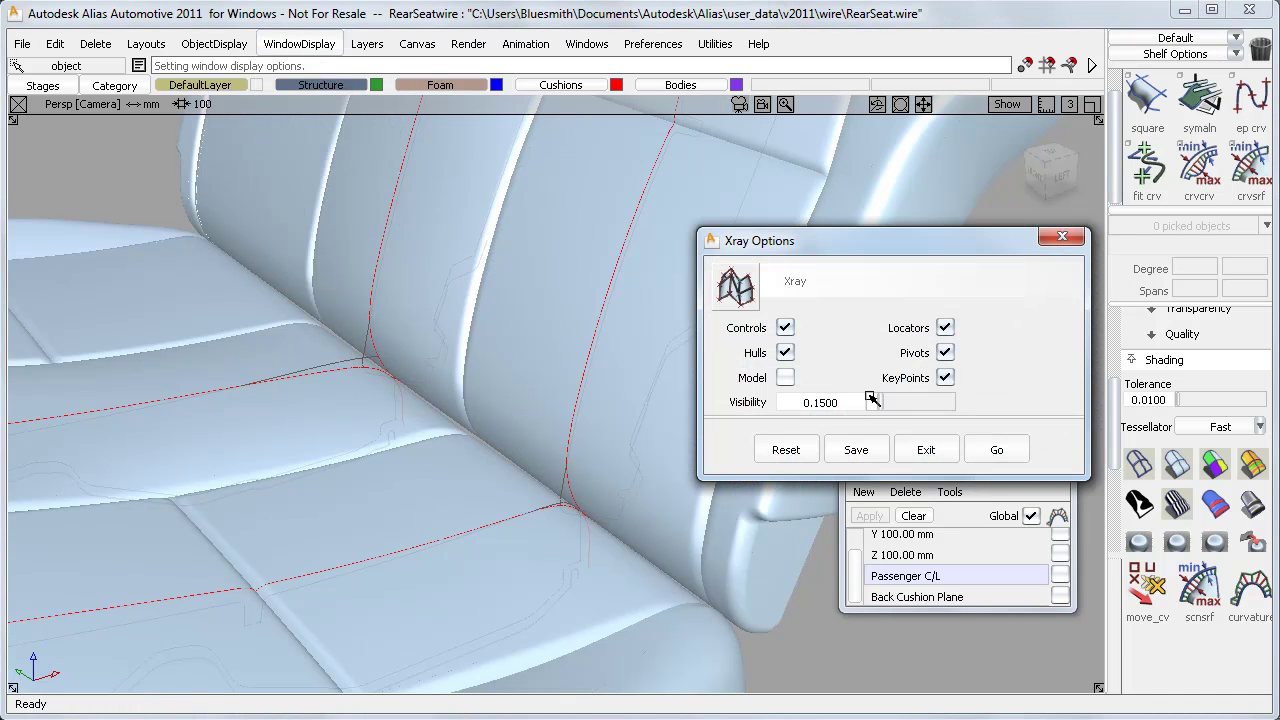
click(997, 452)
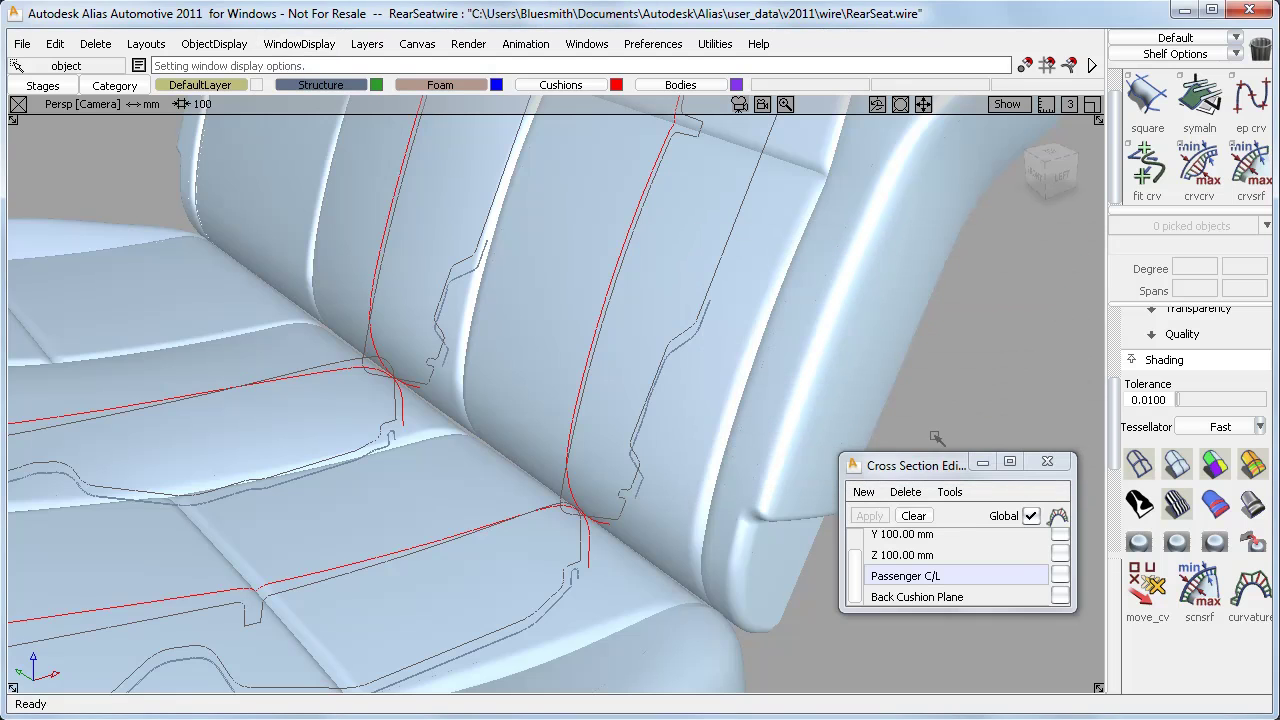
Turn on anti-aliasing for the model wireframes and review the Passenger C/L sections up to the headrests.
click(290, 44)
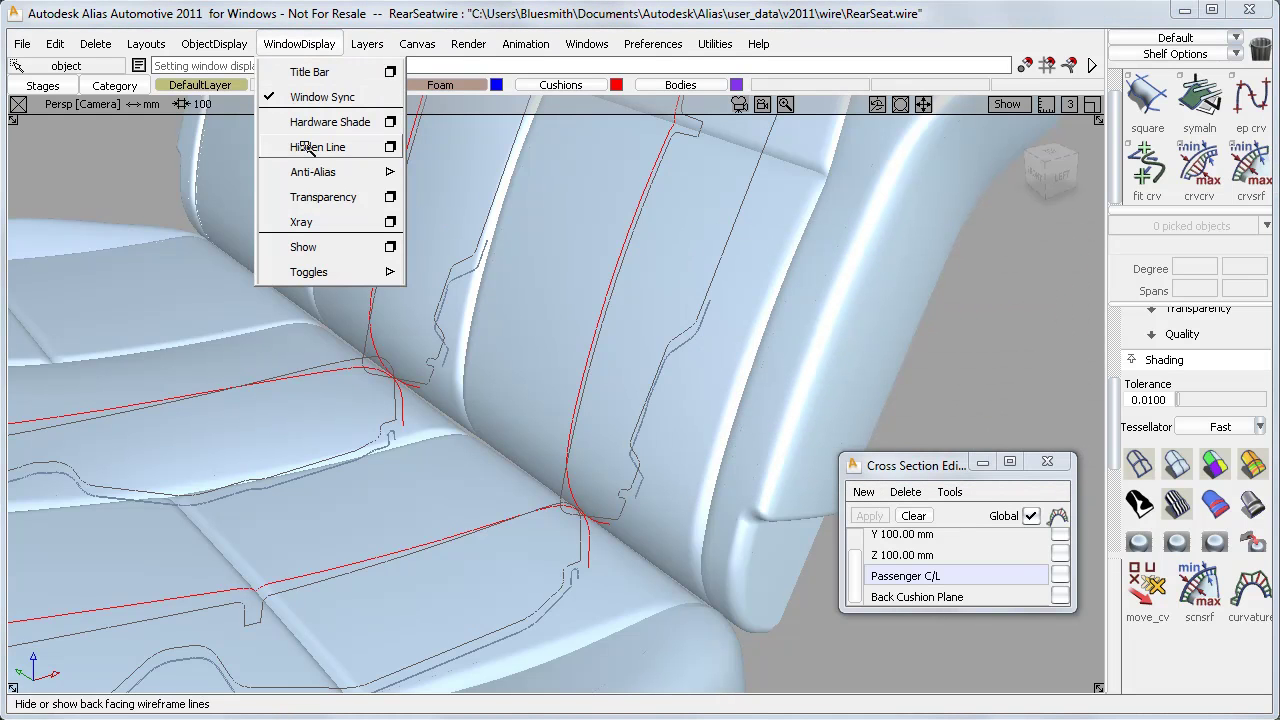
mouse_move(330, 171)
click(444, 174)
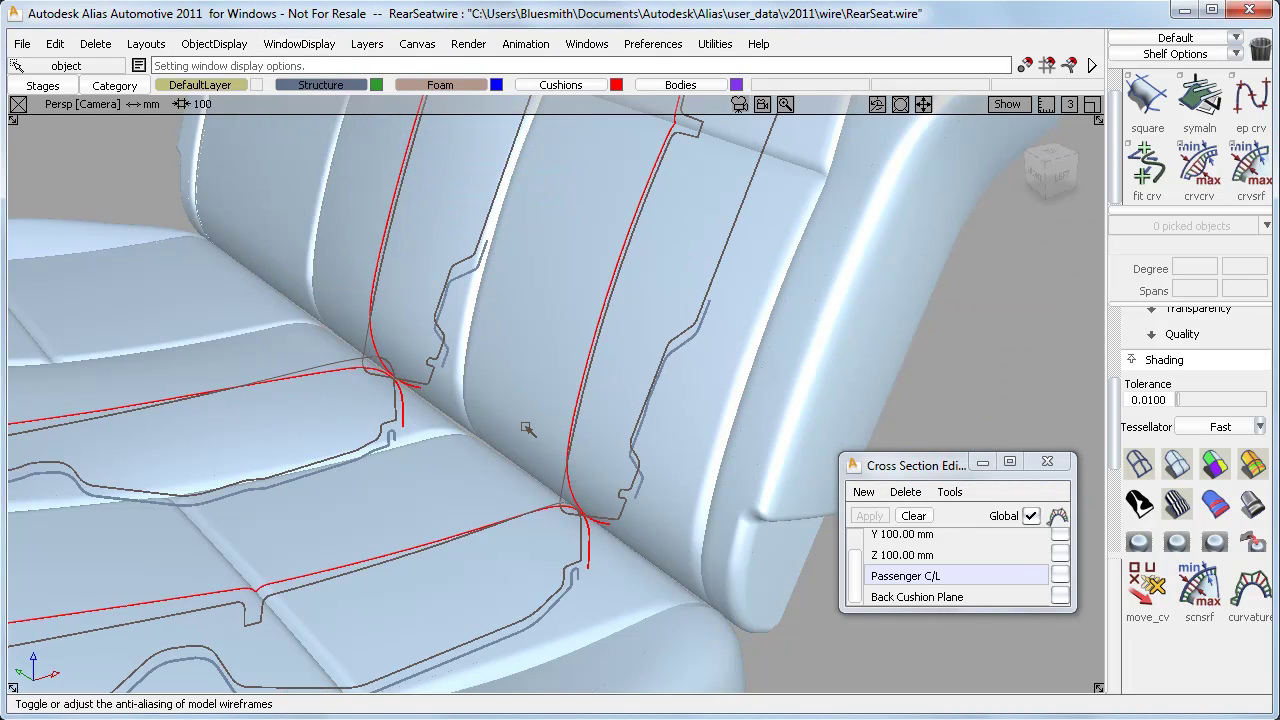
alt+shift+drag(527, 428, 568, 545)
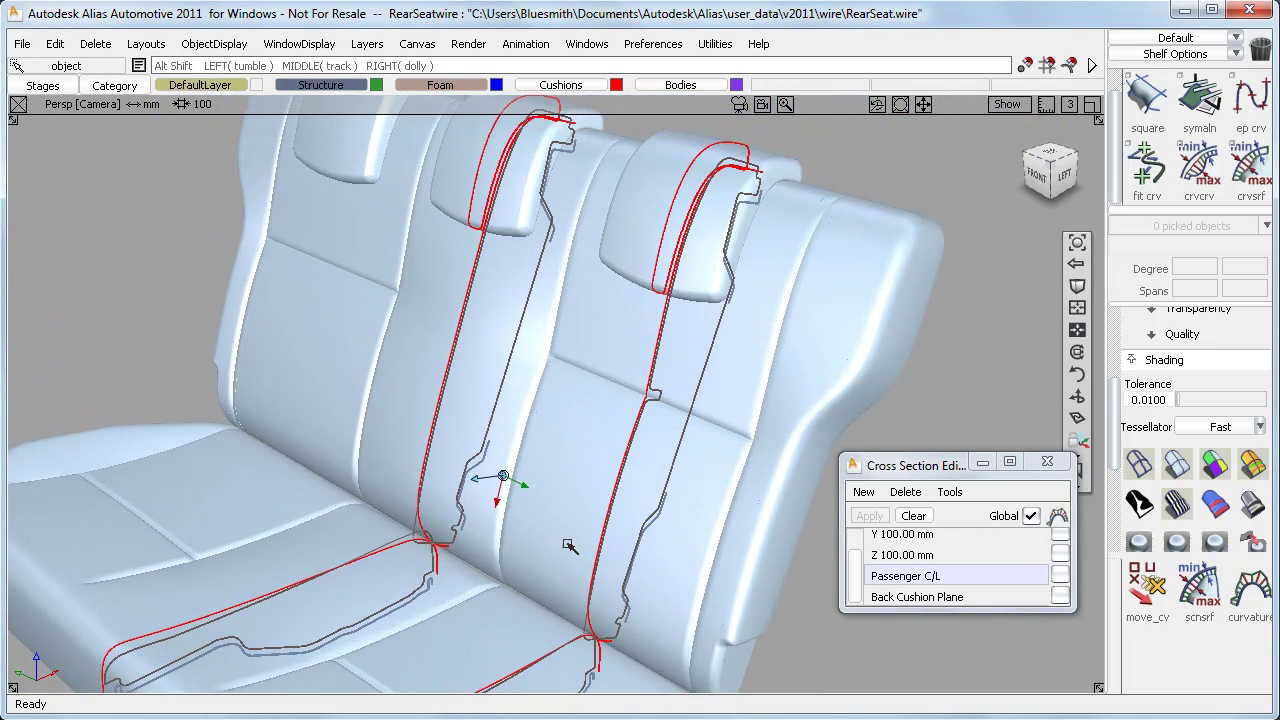
Display the Back Cushion Plane sections across the seat back in place of the Passenger C/L sections.
click(914, 596)
alt+shift+drag(795, 617, 570, 545)
alt+shift+drag(436, 493, 583, 516)
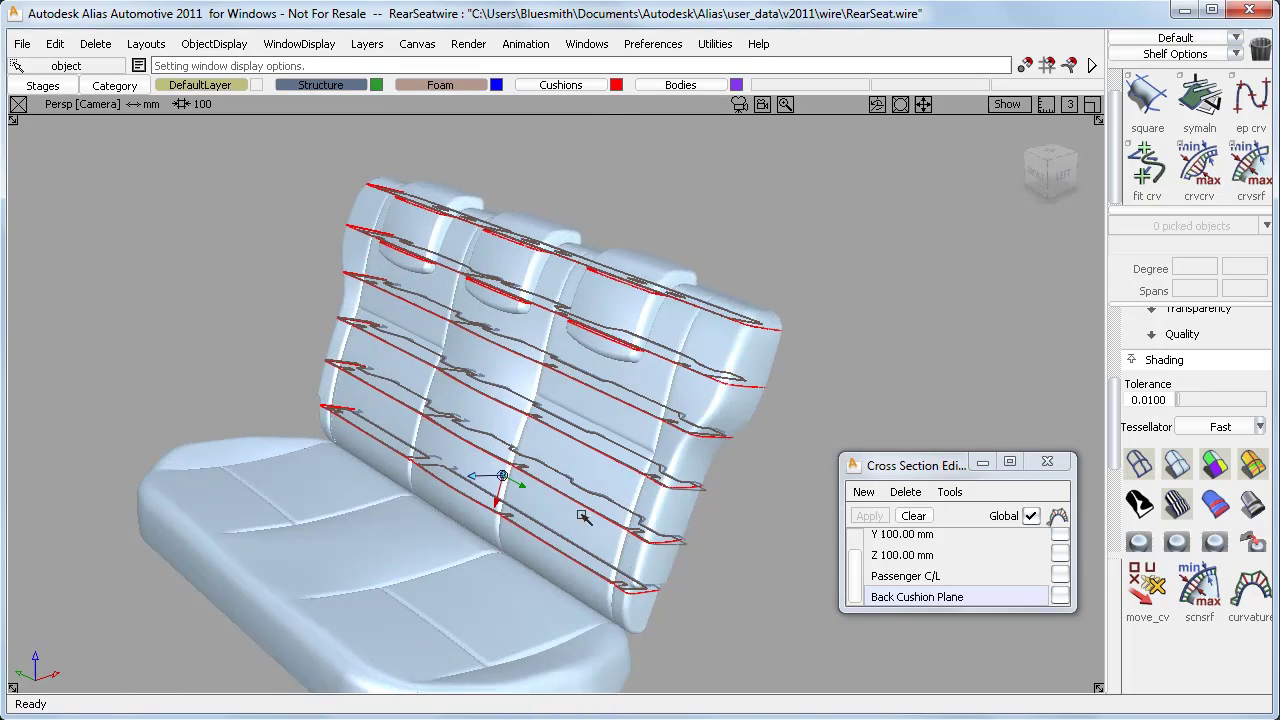
Measure the minimum and maximum gap between the red cushion section curve and its neighbouring curve on the lower seat back, and review the result.
alt+shift+right_drag(576, 501, 643, 474)
alt+shift+middle_drag(643, 474, 493, 441)
alt+shift+drag(493, 441, 508, 484)
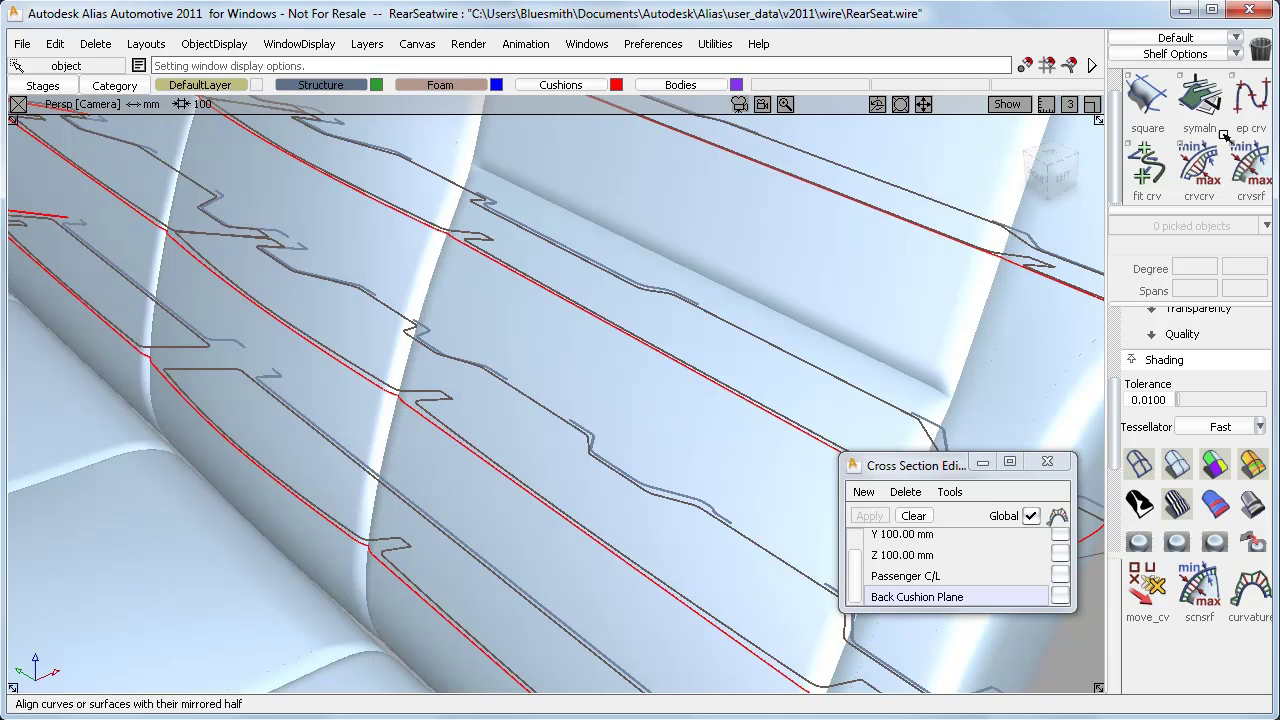
click(1200, 165)
click(600, 540)
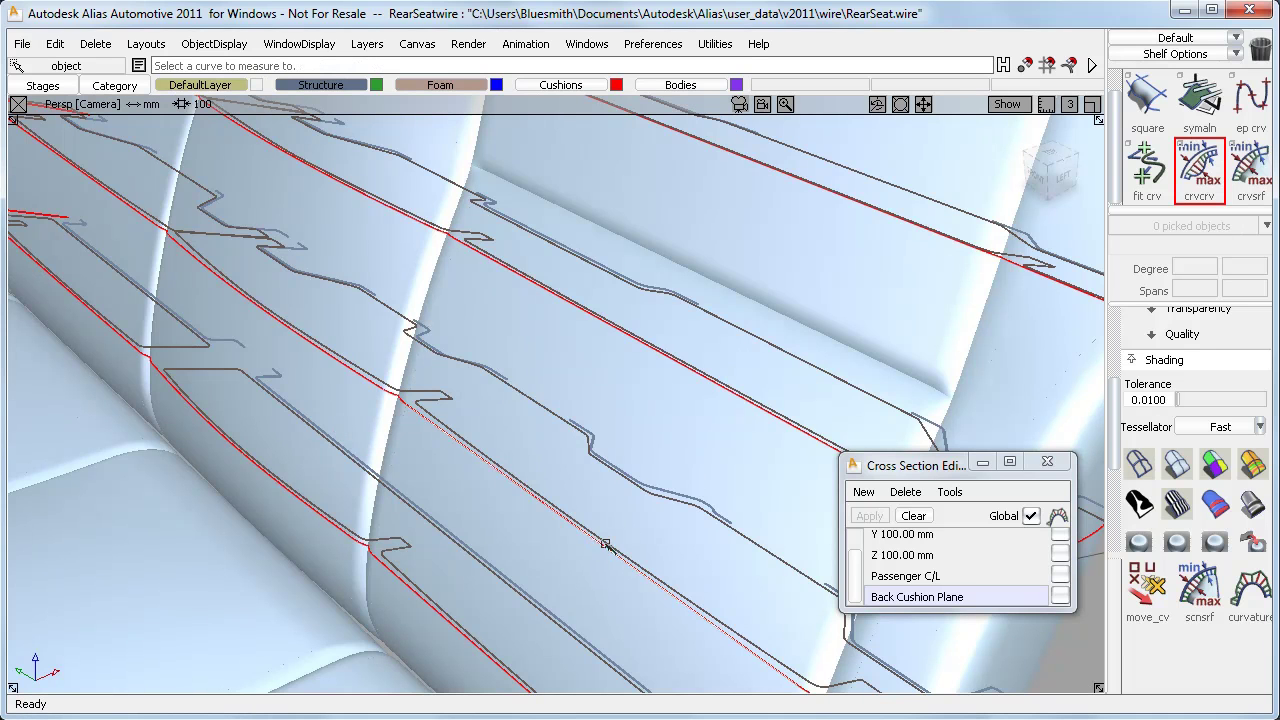
click(610, 546)
click(643, 576)
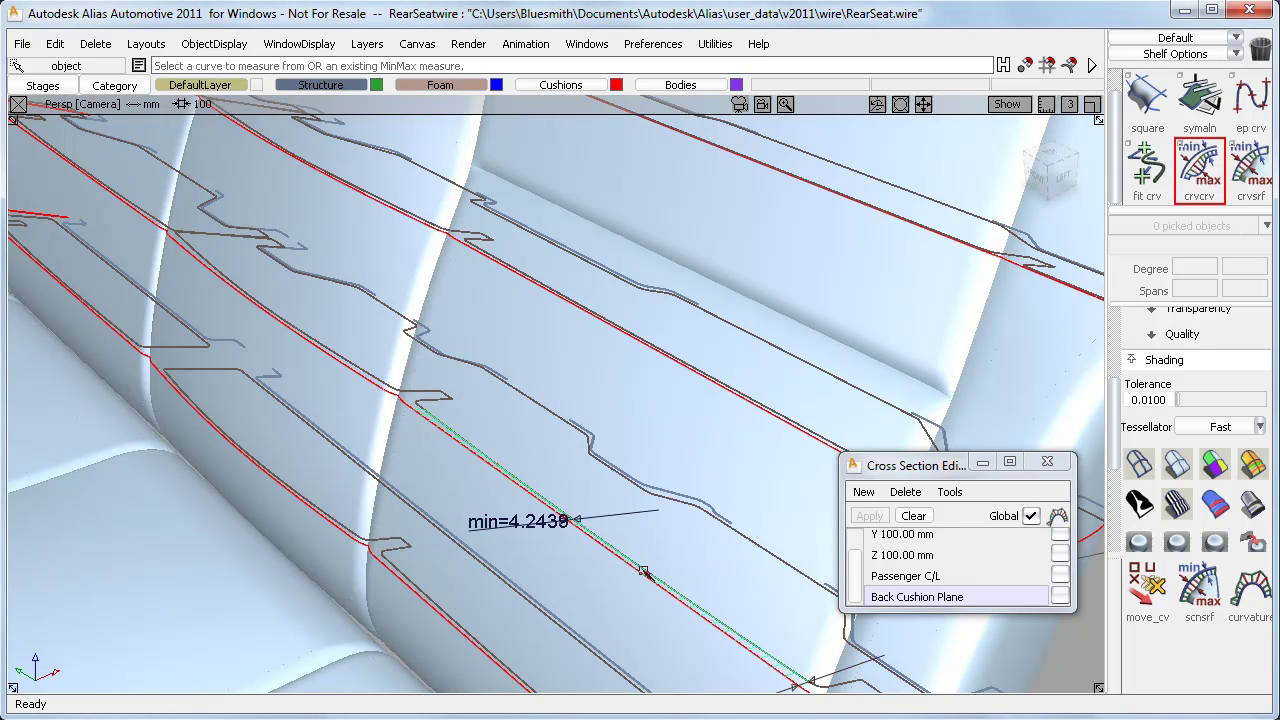
alt+shift+middle_drag(654, 566, 548, 474)
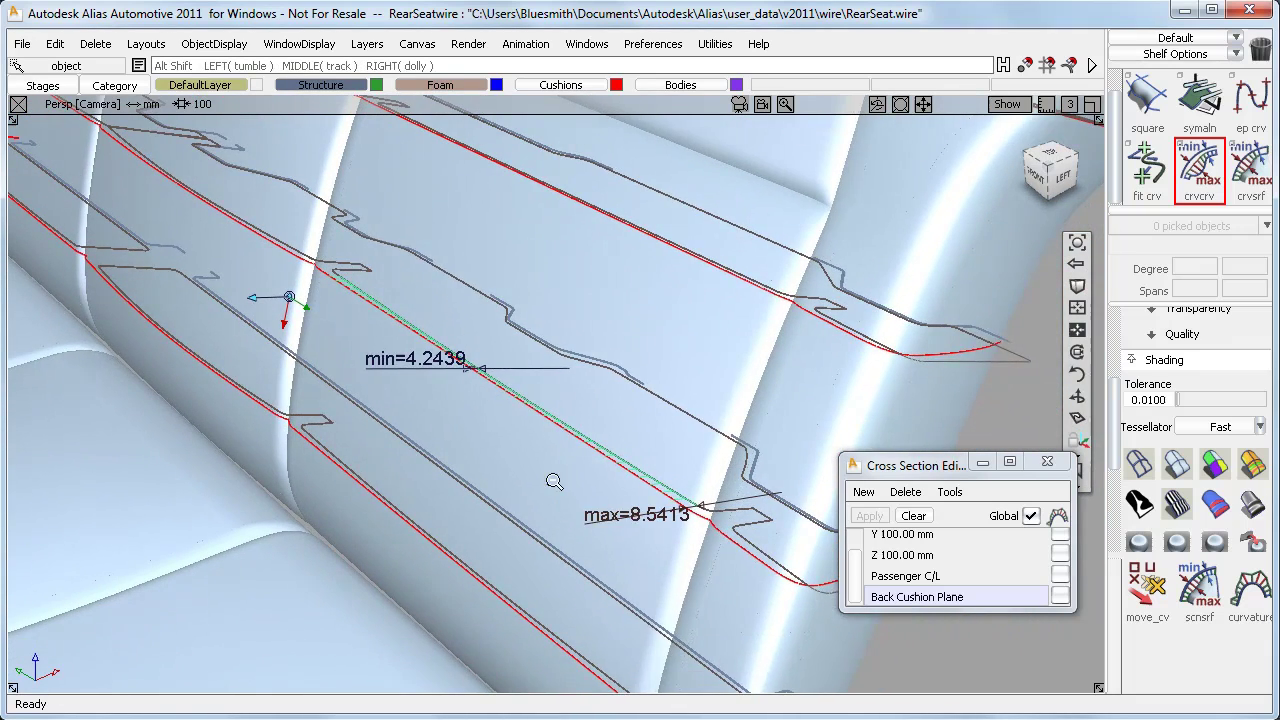
alt+shift+right_drag(548, 474, 545, 476)
alt+shift+middle_drag(545, 476, 542, 484)
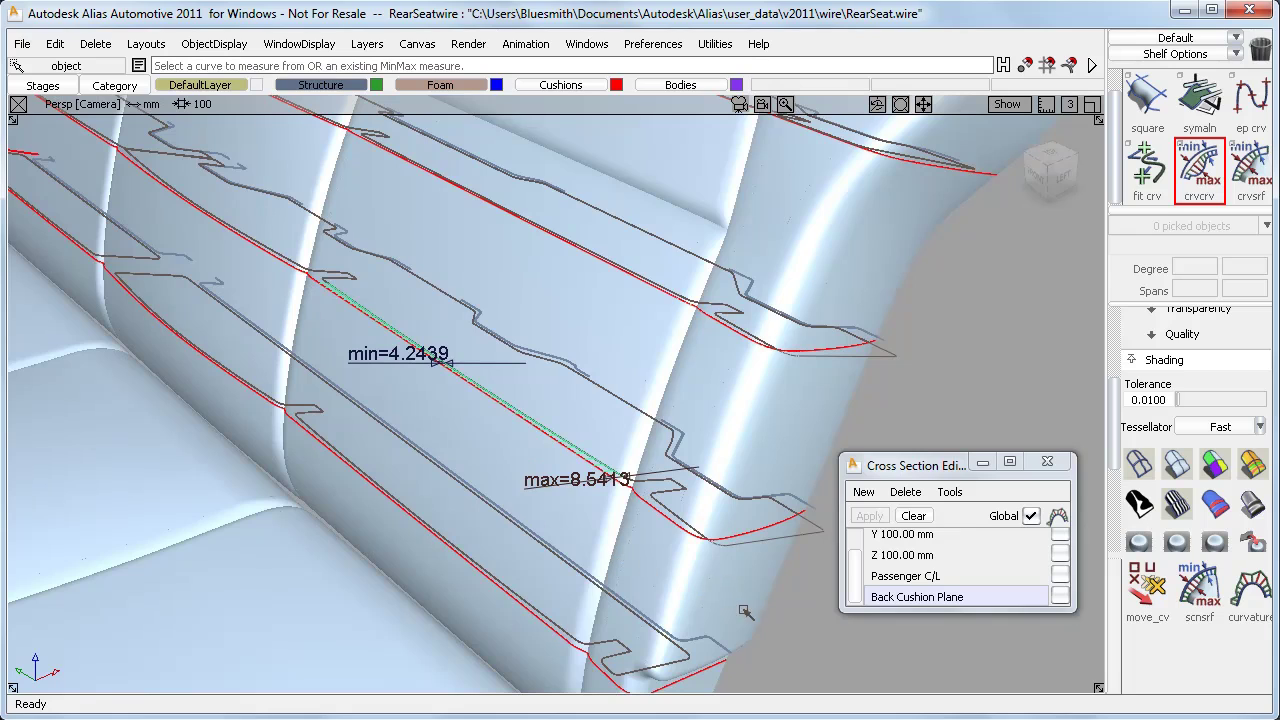
alt+shift+drag(801, 647, 743, 586)
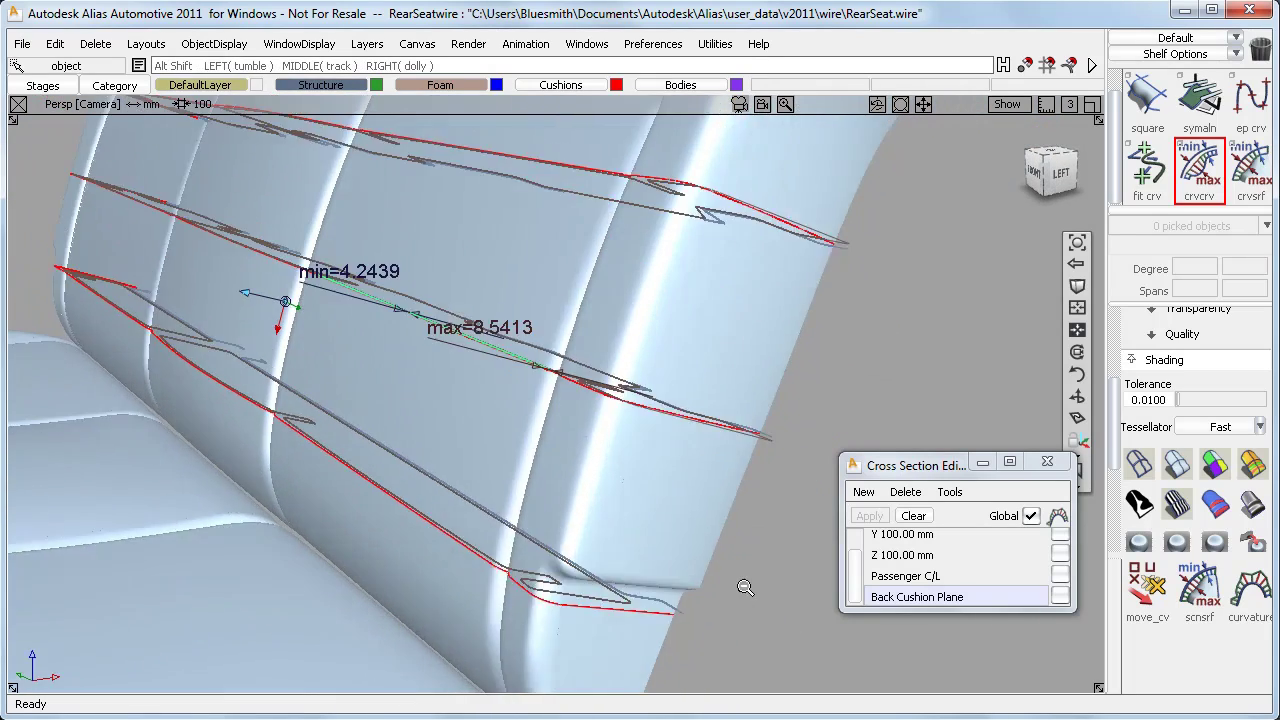
alt+shift+right_drag(743, 586, 640, 510)
alt+shift+drag(640, 510, 785, 635)
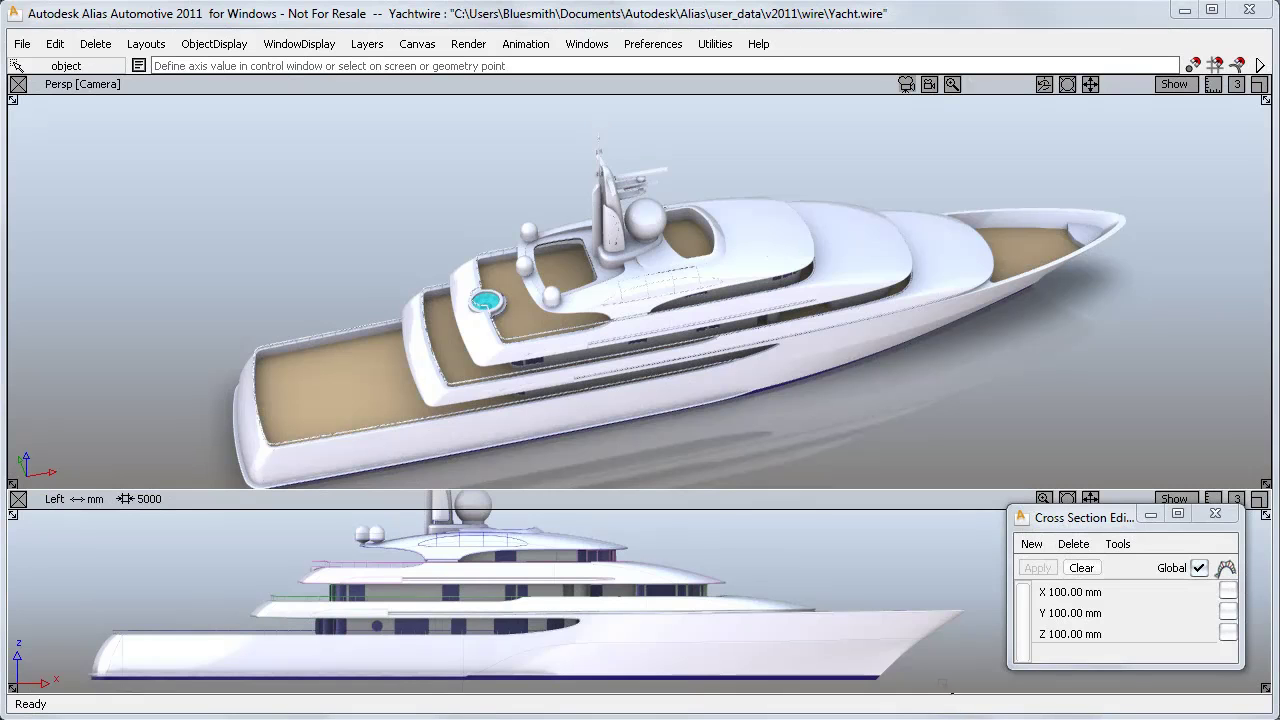
Create an Axis Discrete X section group on the yacht with sections at 3150.00, 4000.00 and 2000.00, and close the cross section windows.
alt+shift+middle_drag(943, 680, 931, 551)
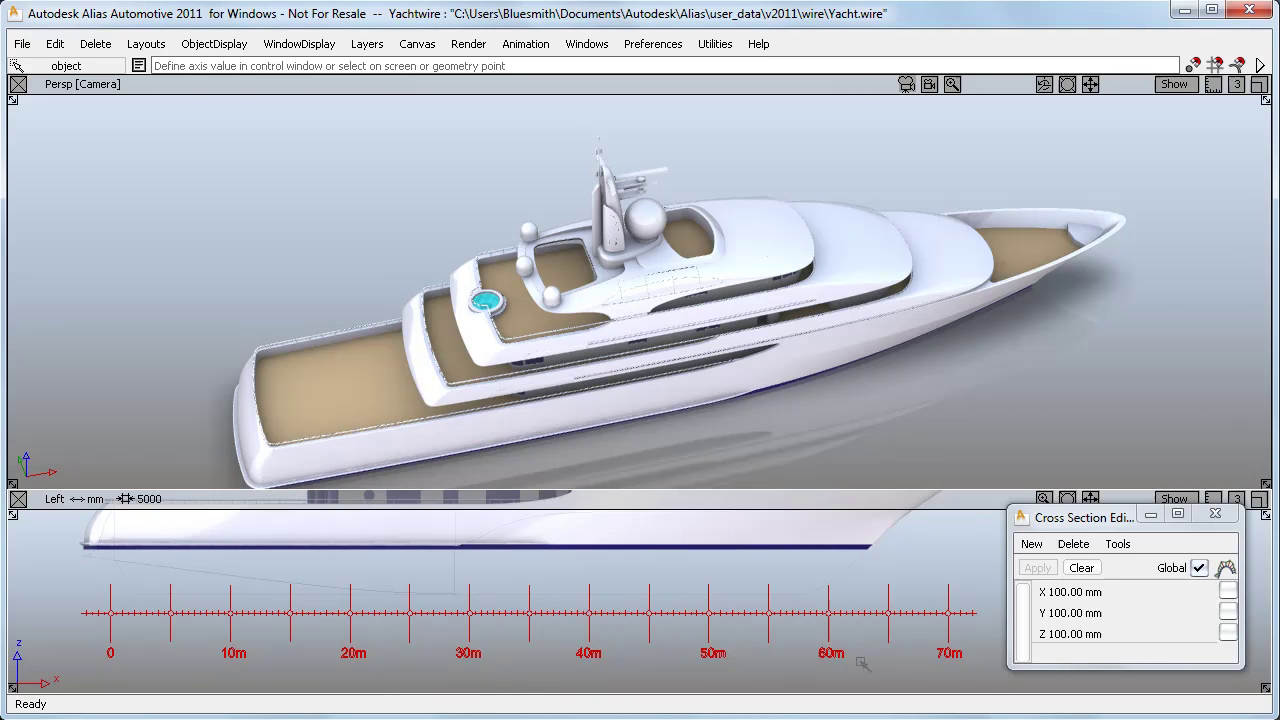
click(1031, 546)
mouse_move(1038, 588)
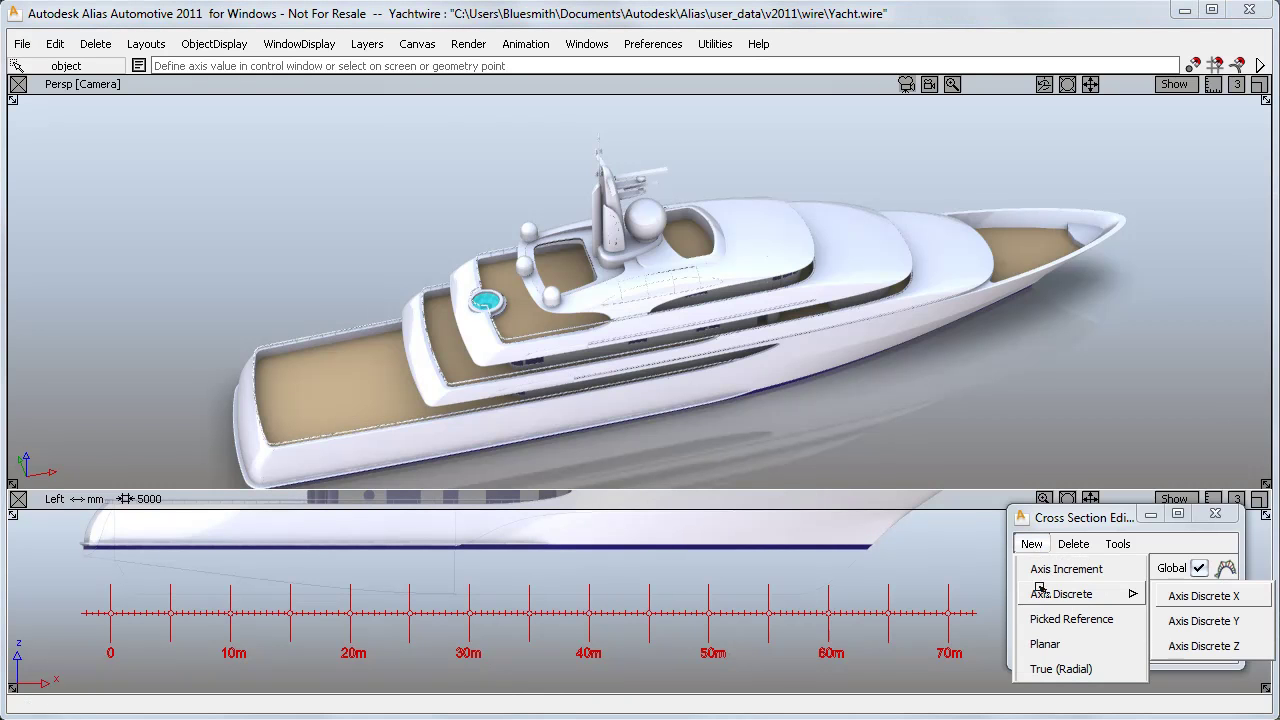
click(1124, 594)
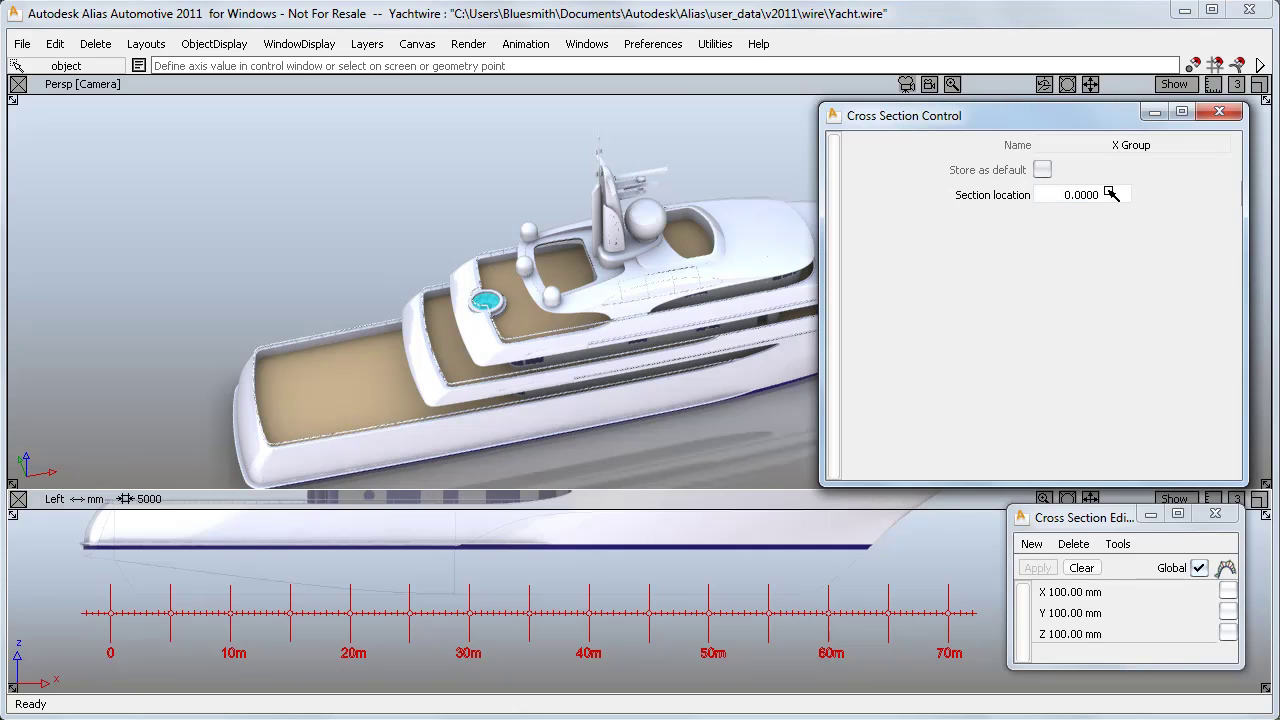
text(3150.00)
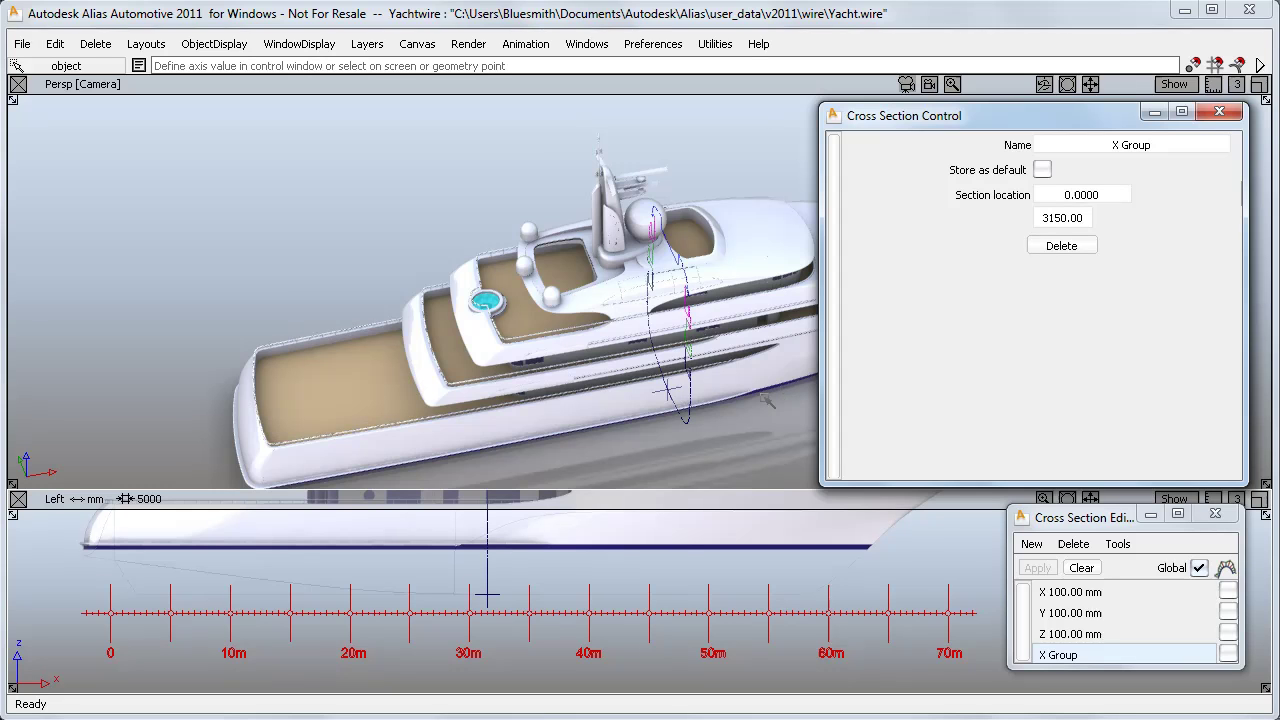
click(590, 637)
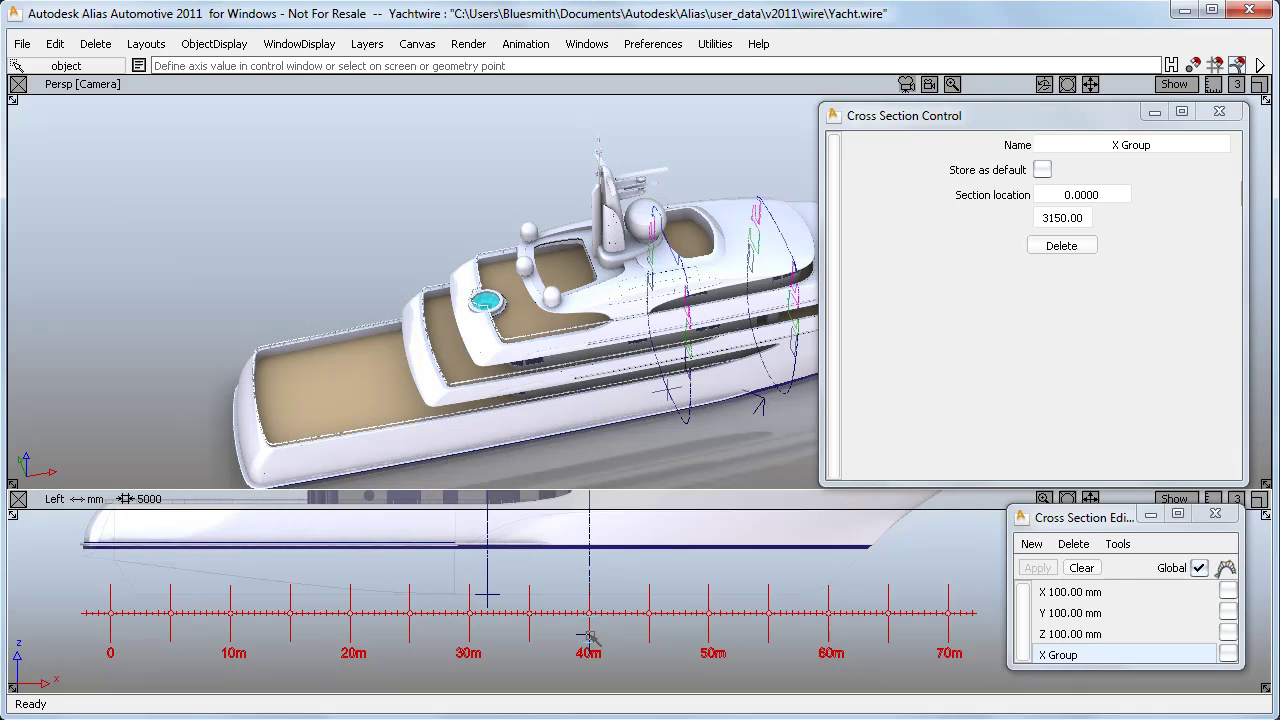
click(350, 636)
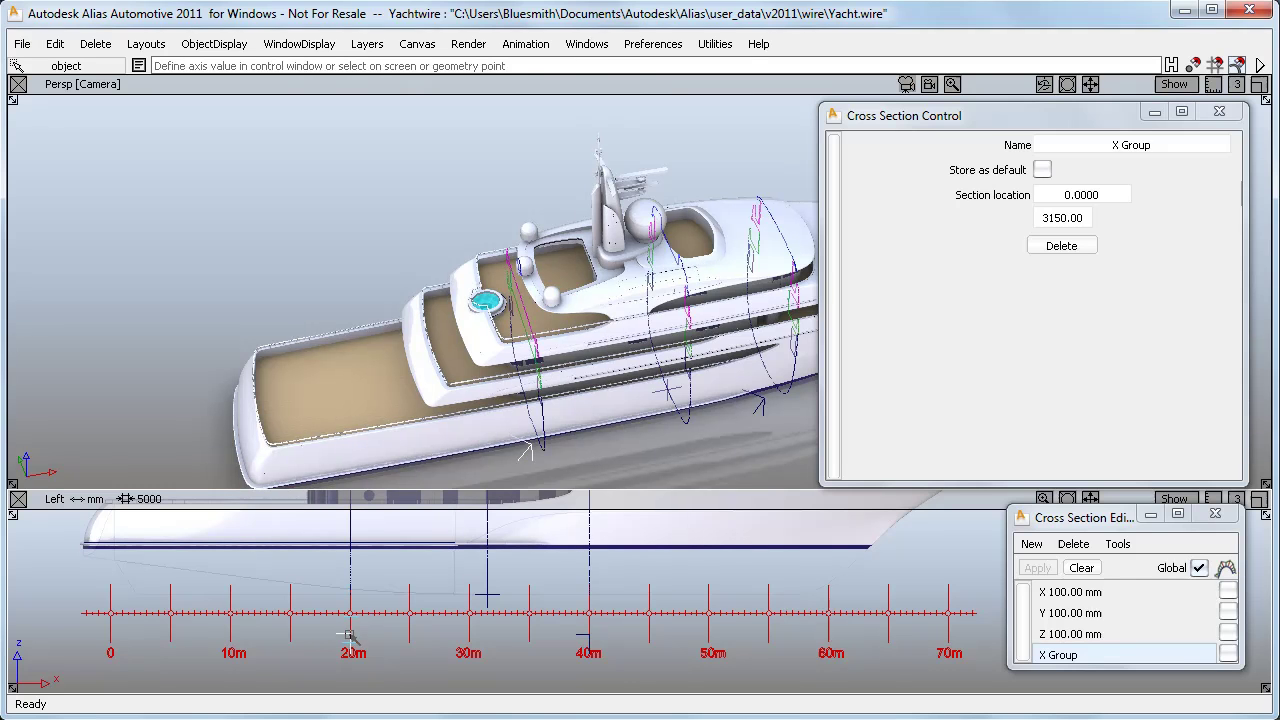
click(1217, 516)
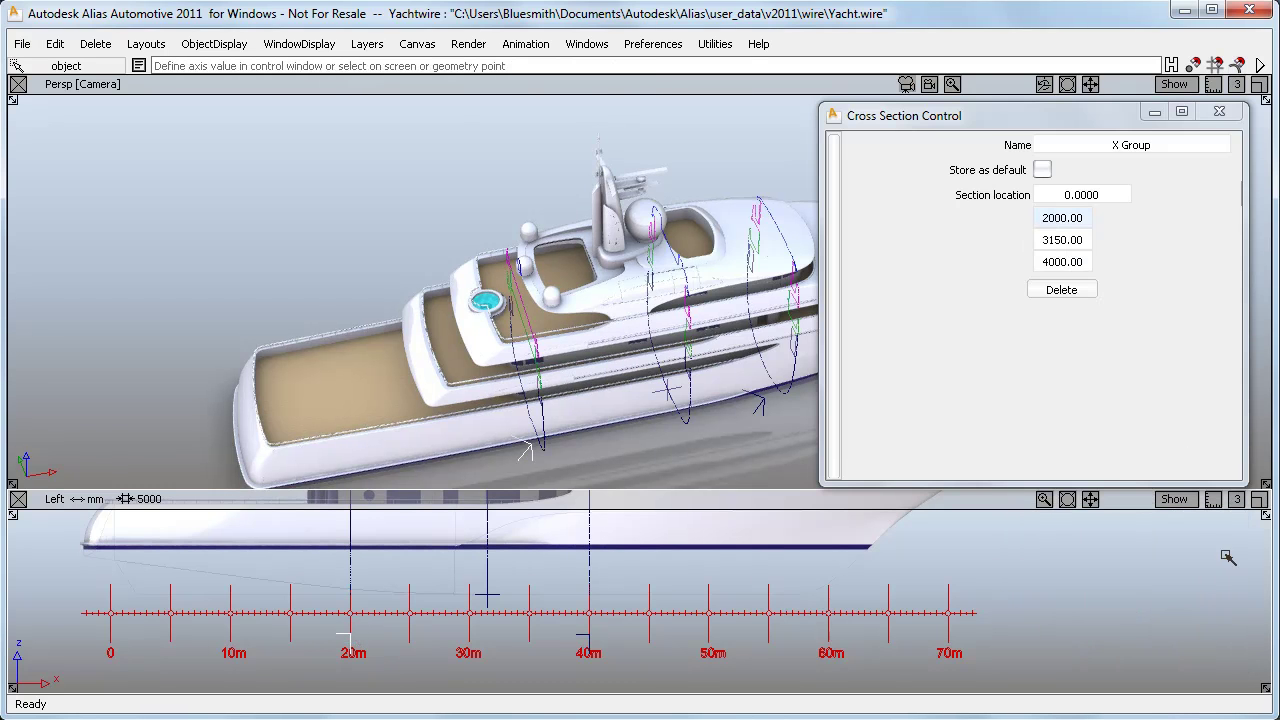
click(1219, 112)
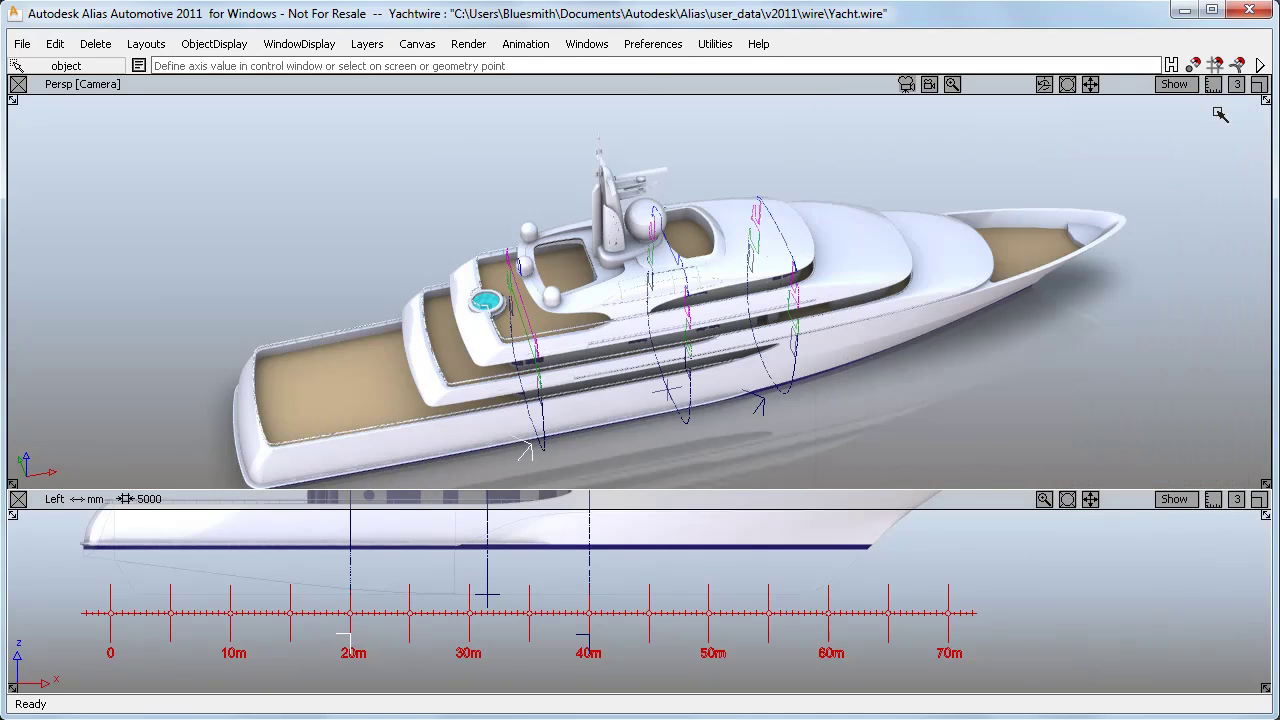
Enlarge the perspective view and inspect the three X sections around the yacht's upper decks.
click(1259, 85)
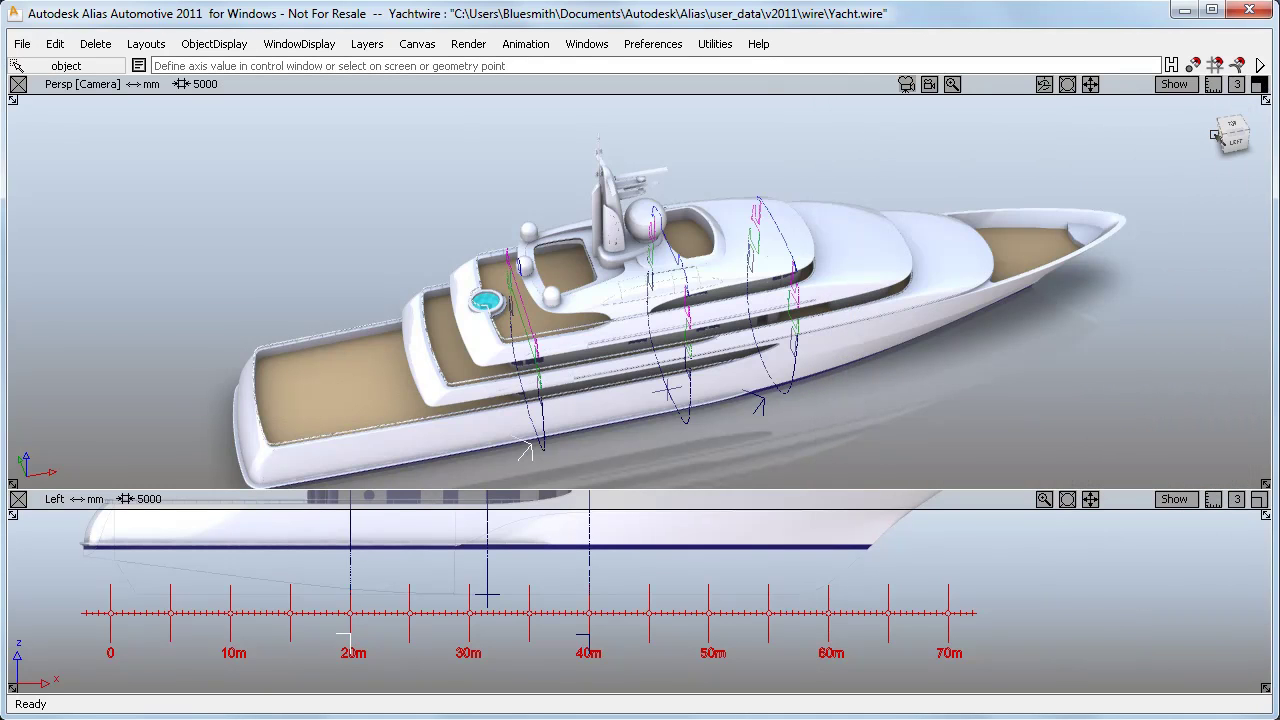
alt+shift+drag(914, 492, 912, 535)
alt+shift+right_drag(909, 531, 1055, 445)
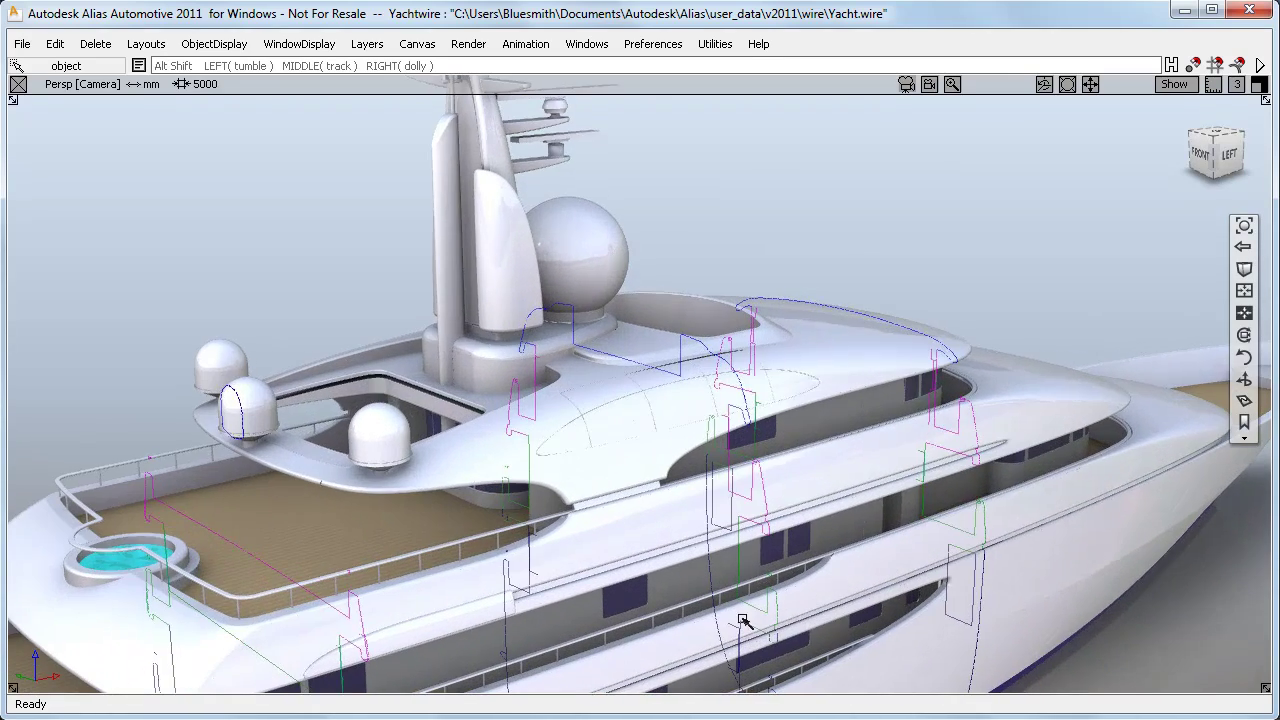
alt+shift+drag(744, 622, 795, 617)
alt+shift+right_drag(795, 618, 866, 590)
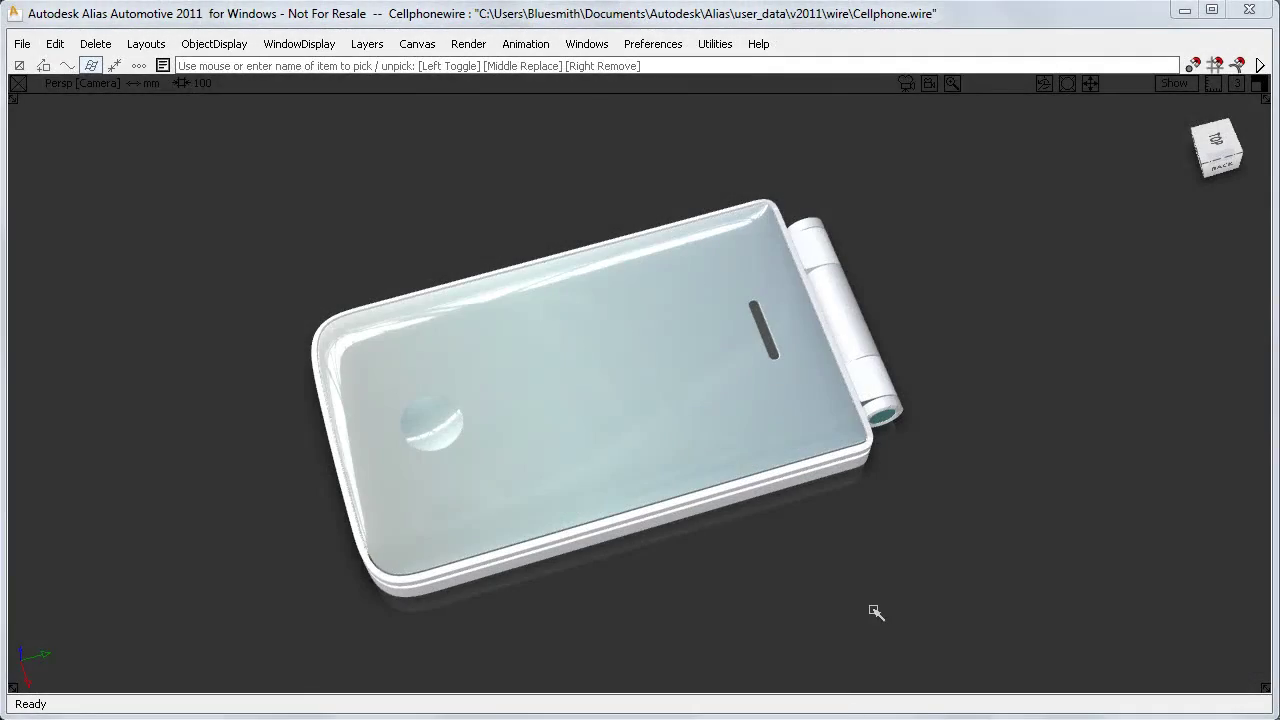
Create a Planar section group at the cellphone cover's corner using the World plane, and switch it to a vertical orientation.
alt+shift+drag(953, 633, 869, 537)
alt+shift+right_drag(869, 537, 731, 628)
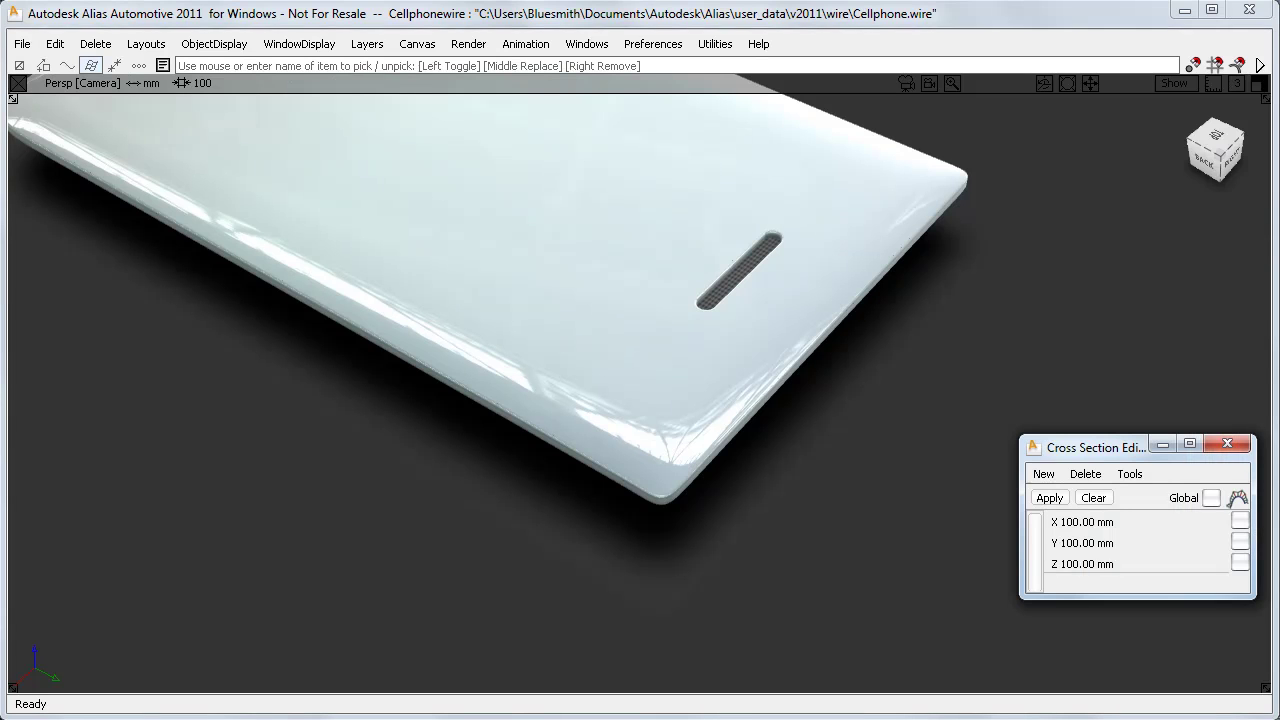
click(1044, 476)
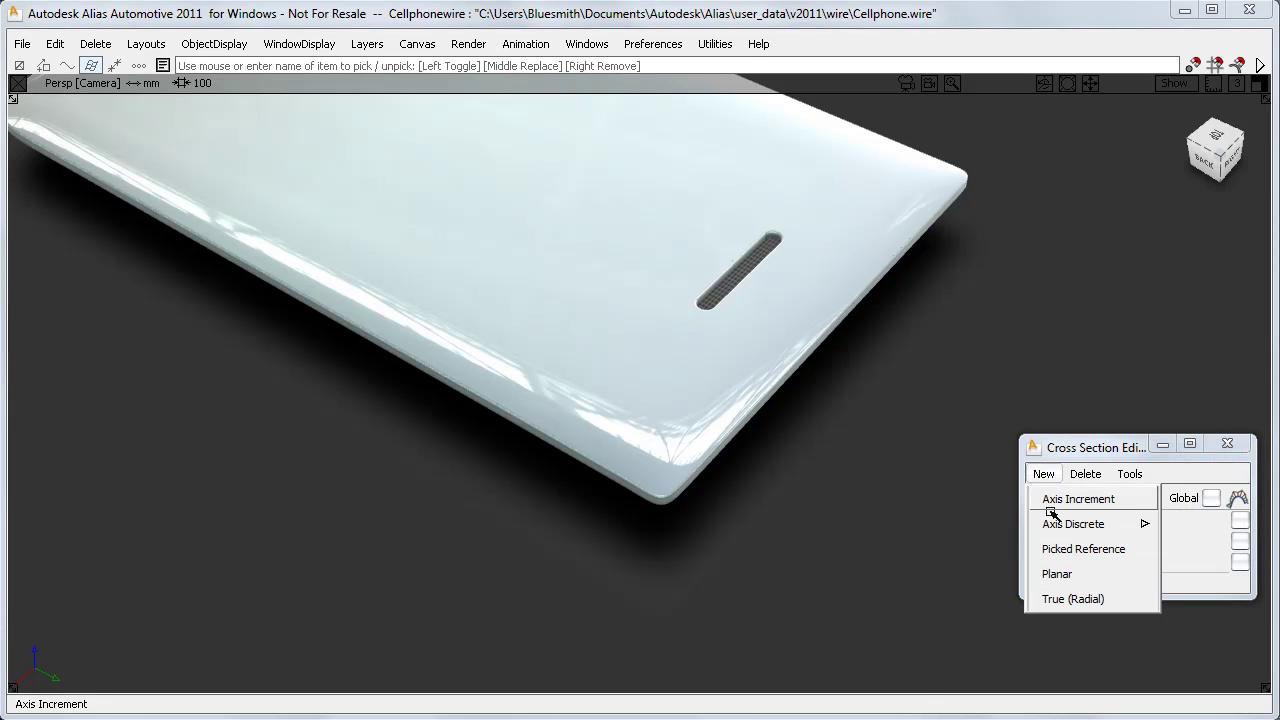
click(1055, 569)
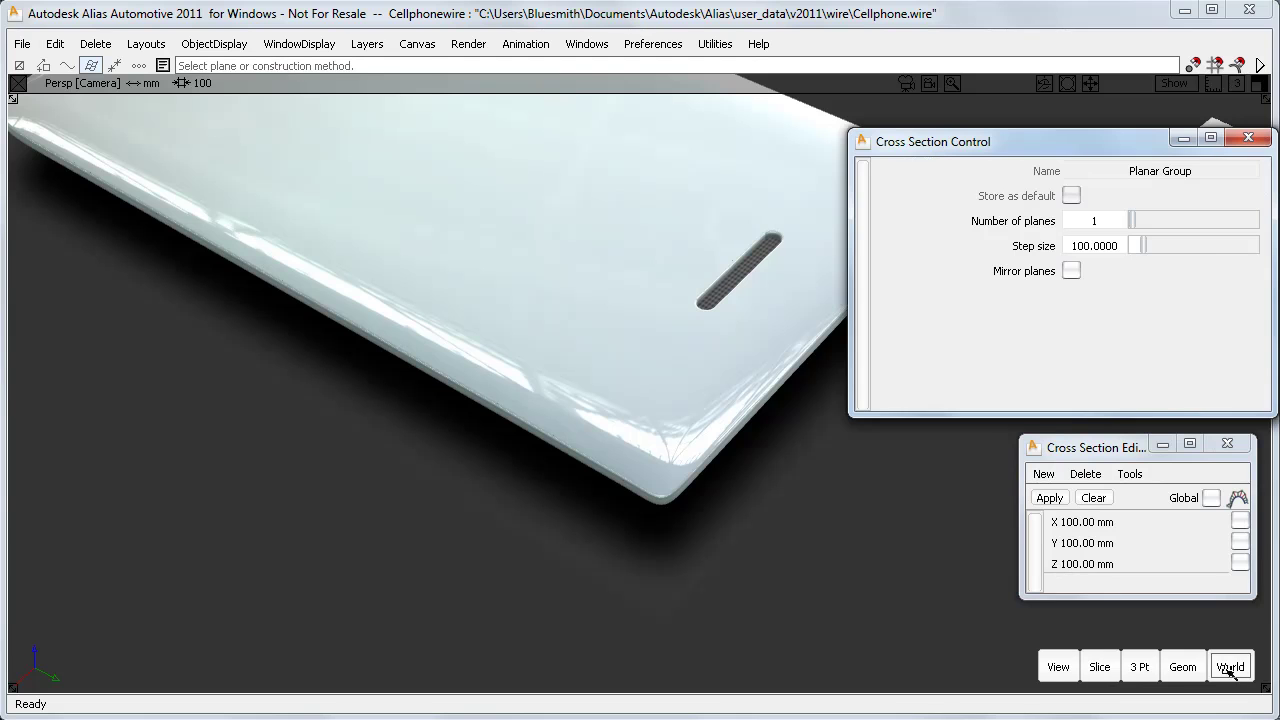
click(1230, 668)
click(661, 457)
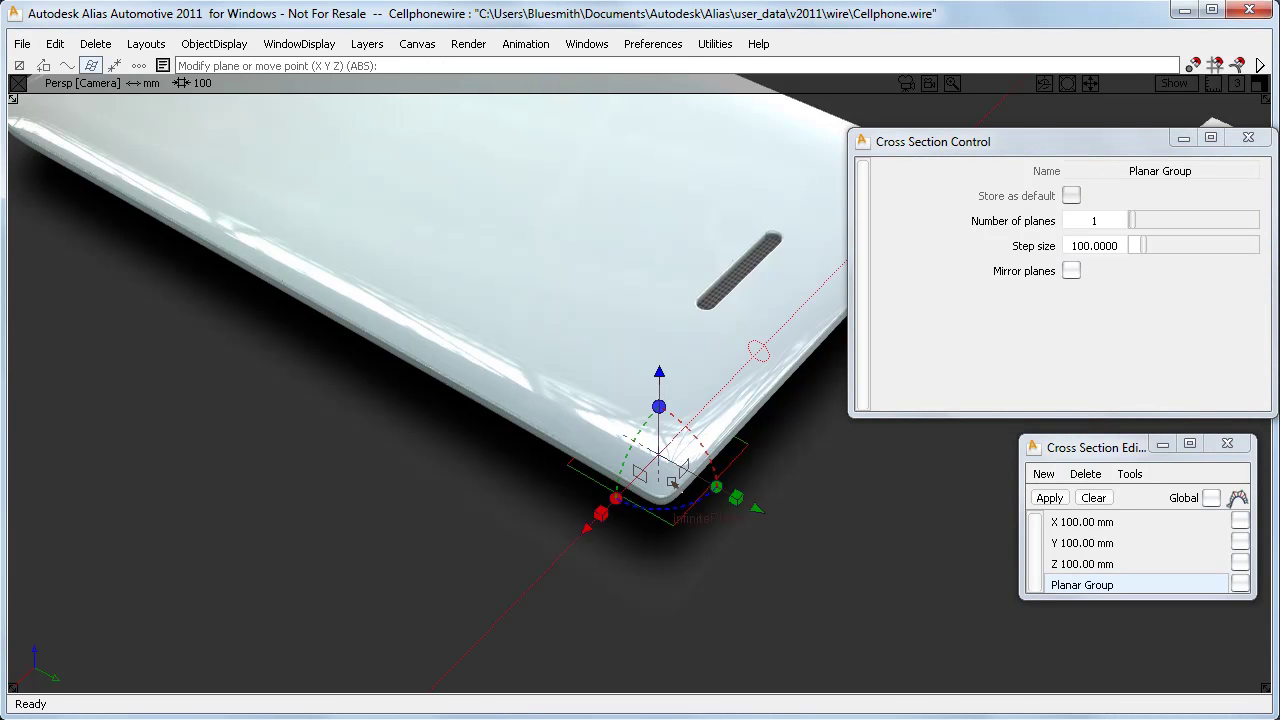
click(685, 475)
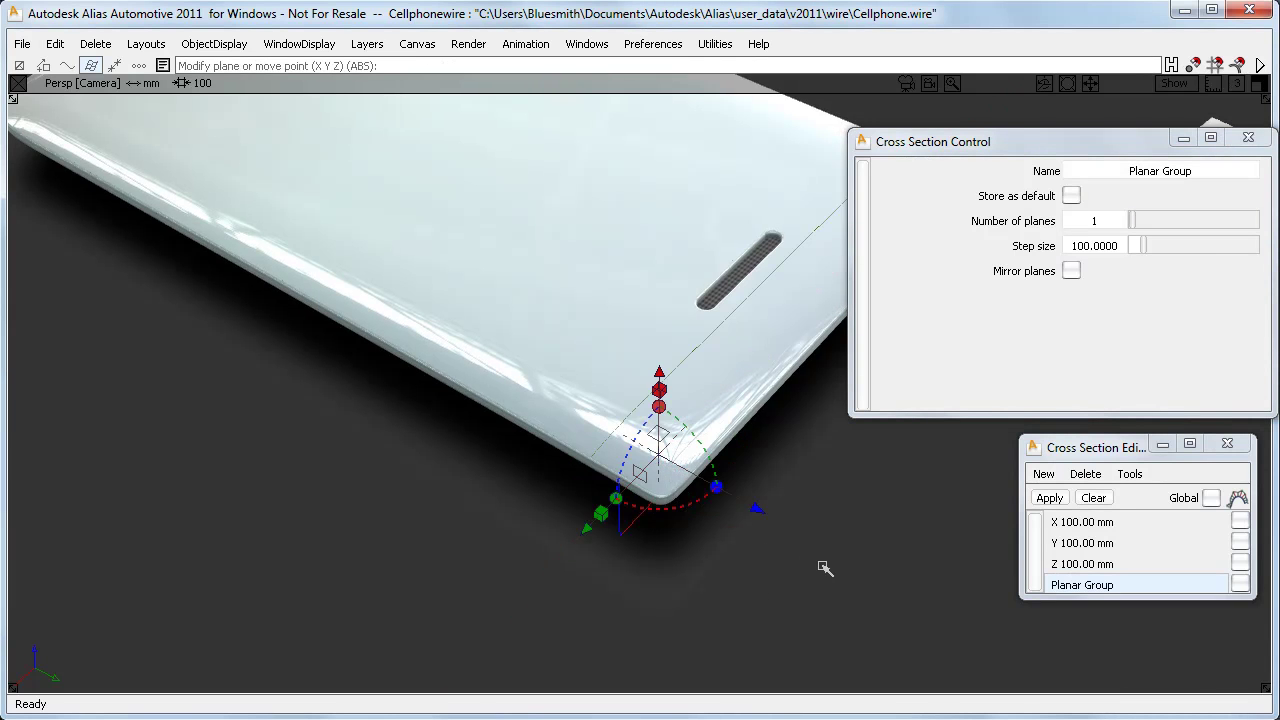
Rotate the section plane so that it cuts diagonally through the corner of the cellphone cover.
alt+shift+drag(823, 568, 745, 553)
drag(694, 519, 748, 508)
alt+shift+drag(758, 596, 437, 503)
alt+shift+middle_drag(437, 503, 380, 487)
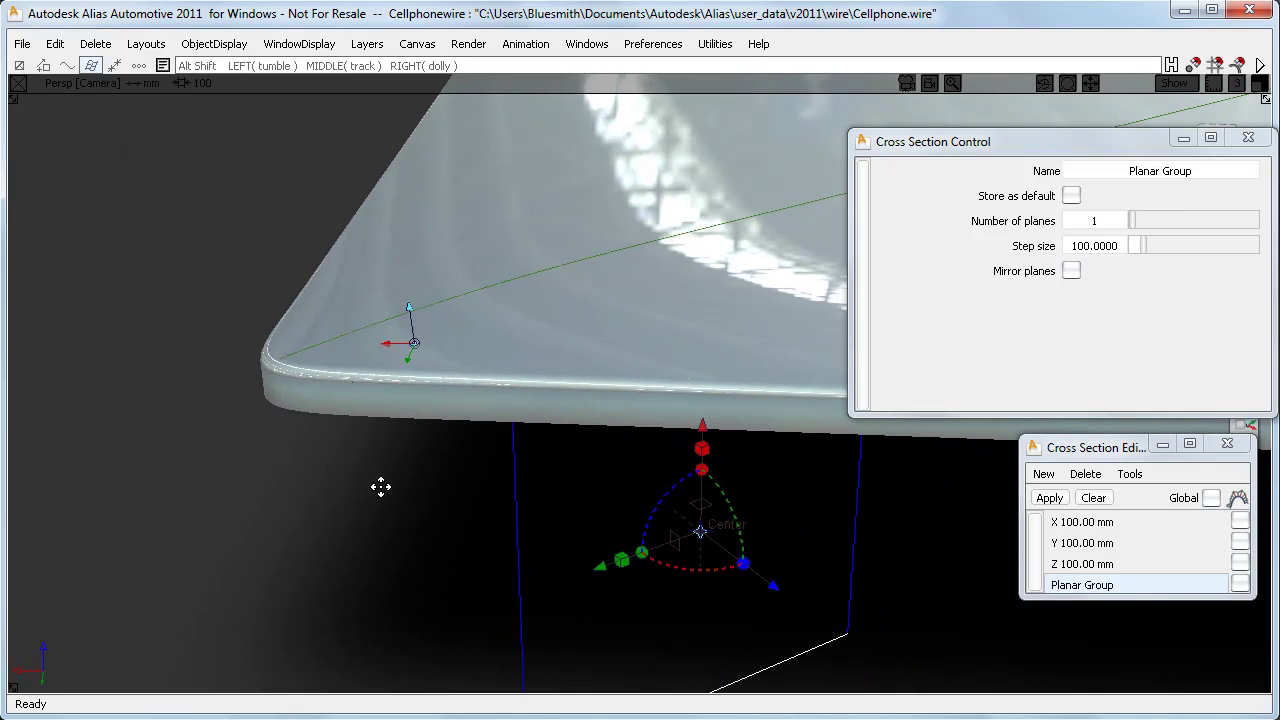
Turn on the curvature comb for the Planar Group and fine-tune the plane's rotation through the cover's corner.
click(1240, 585)
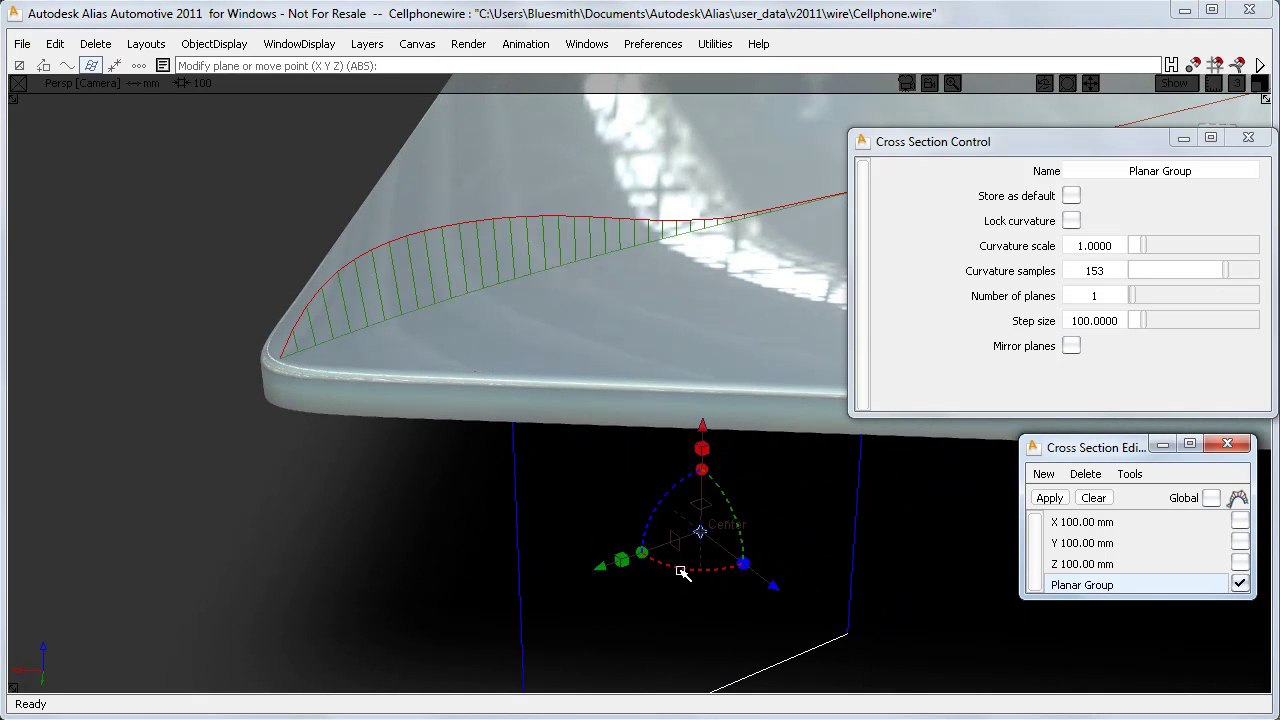
drag(683, 573, 677, 572)
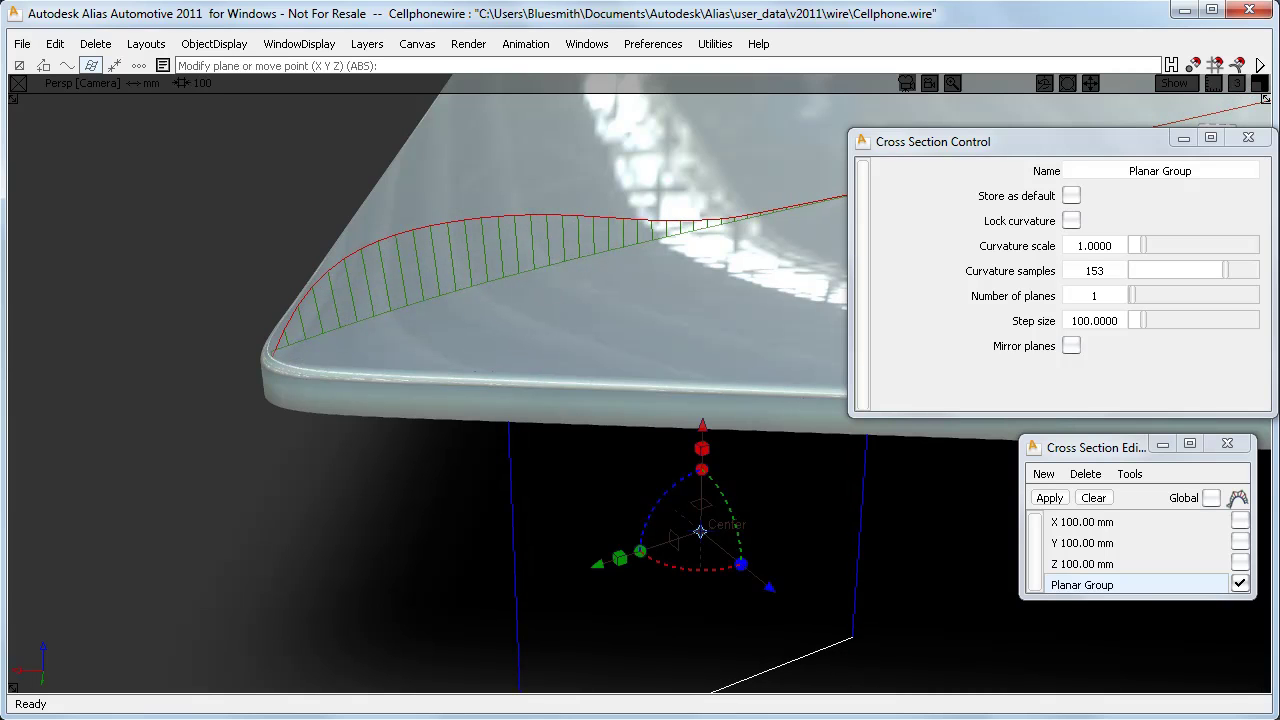
key(Escape)
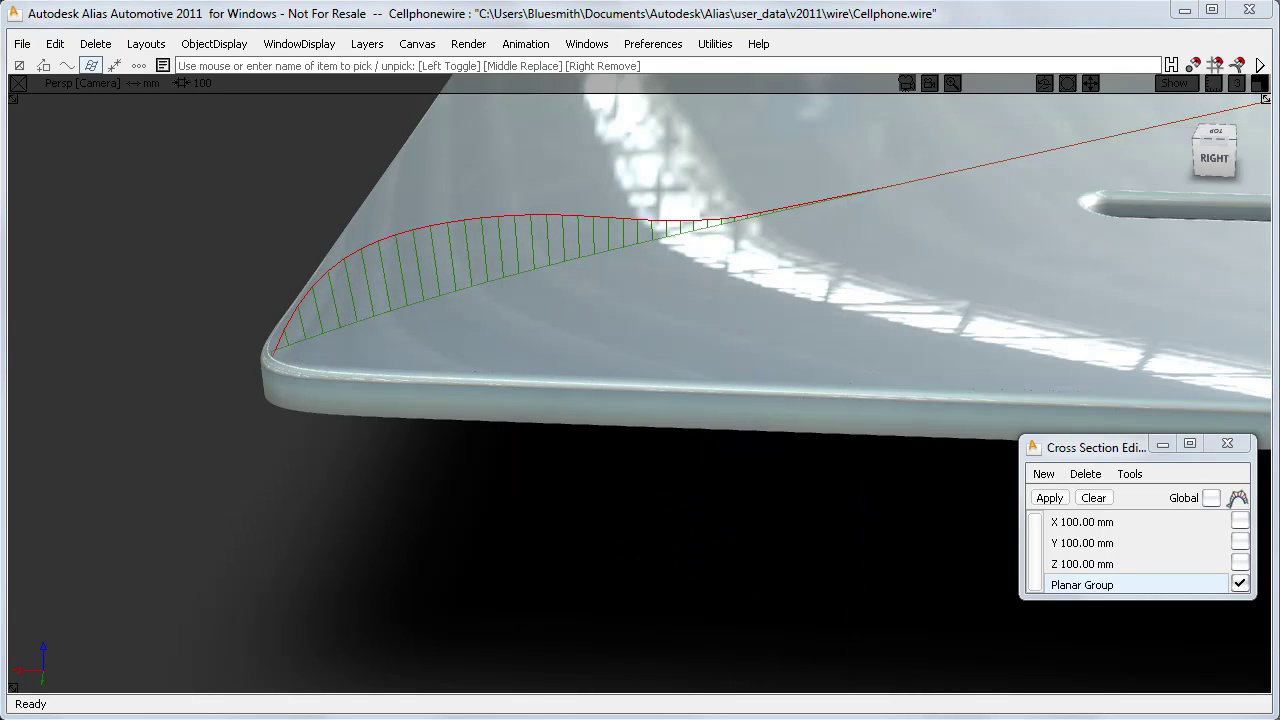
Examine the curvature comb of the diagonal section up close and across the whole cover, with the Cross Section Editor closed.
alt+shift+right_drag(238, 610, 268, 584)
alt+shift+middle_drag(269, 583, 282, 596)
alt+shift+right_drag(282, 596, 252, 474)
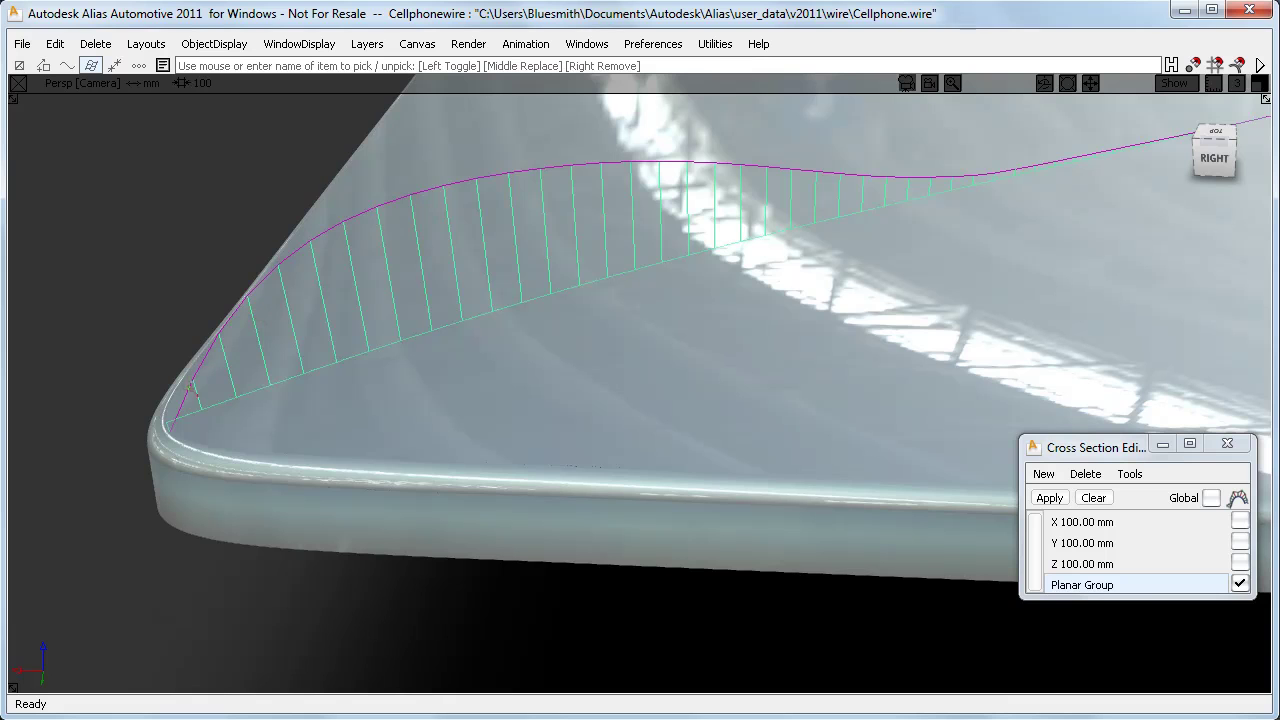
alt+shift+drag(143, 363, 150, 392)
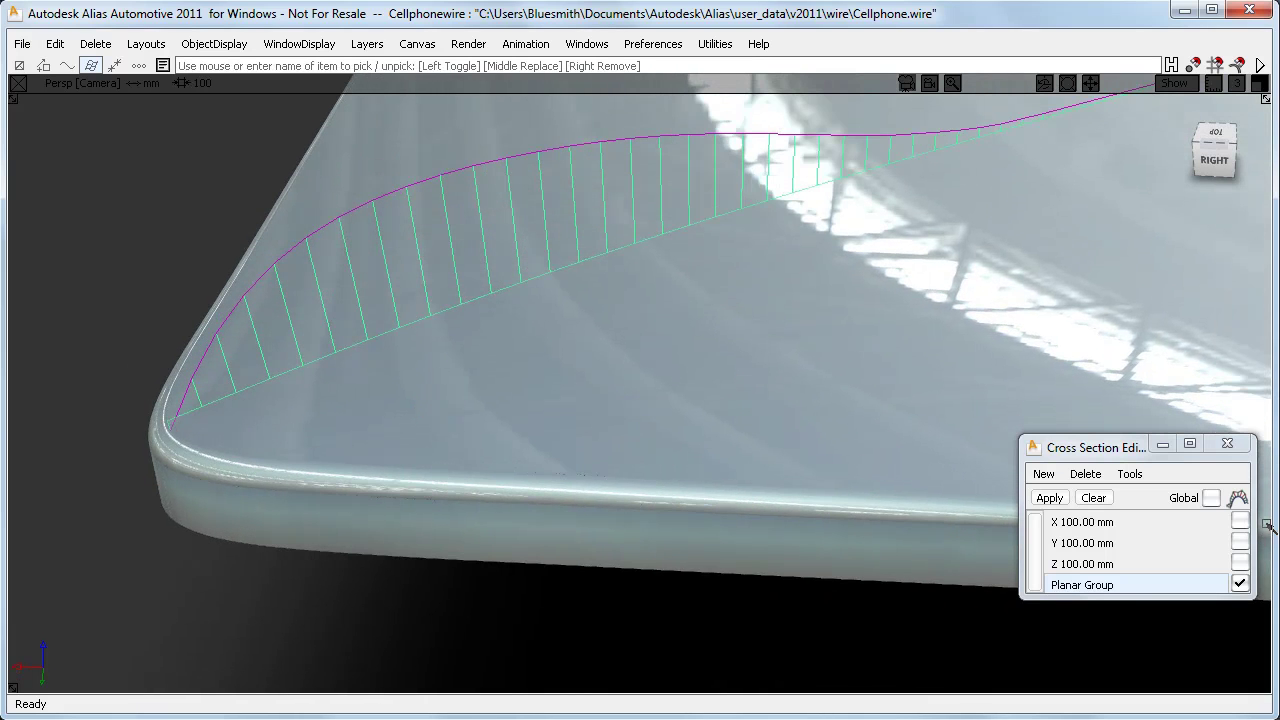
click(1227, 443)
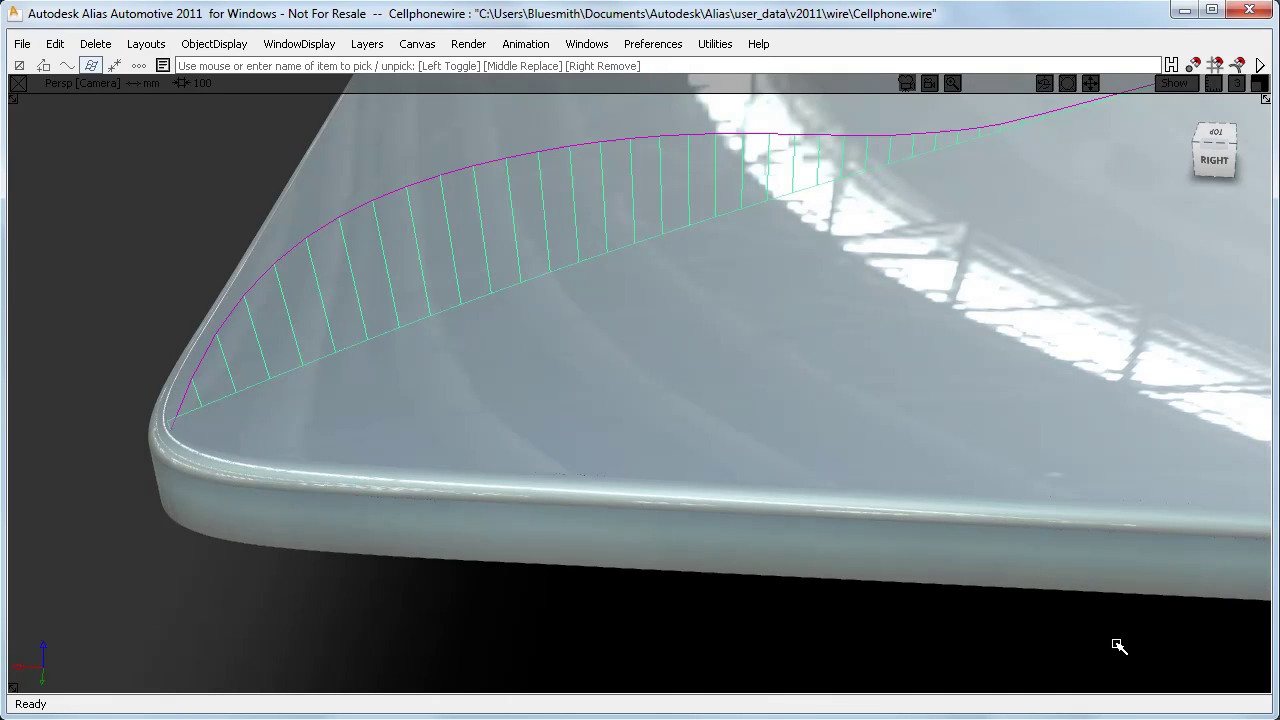
alt+shift+right_drag(1120, 645, 1033, 647)
alt+shift+middle_drag(1044, 631, 1005, 634)
alt+shift+drag(625, 589, 811, 577)
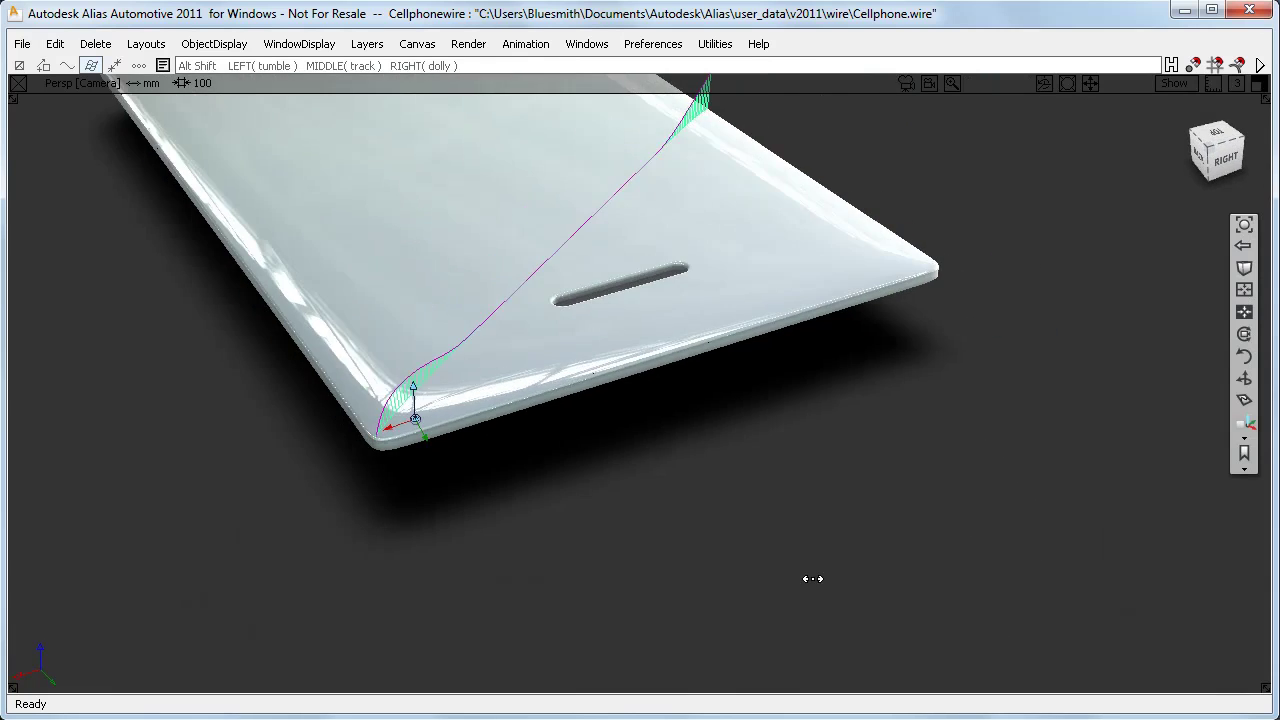
alt+shift+right_drag(811, 577, 841, 554)
alt+shift+drag(840, 554, 937, 563)
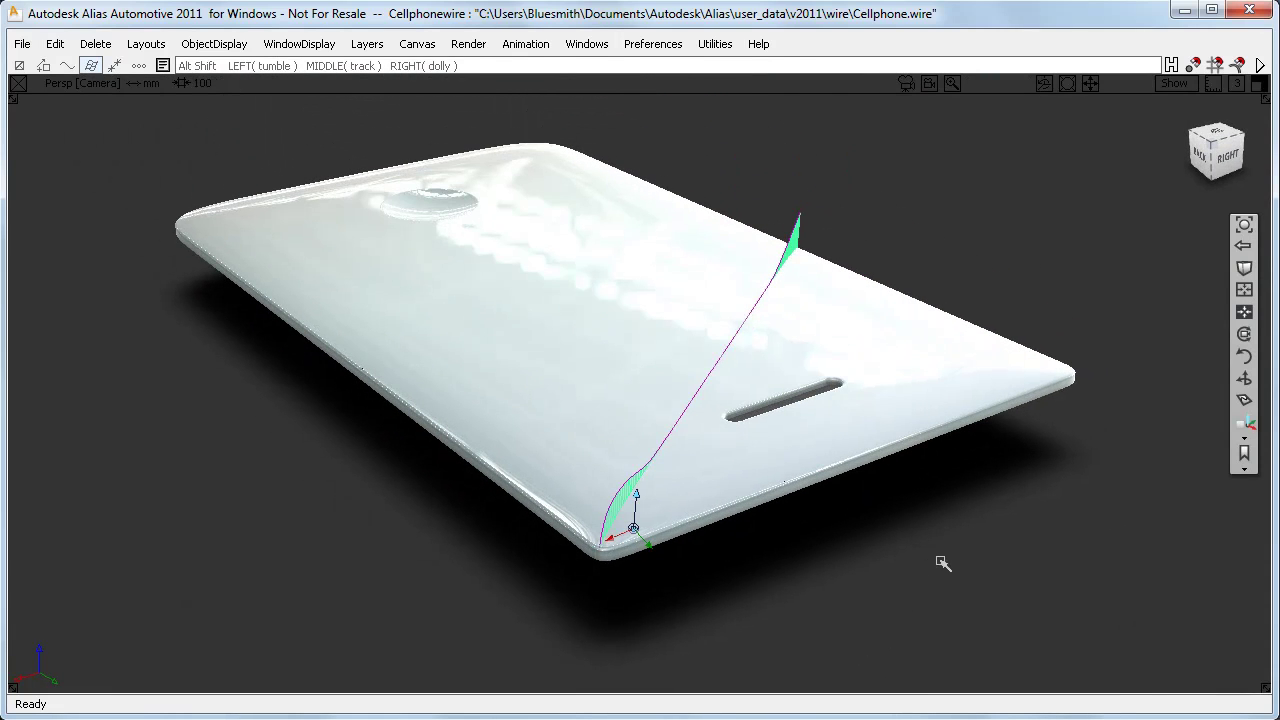